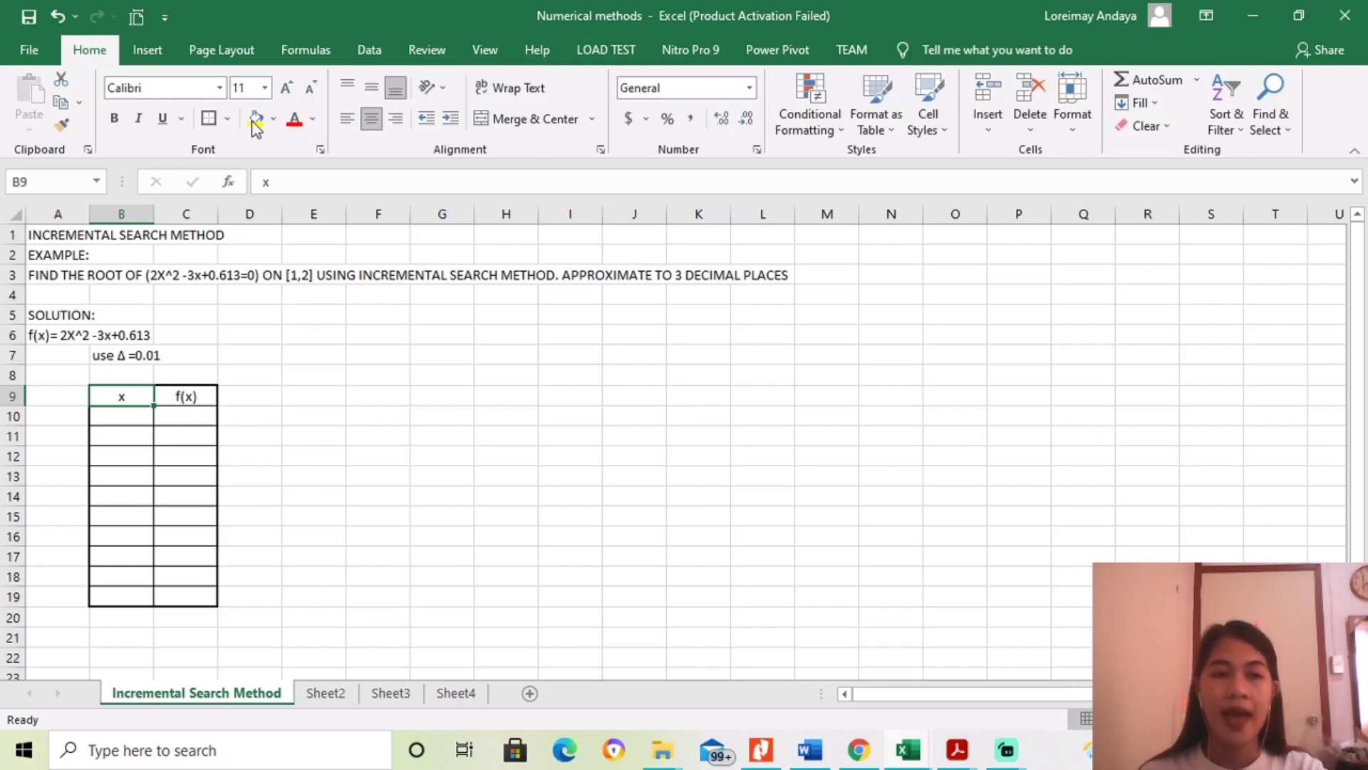
# Step: Review the problem statement, function definition in A6, and the x and f(x) table cells
pyautogui.click(45, 275)
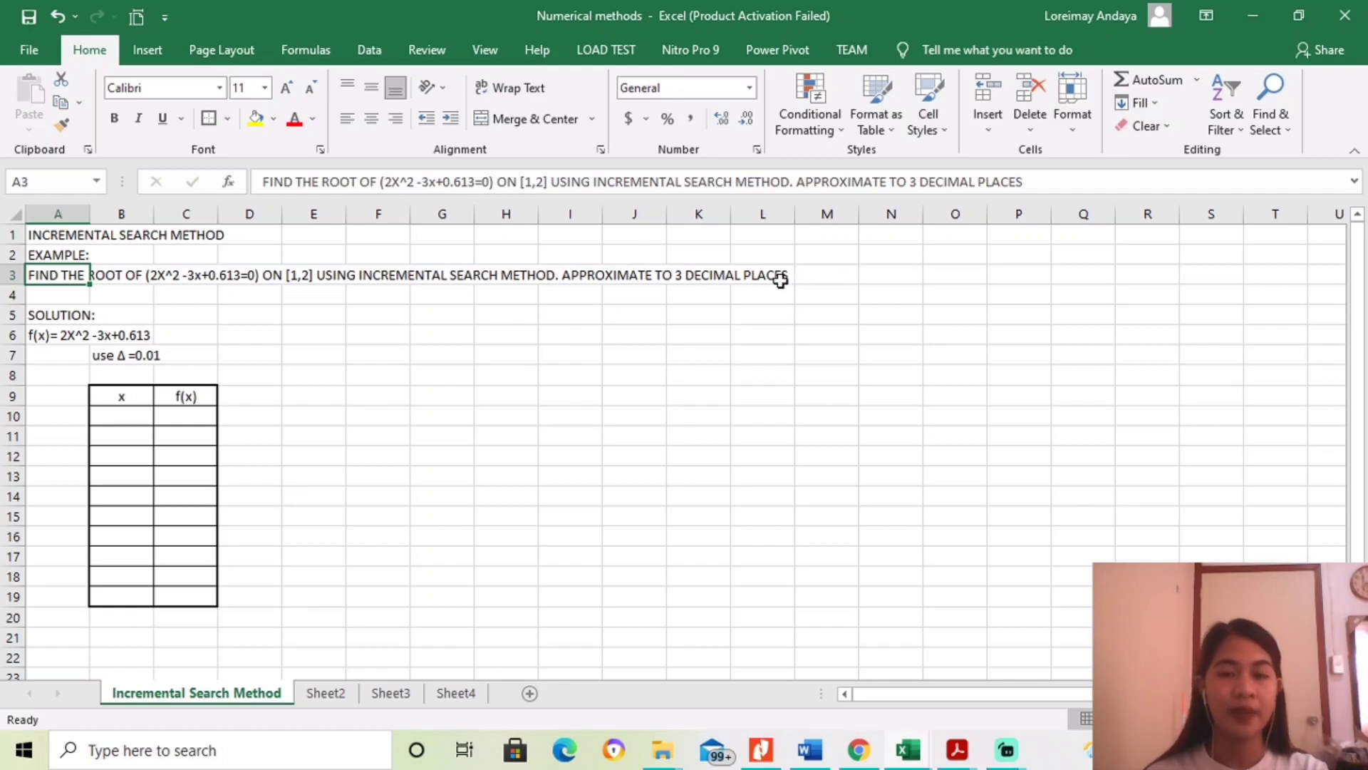
pyautogui.click(195, 318)
pyautogui.click(132, 397)
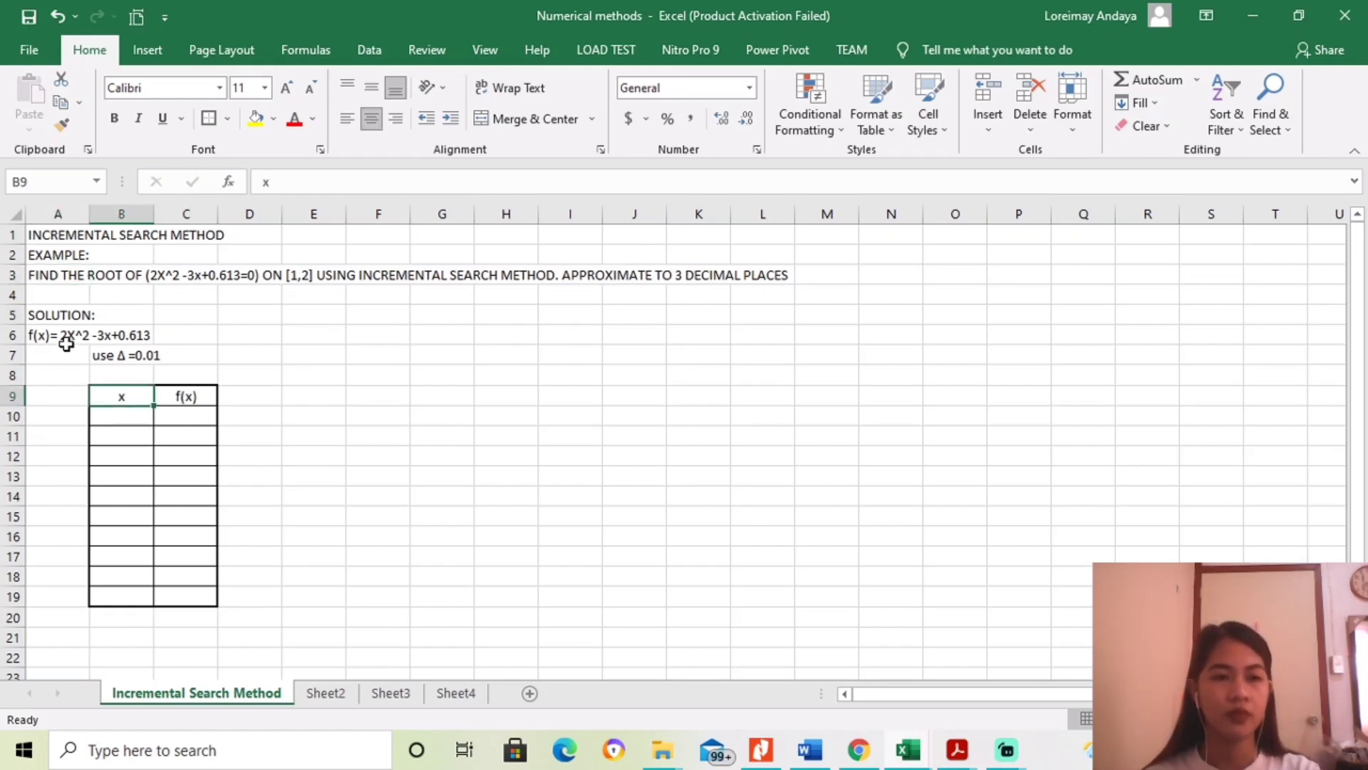
pyautogui.click(64, 340)
pyautogui.click(194, 275)
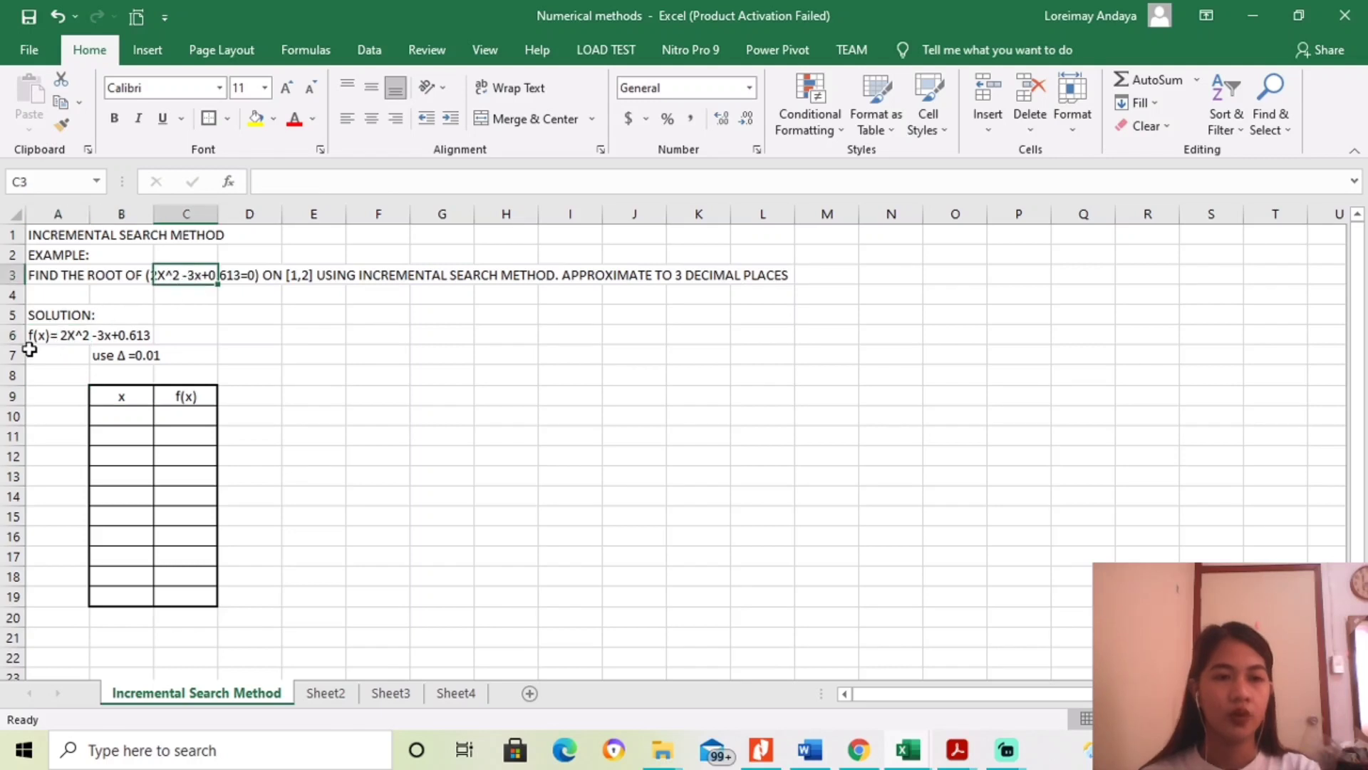
pyautogui.click(57, 336)
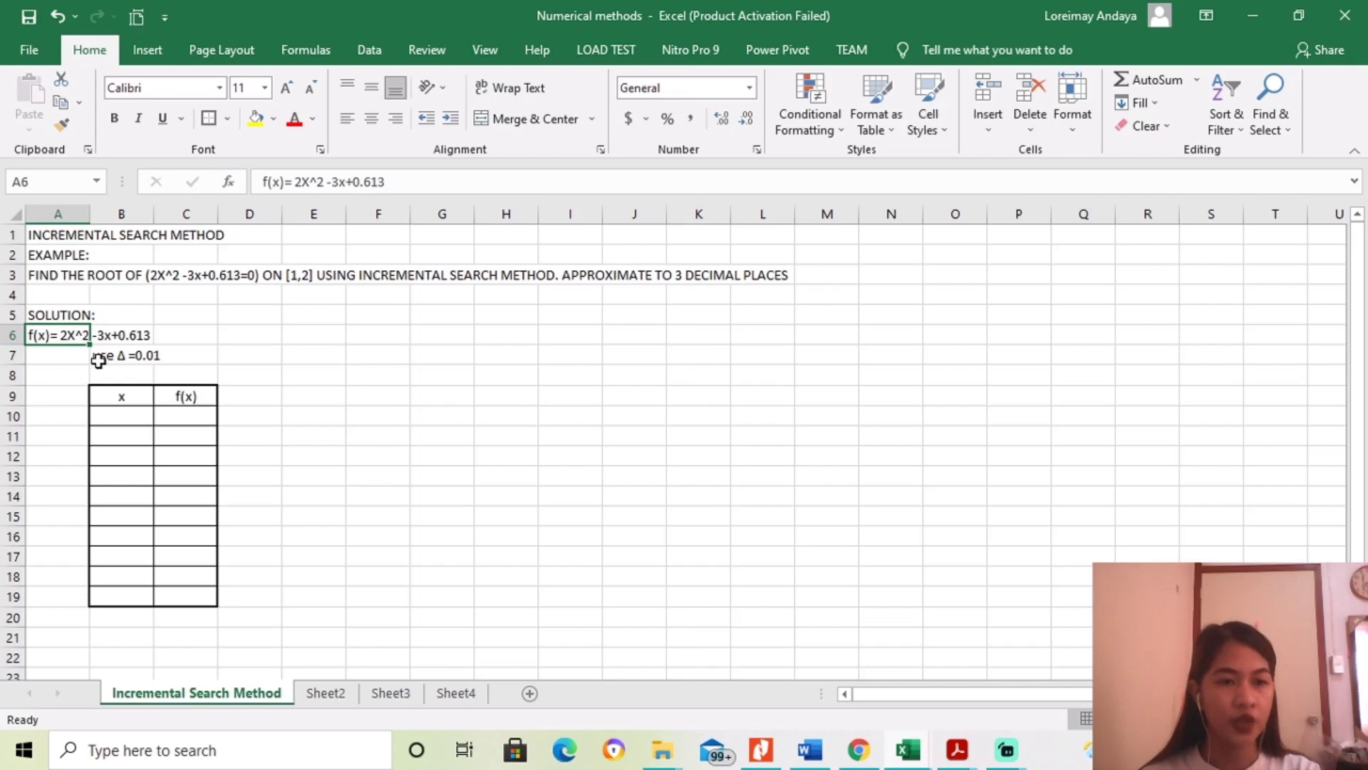
pyautogui.click(136, 397)
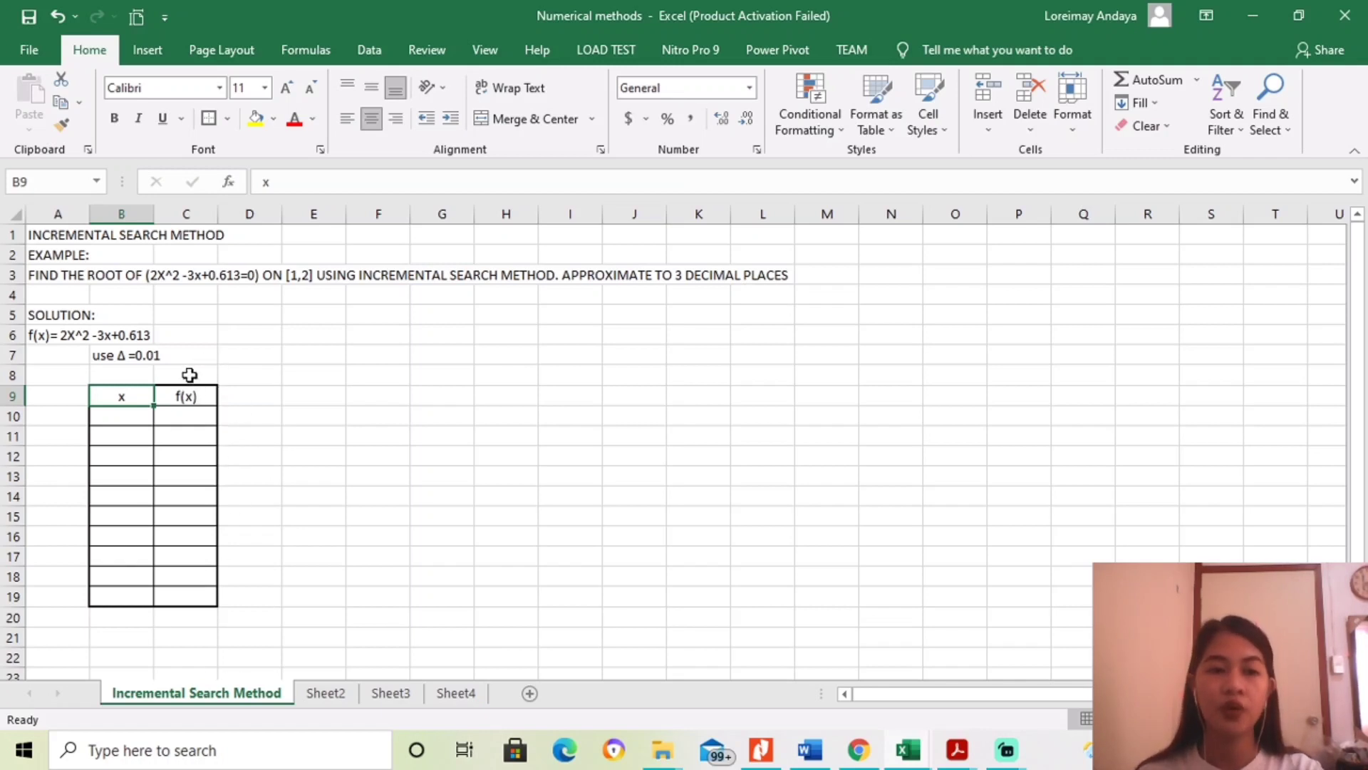
pyautogui.click(182, 399)
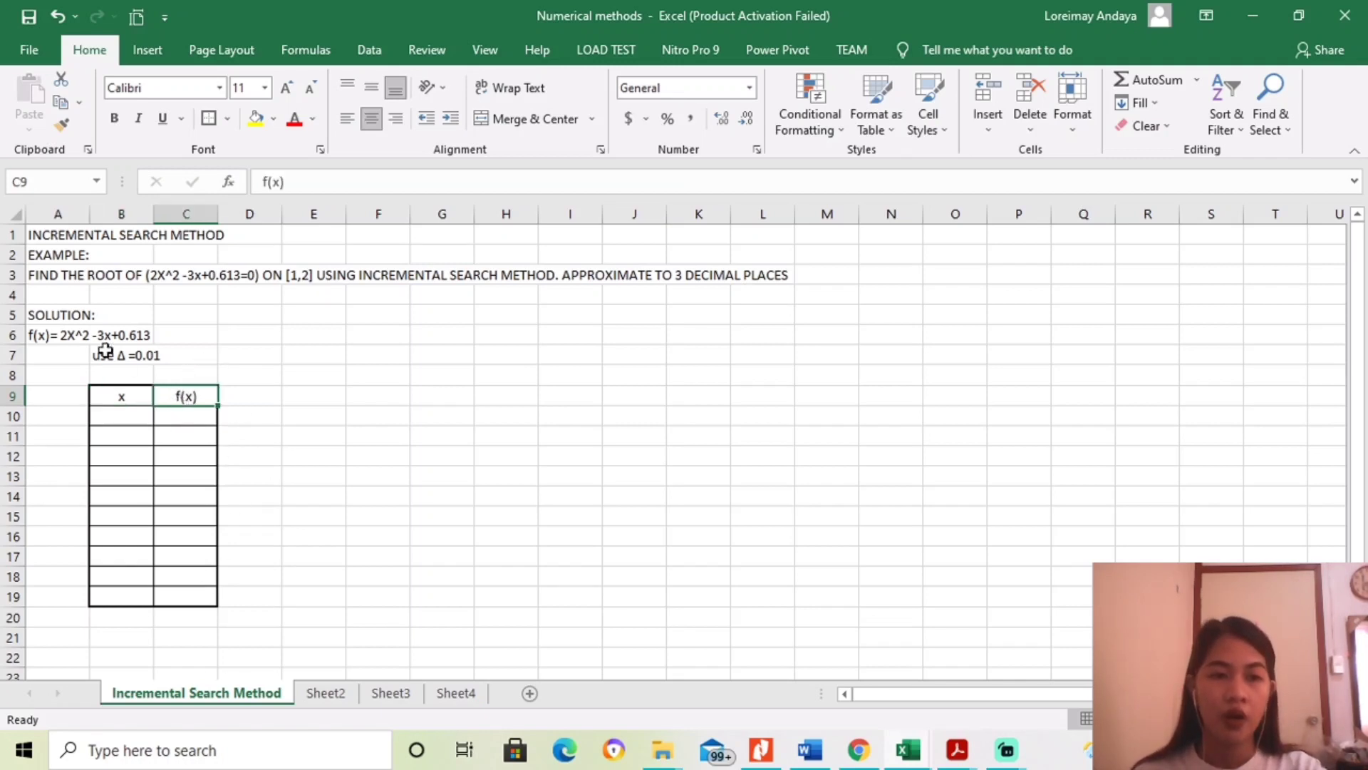
pyautogui.click(207, 523)
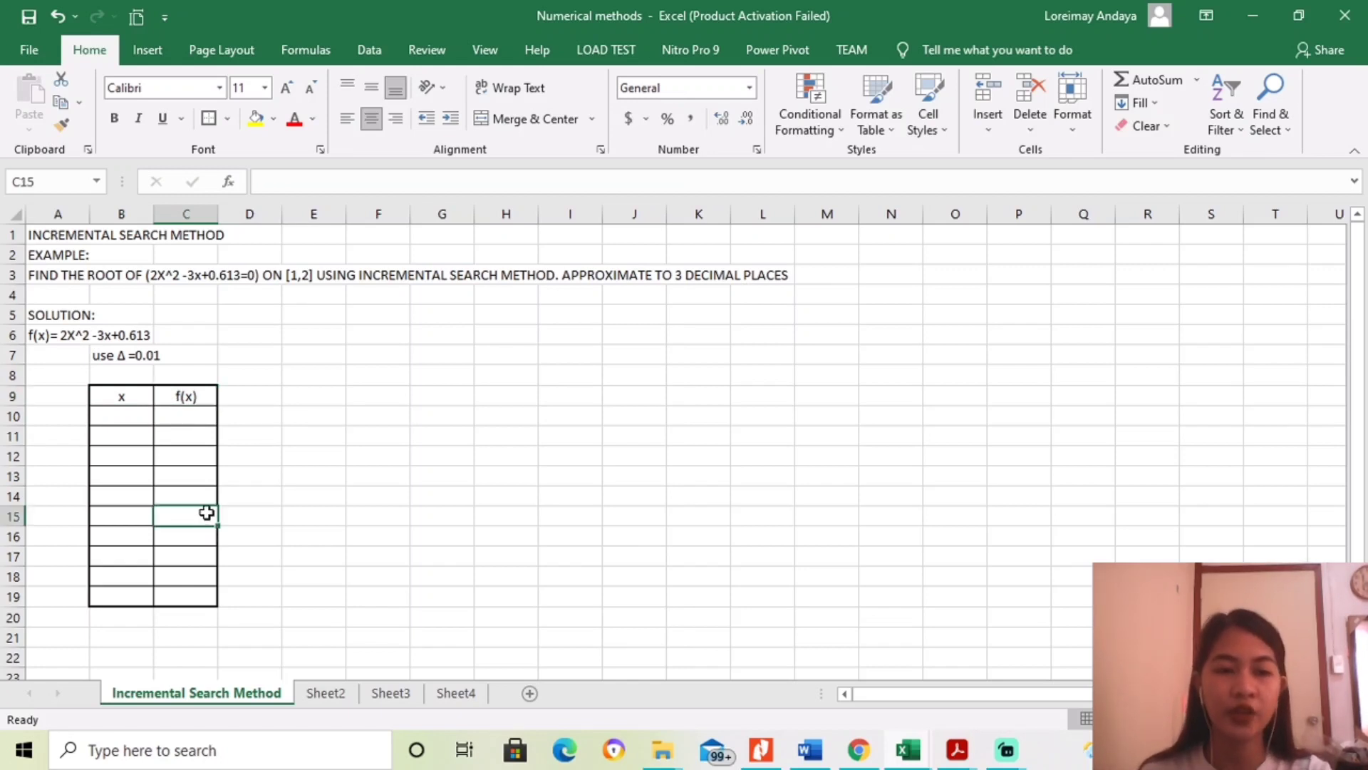
pyautogui.click(203, 534)
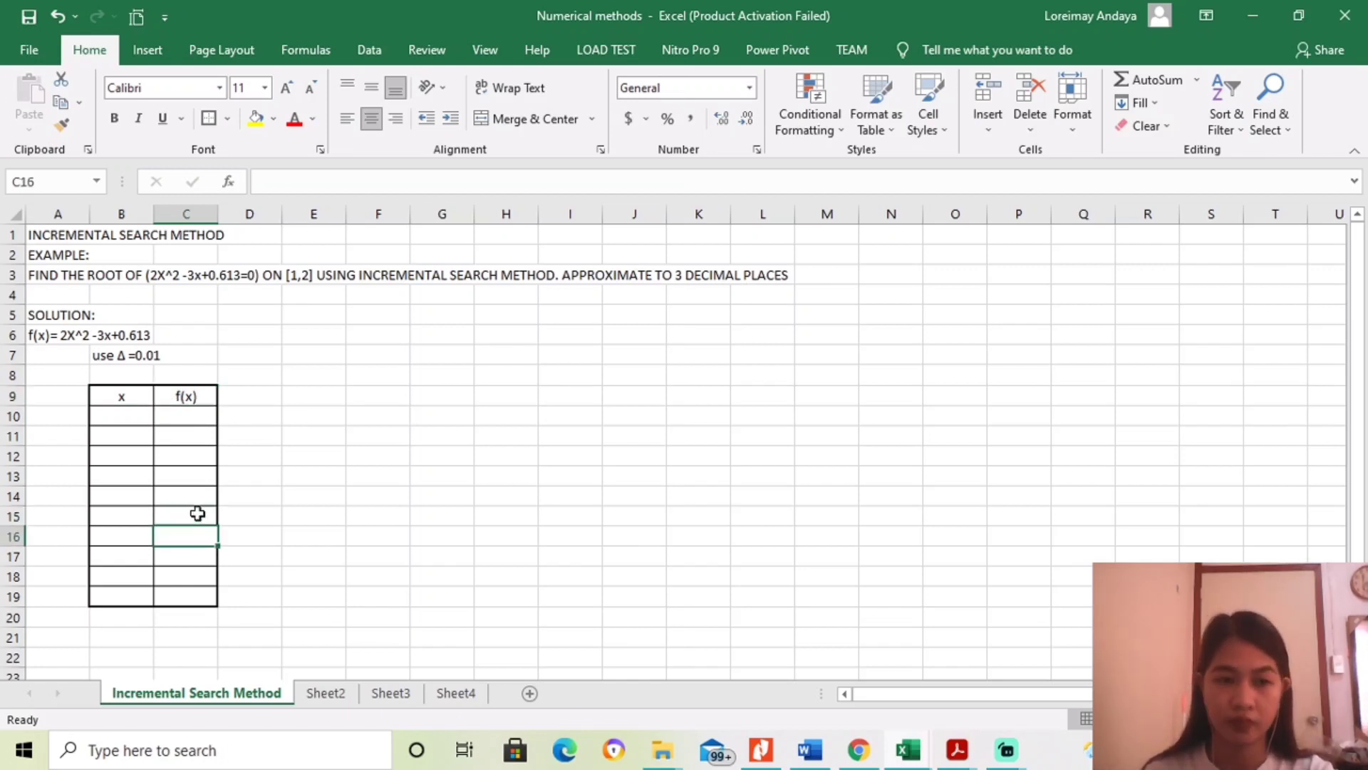
pyautogui.click(198, 513)
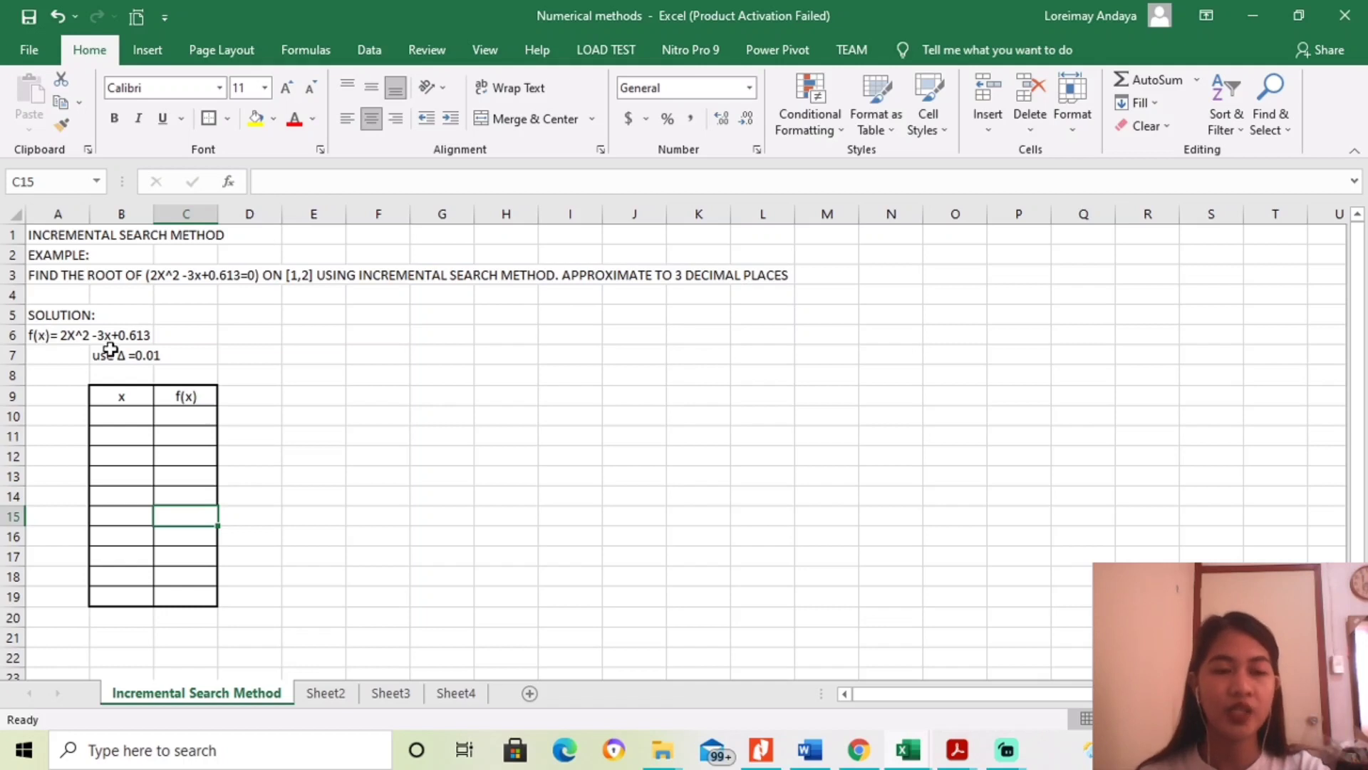
pyautogui.click(127, 421)
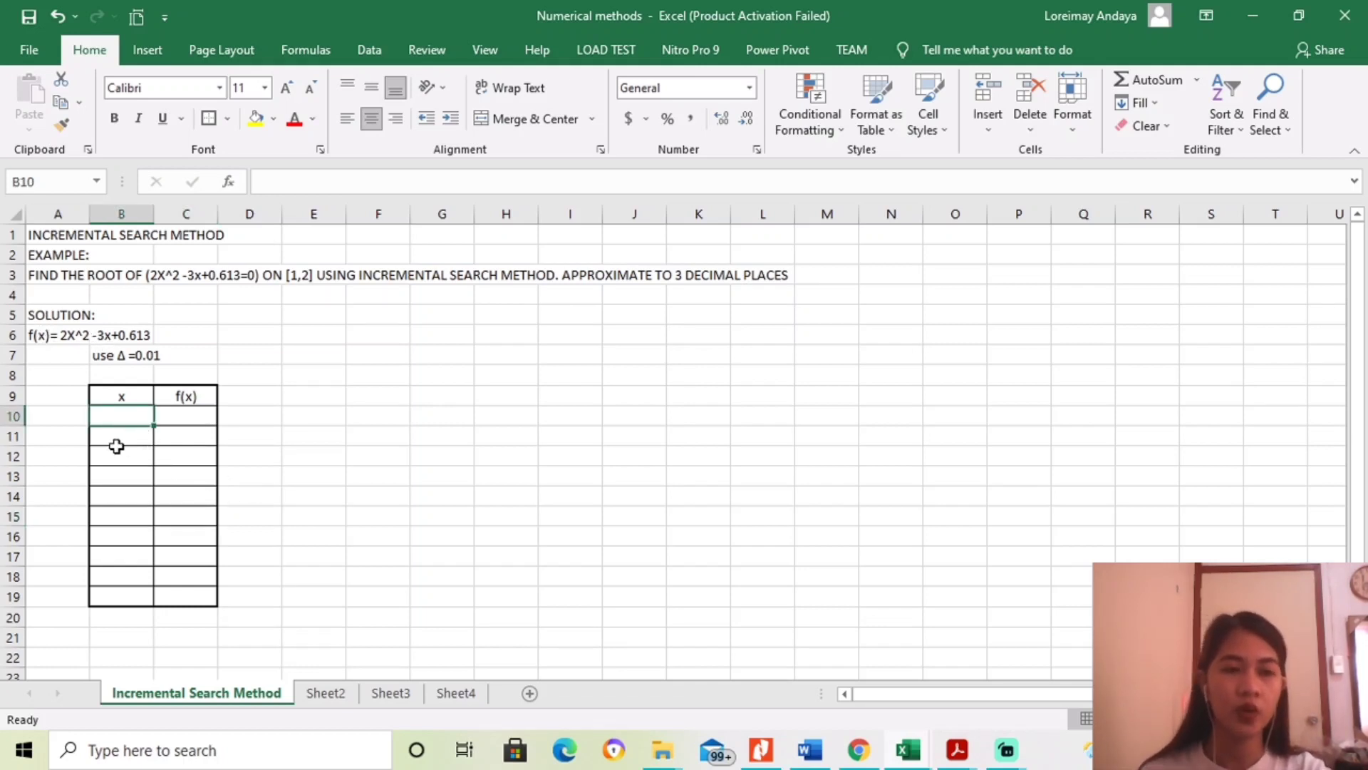
pyautogui.click(145, 356)
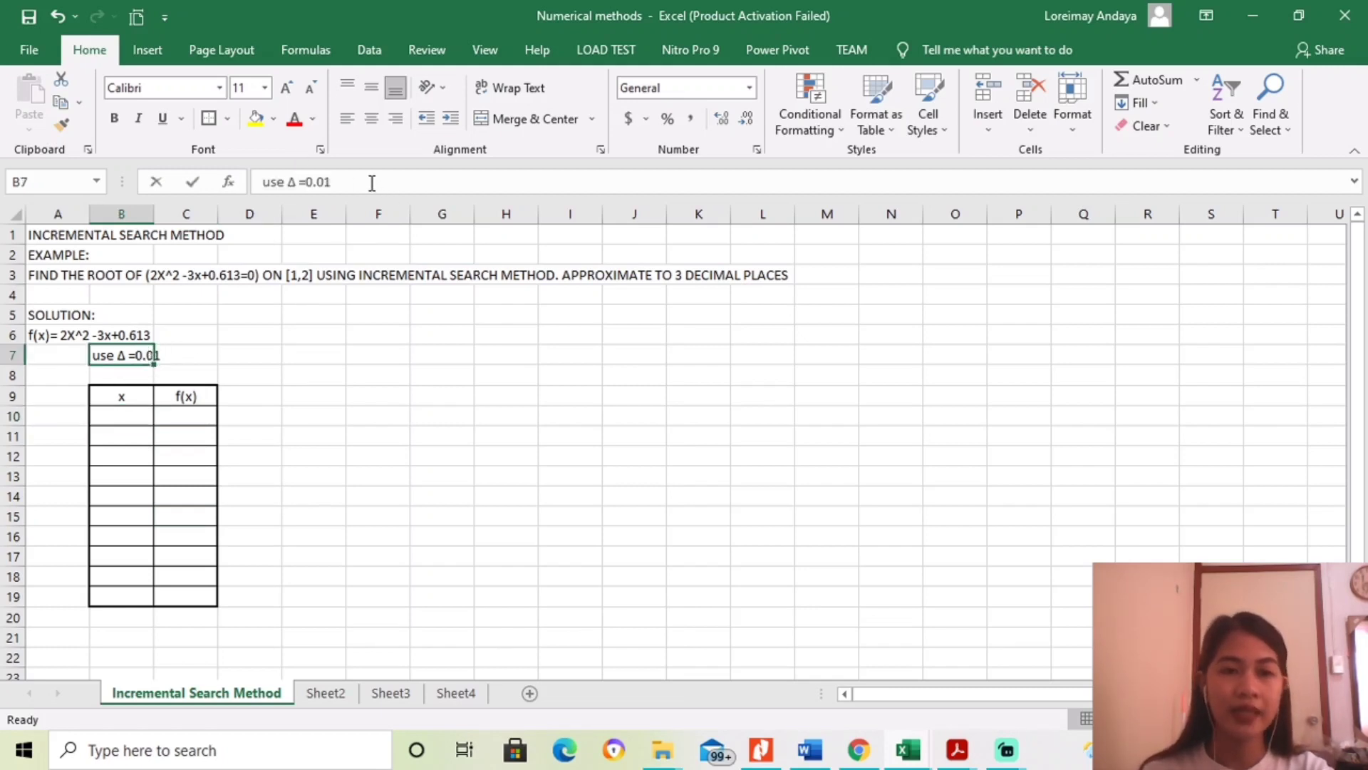
# Step: Change the step-size note in B7 from 0.01 to read use Δ =0.1
pyautogui.click(344, 184)
pyautogui.press('BackSpace')
pyautogui.press('BackSpace')
pyautogui.write('1')
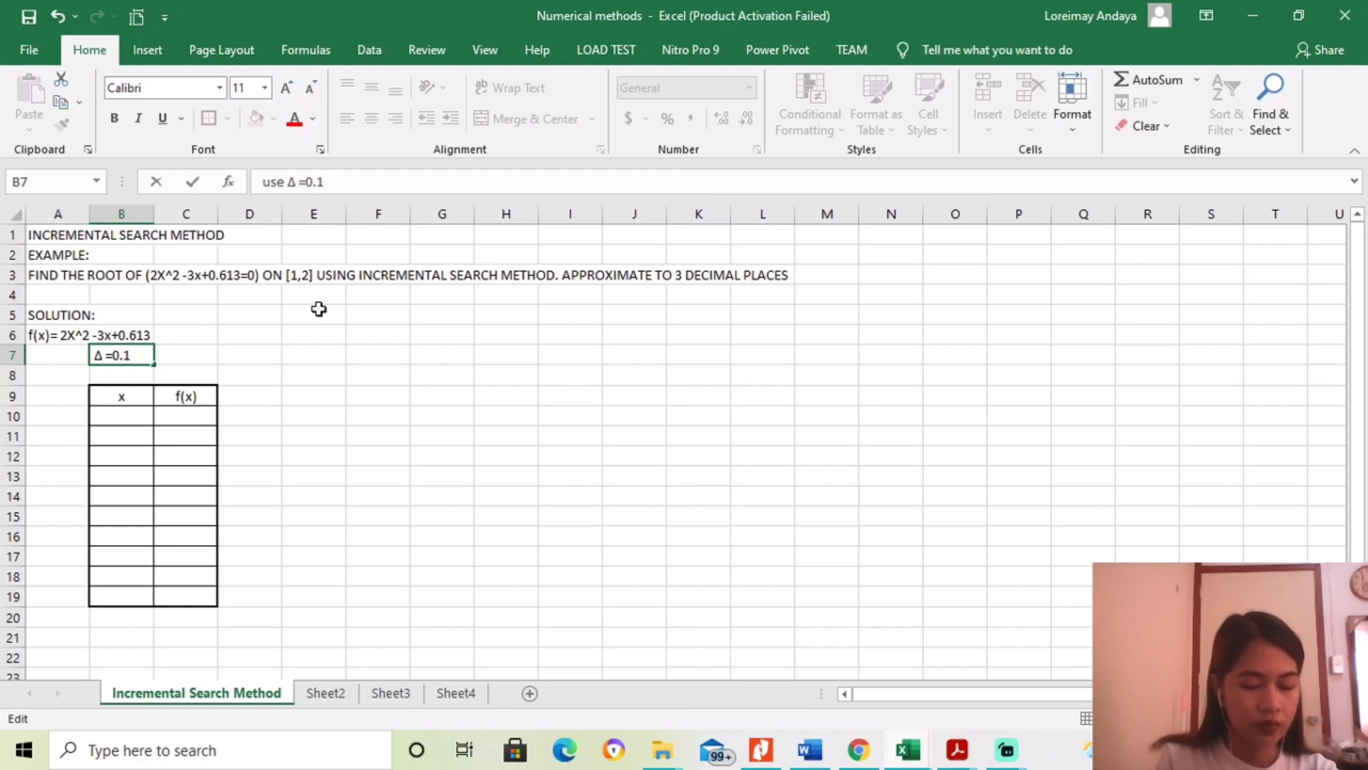
pyautogui.scroll(-1, 135, 415)
# Step: Enter the starting x values 1, 1.1 and 1.2 in B10:B12
pyautogui.click(137, 356)
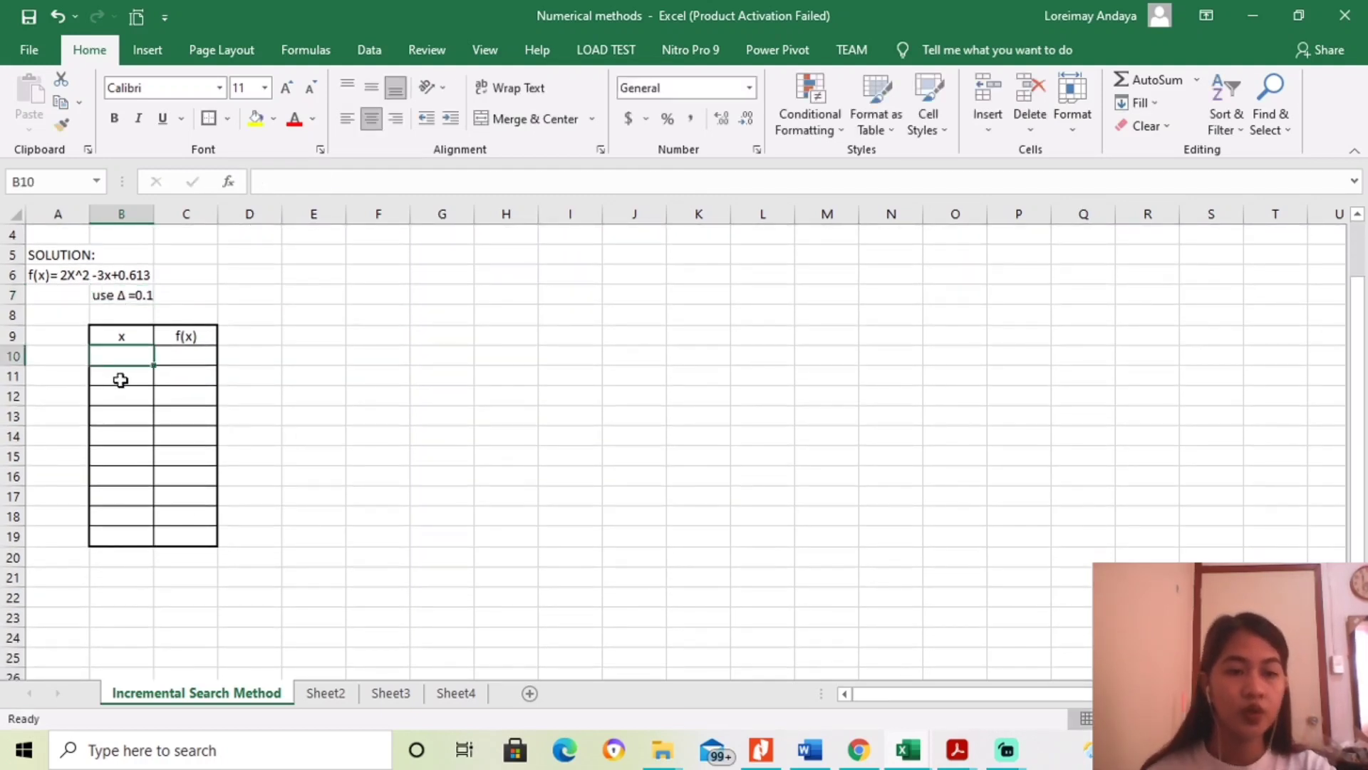
pyautogui.write('1')
pyautogui.press('Return')
pyautogui.click(140, 296)
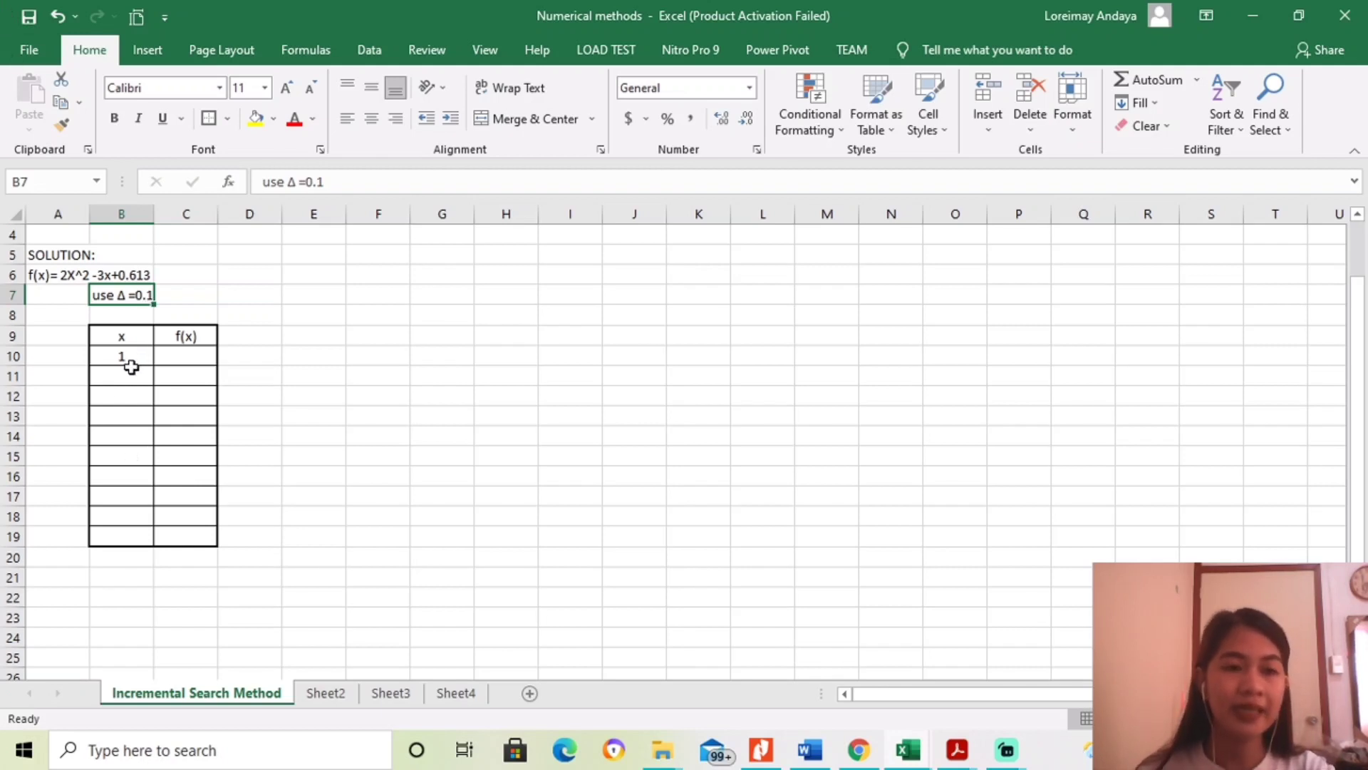
pyautogui.click(138, 374)
pyautogui.write('1.')
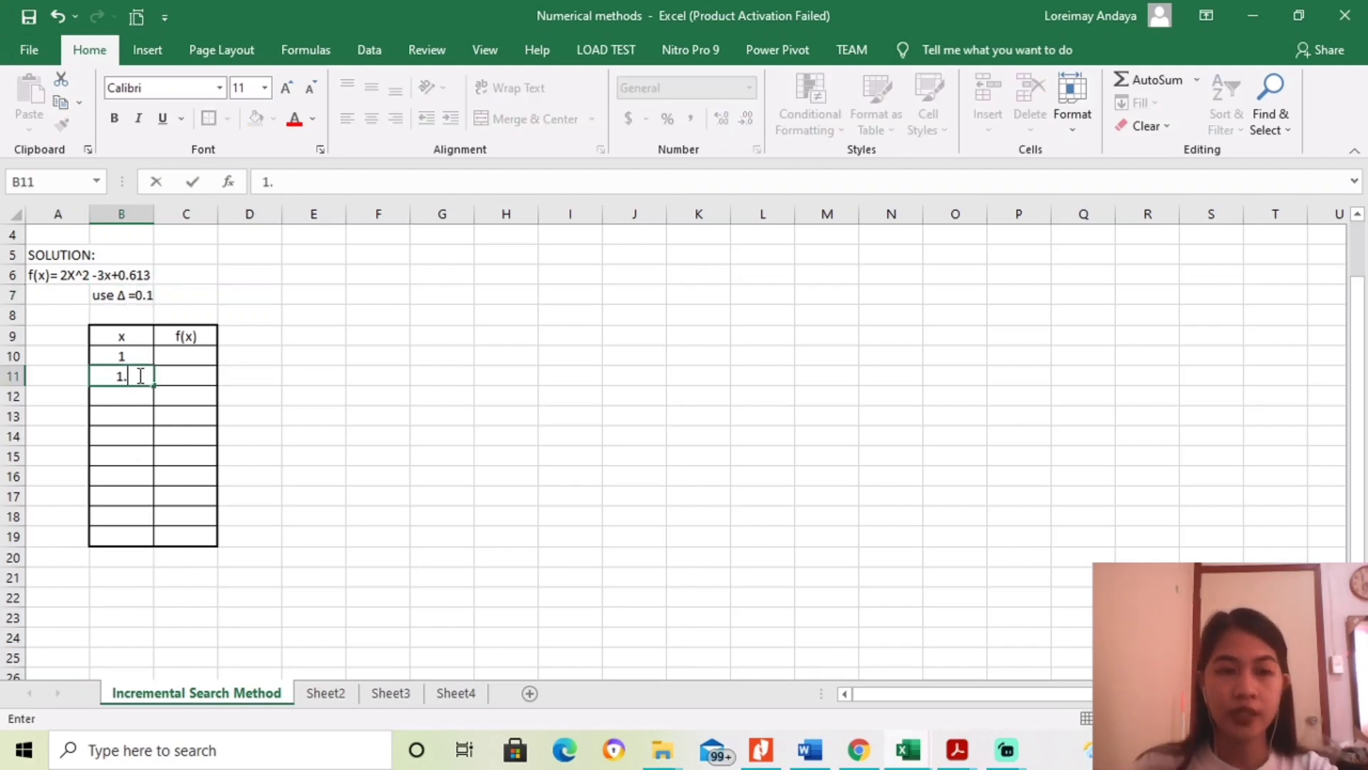
pyautogui.write('1')
pyautogui.press('Return')
pyautogui.write('1.2')
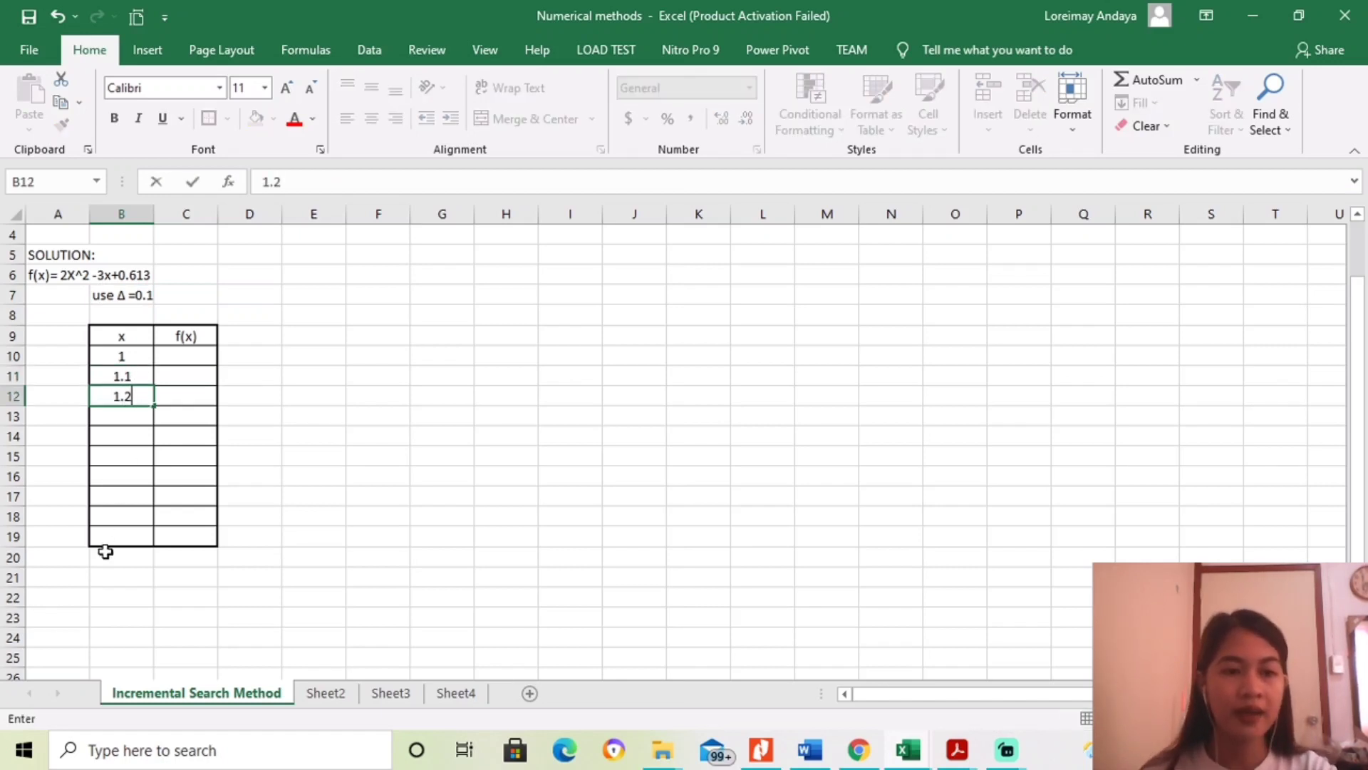
pyautogui.click(113, 538)
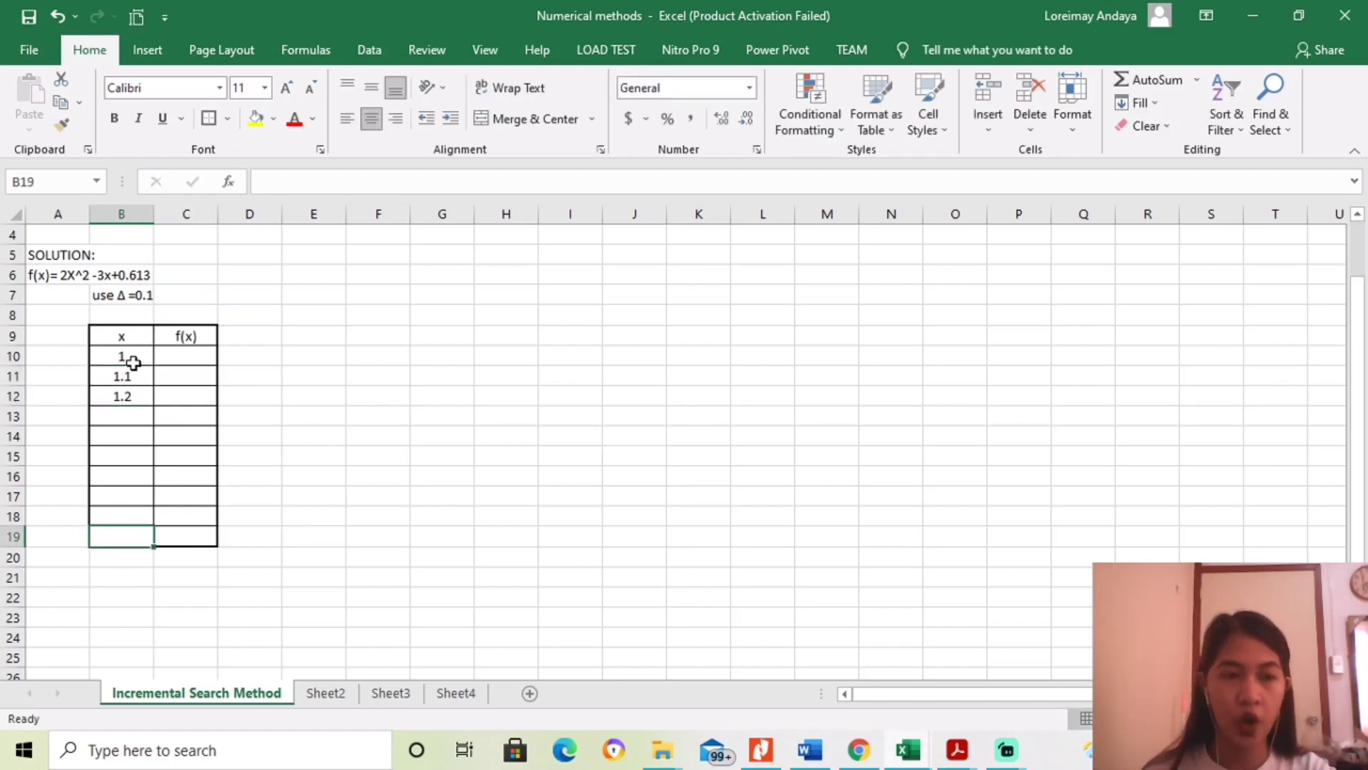
# Step: Extend the x series in 0.1 steps down to 2 in B20
pyautogui.moveTo(127, 374); pyautogui.dragTo(184, 557)
pyautogui.click(183, 556)
pyautogui.click(279, 433)
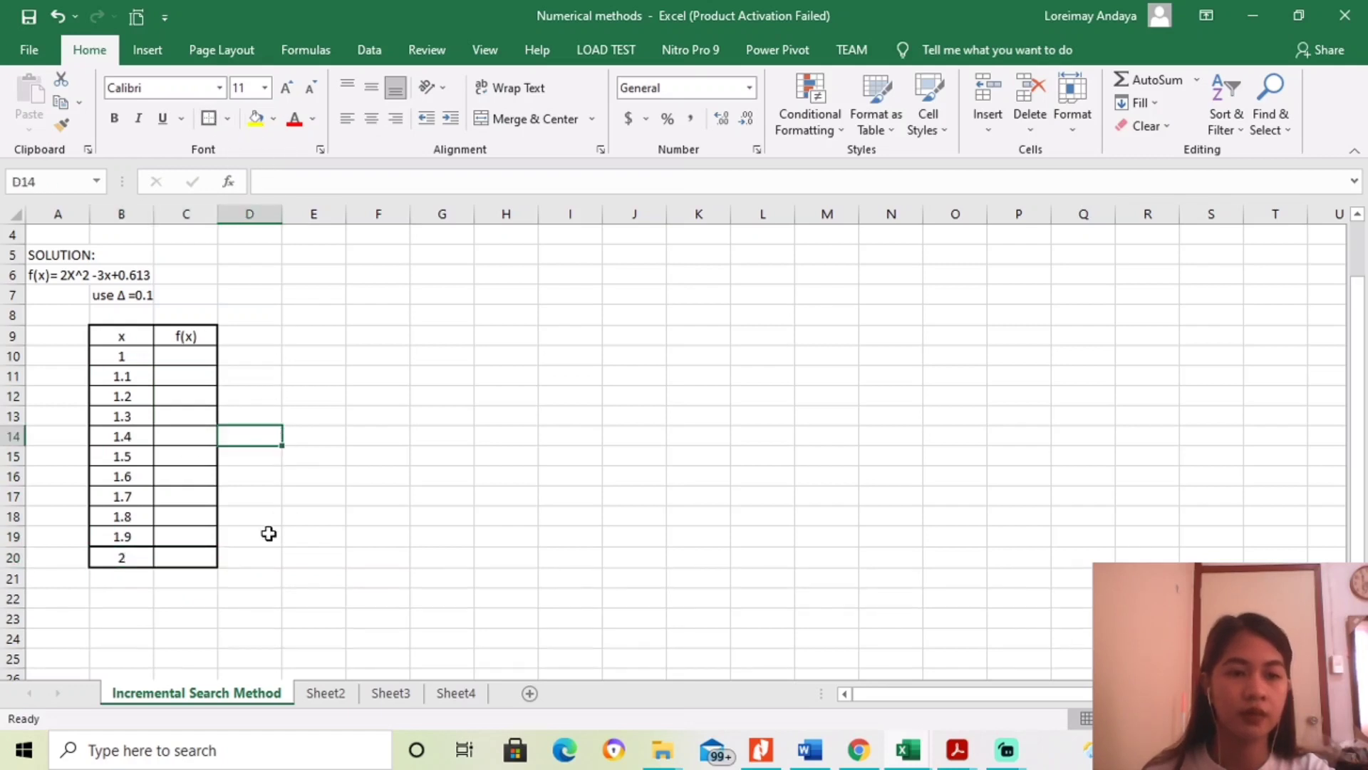
pyautogui.click(182, 355)
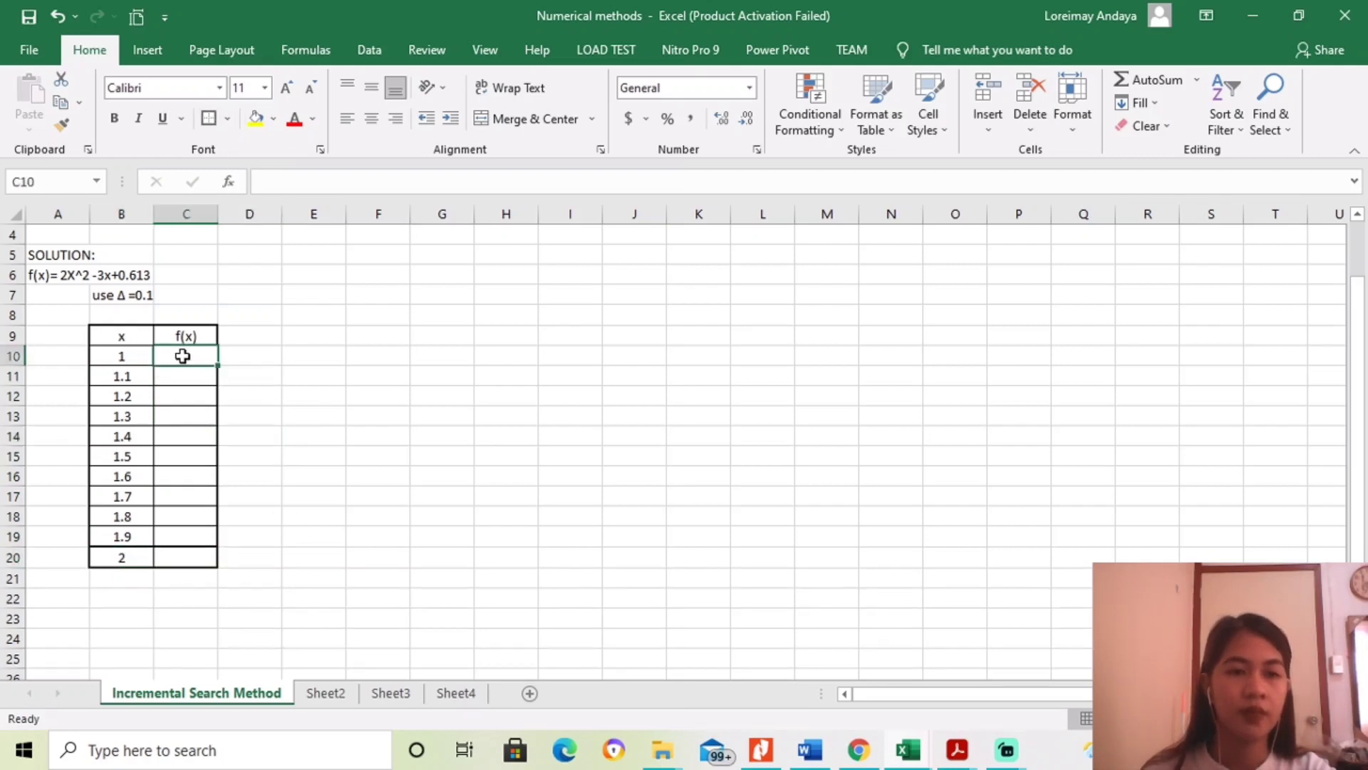
pyautogui.click(111, 354)
pyautogui.click(167, 356)
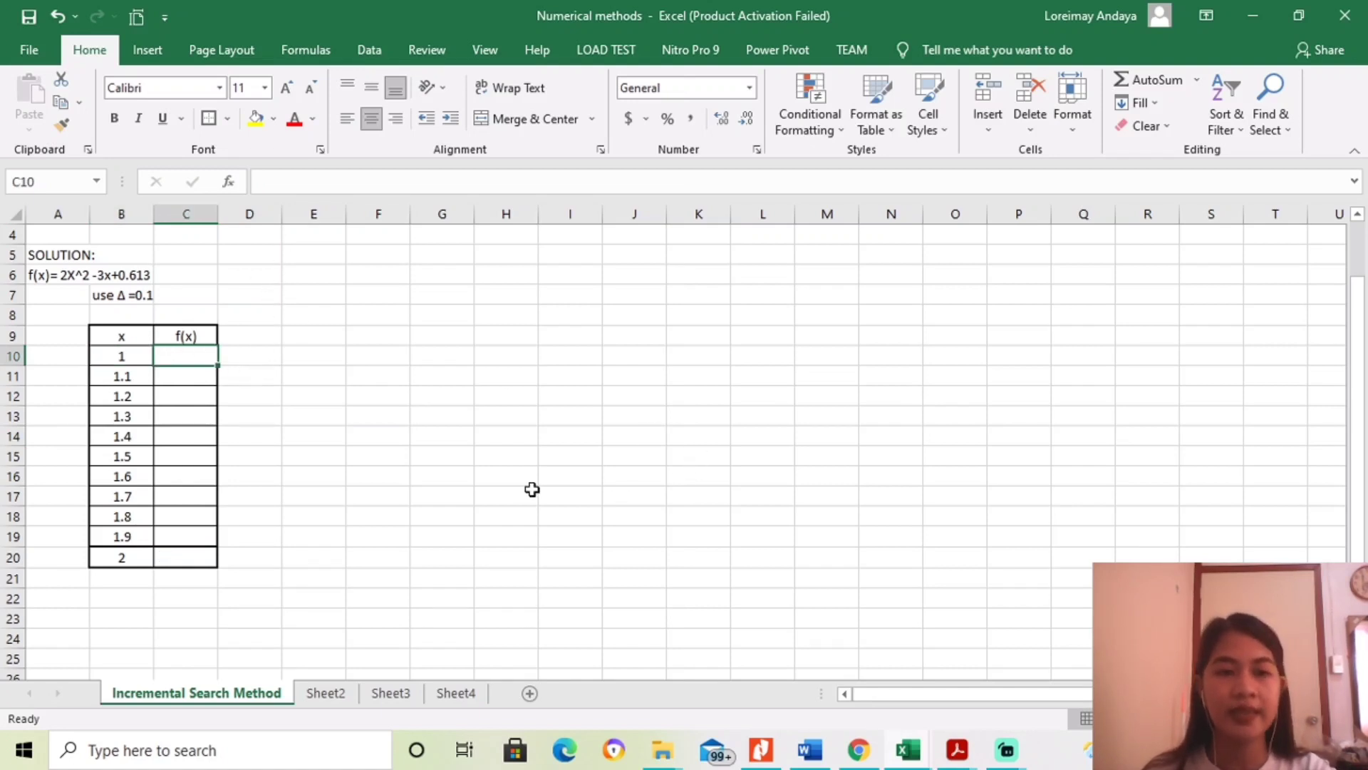
# Step: Start the C10 formula with the squared and linear B10 terms of 2x^2-3x
pyautogui.scroll(1, 538, 490)
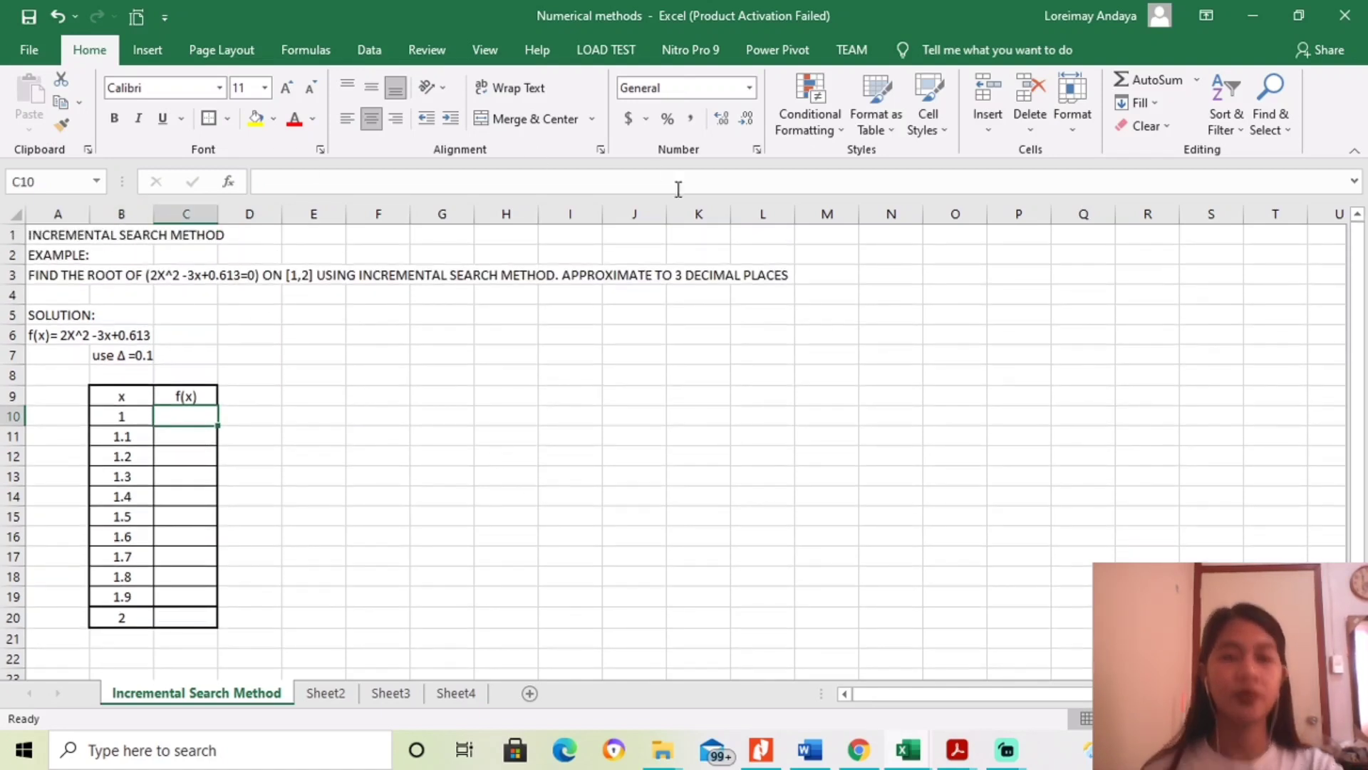
pyautogui.click(495, 186)
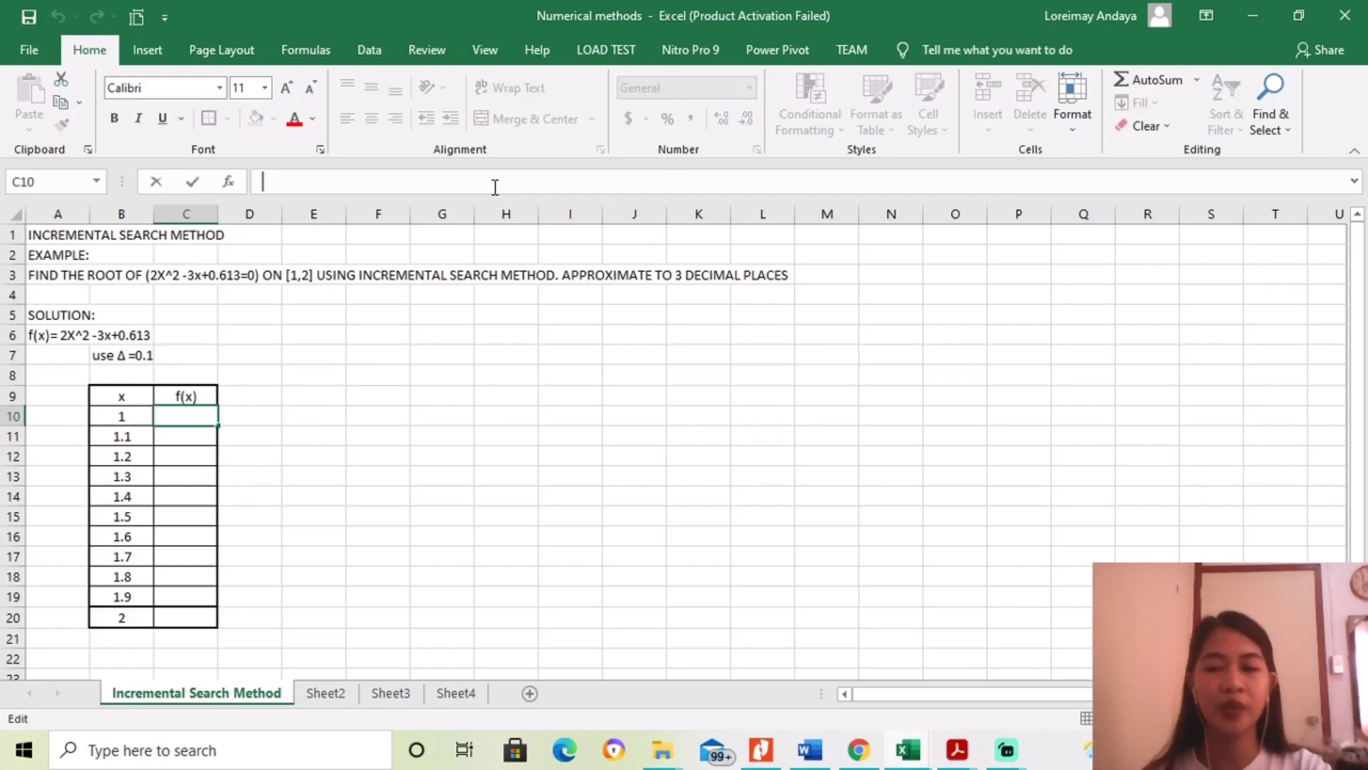
pyautogui.moveTo(1019, 735)
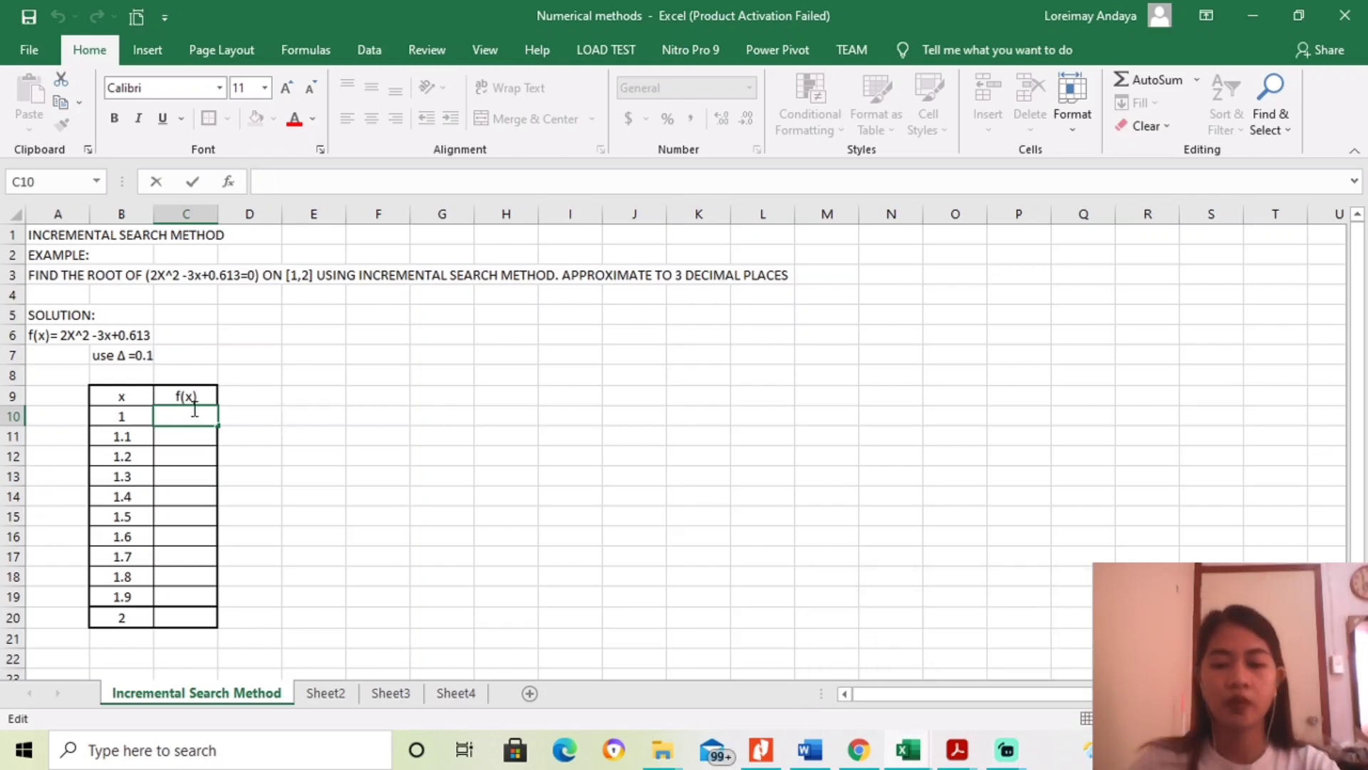
pyautogui.write('=')
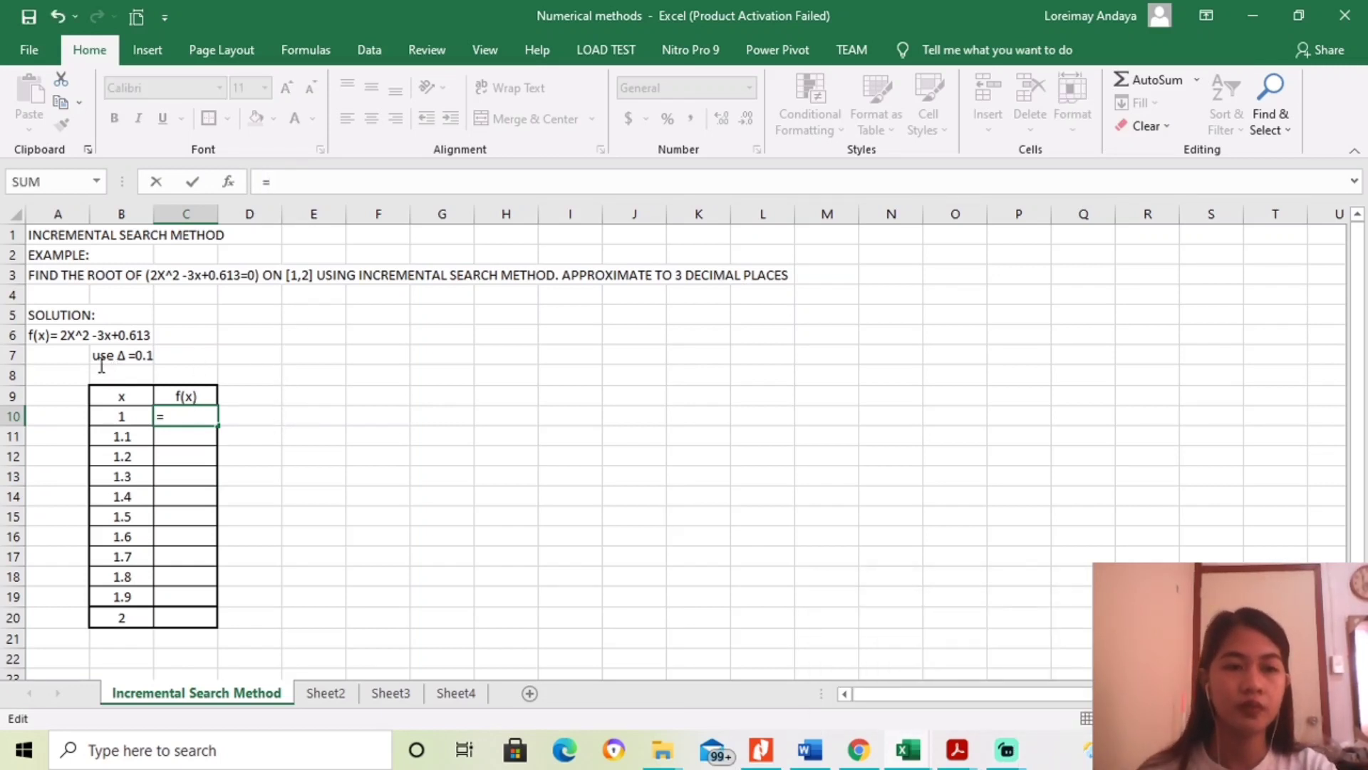
pyautogui.click(121, 416)
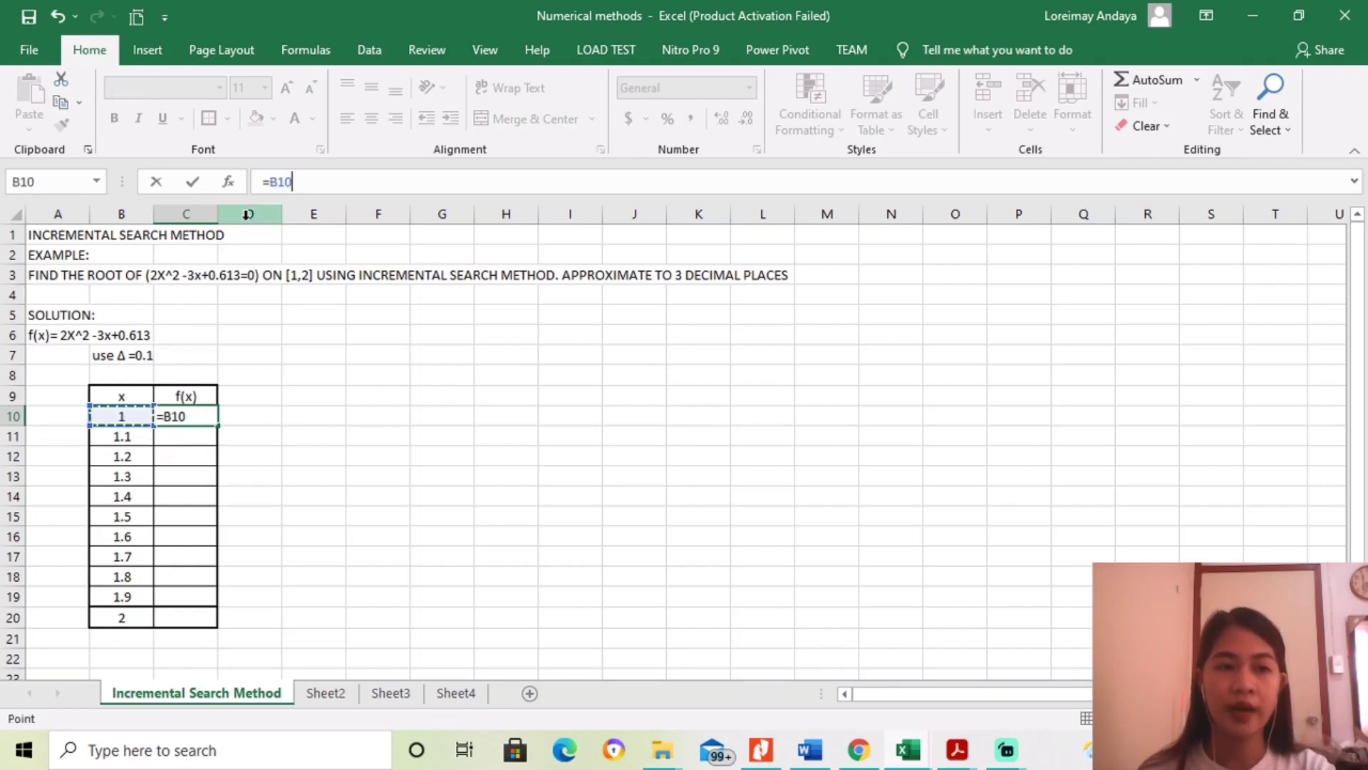
pyautogui.press('BackSpace')
pyautogui.press('BackSpace')
pyautogui.press('BackSpace')
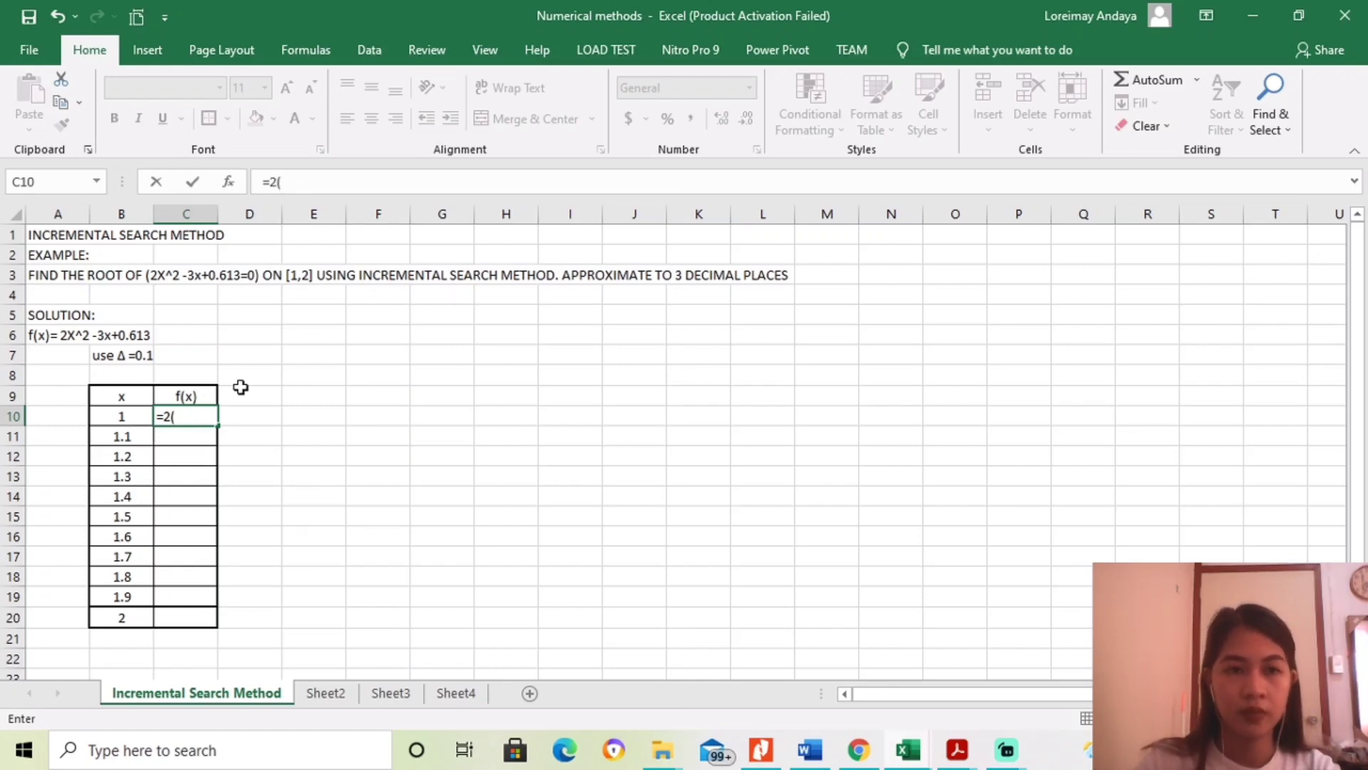
pyautogui.click(121, 416)
pyautogui.click(351, 185)
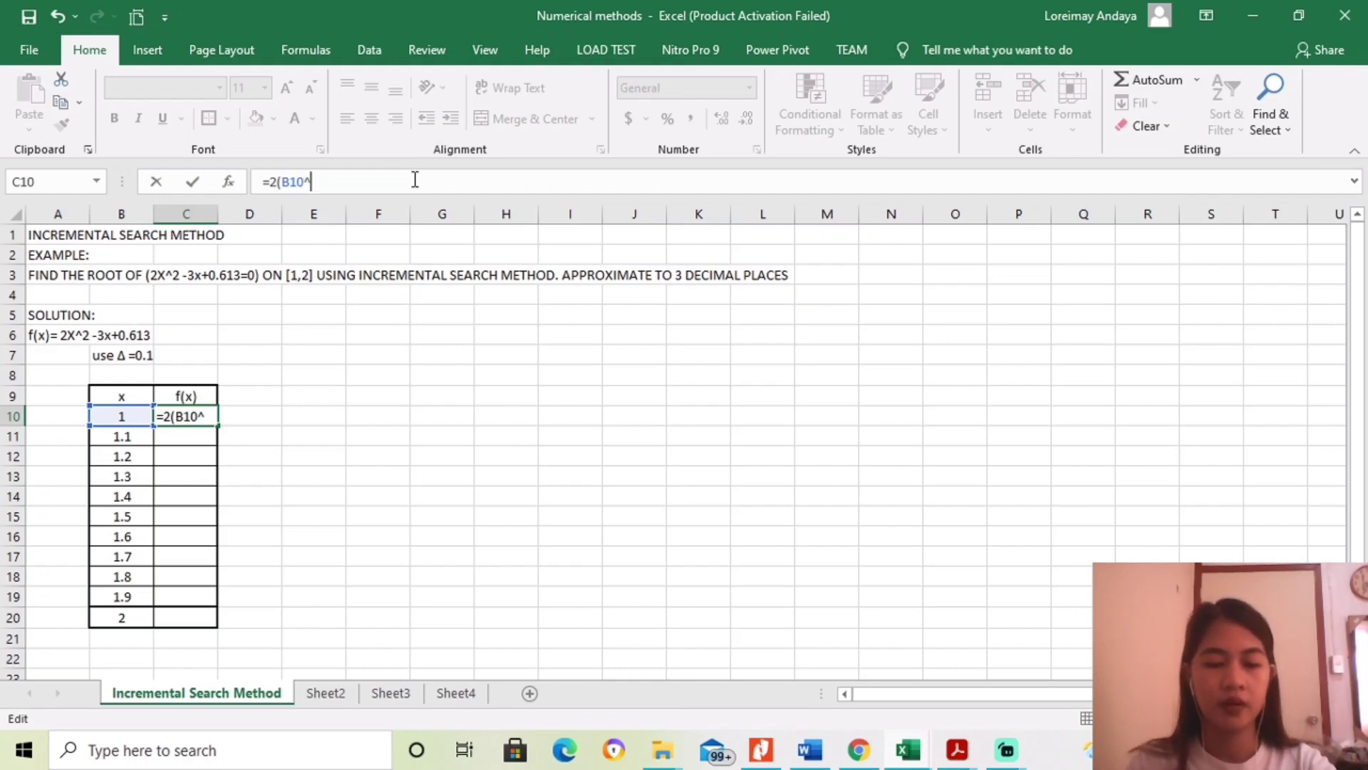
pyautogui.write('^@')
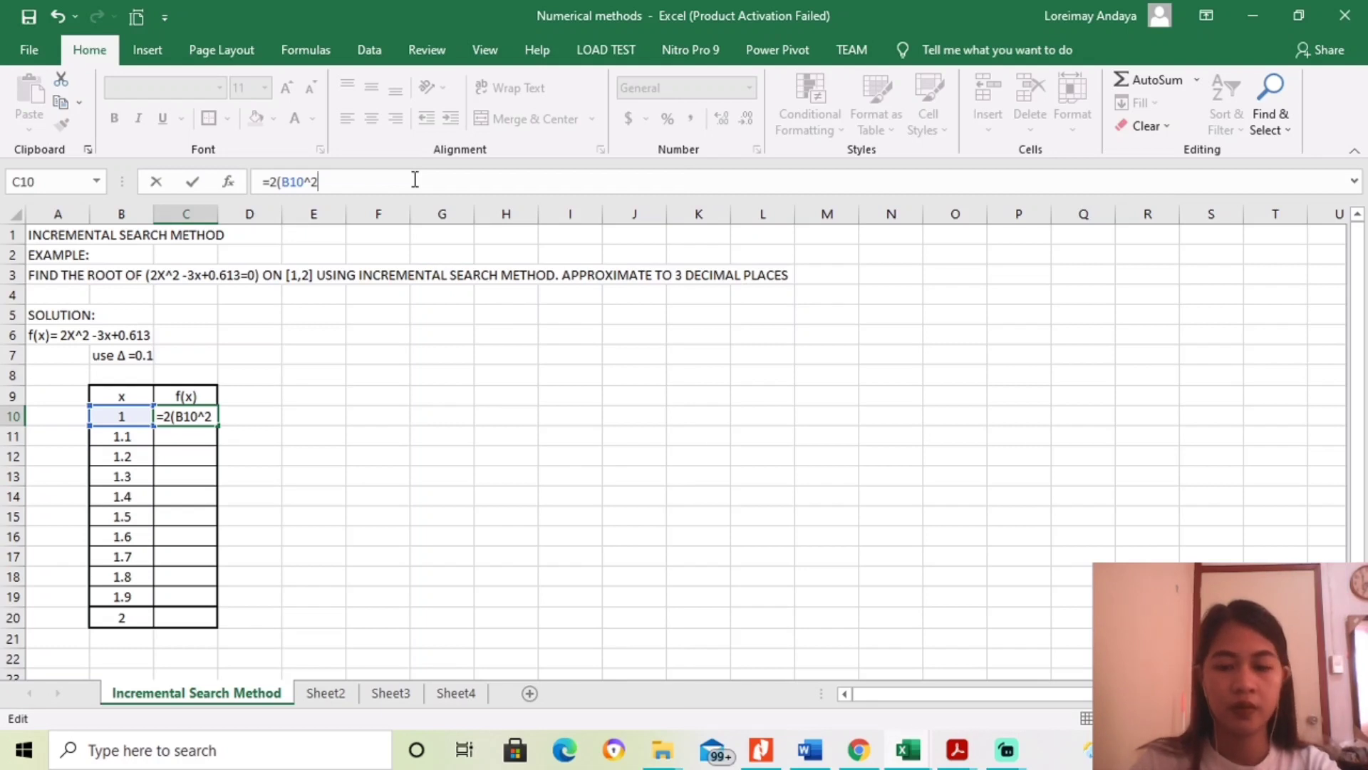
pyautogui.write('-3*')
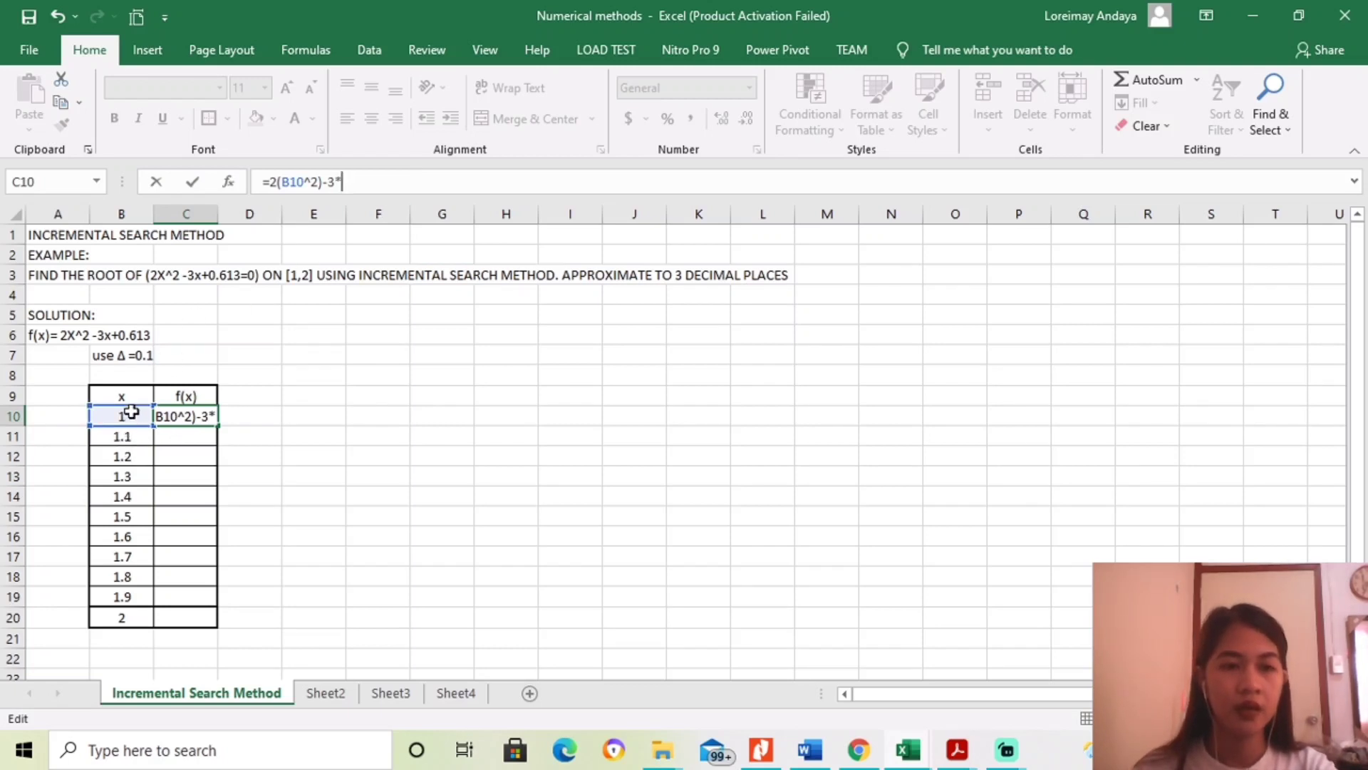
pyautogui.click(131, 412)
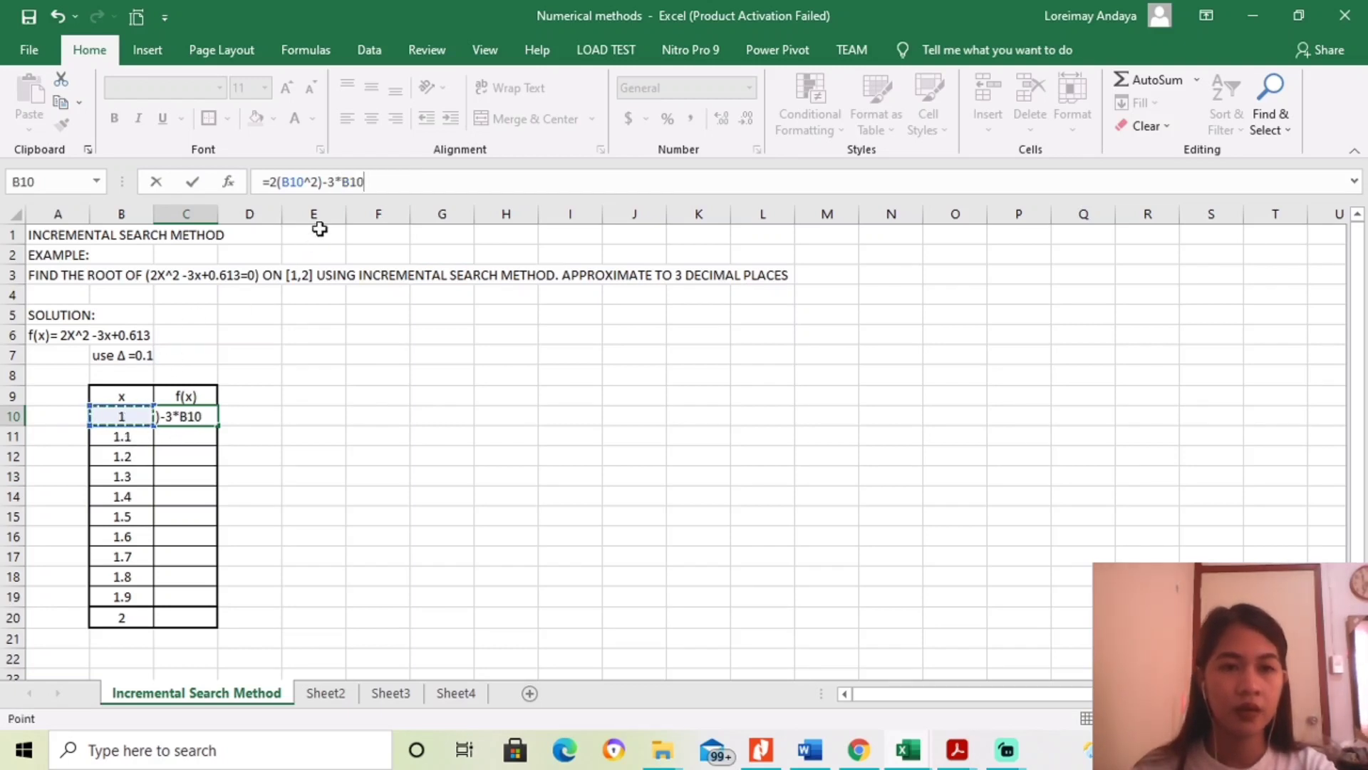
# Step: Insert the missing * after 2 and append +0.613, completing =2*(B10^2)-3*B10+0.613
pyautogui.click(276, 181)
pyautogui.write('*')
pyautogui.click(390, 185)
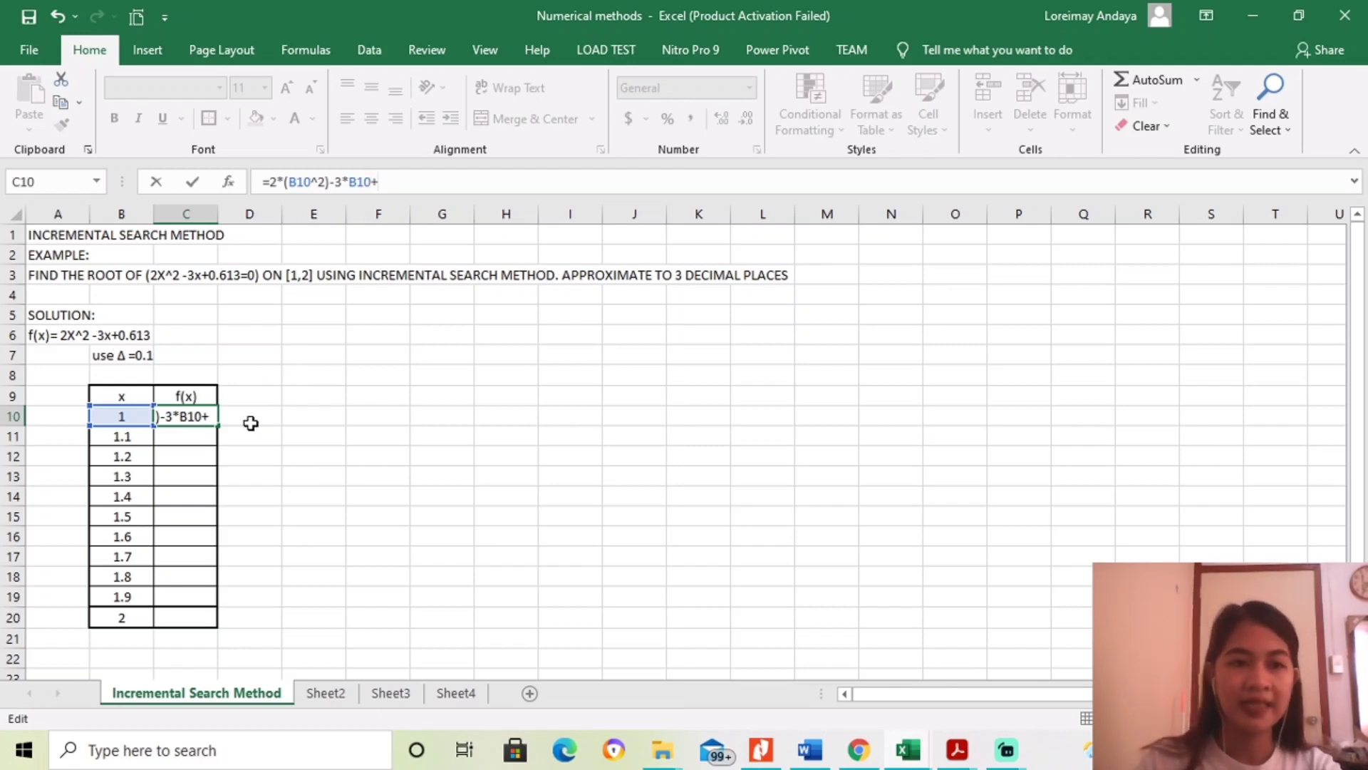
pyautogui.write('+0.613')
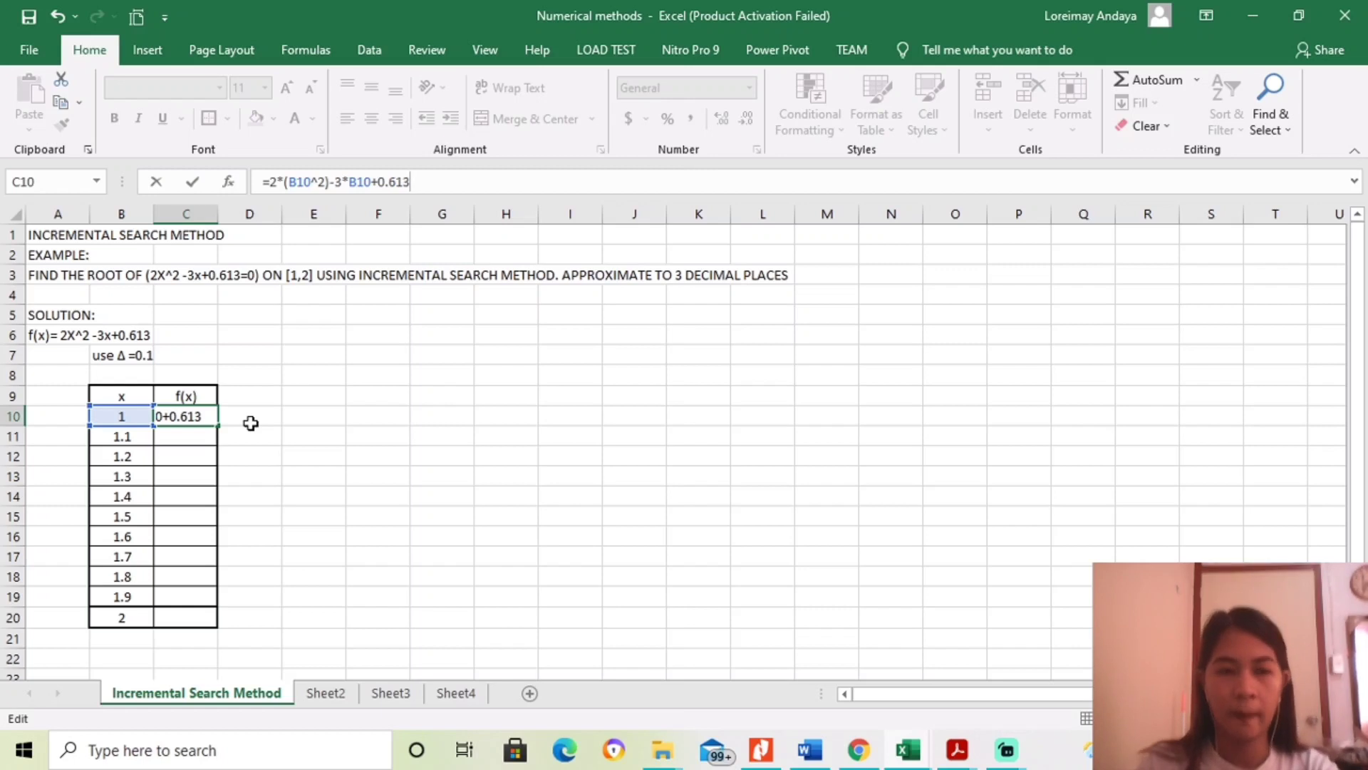
pyautogui.press('Return')
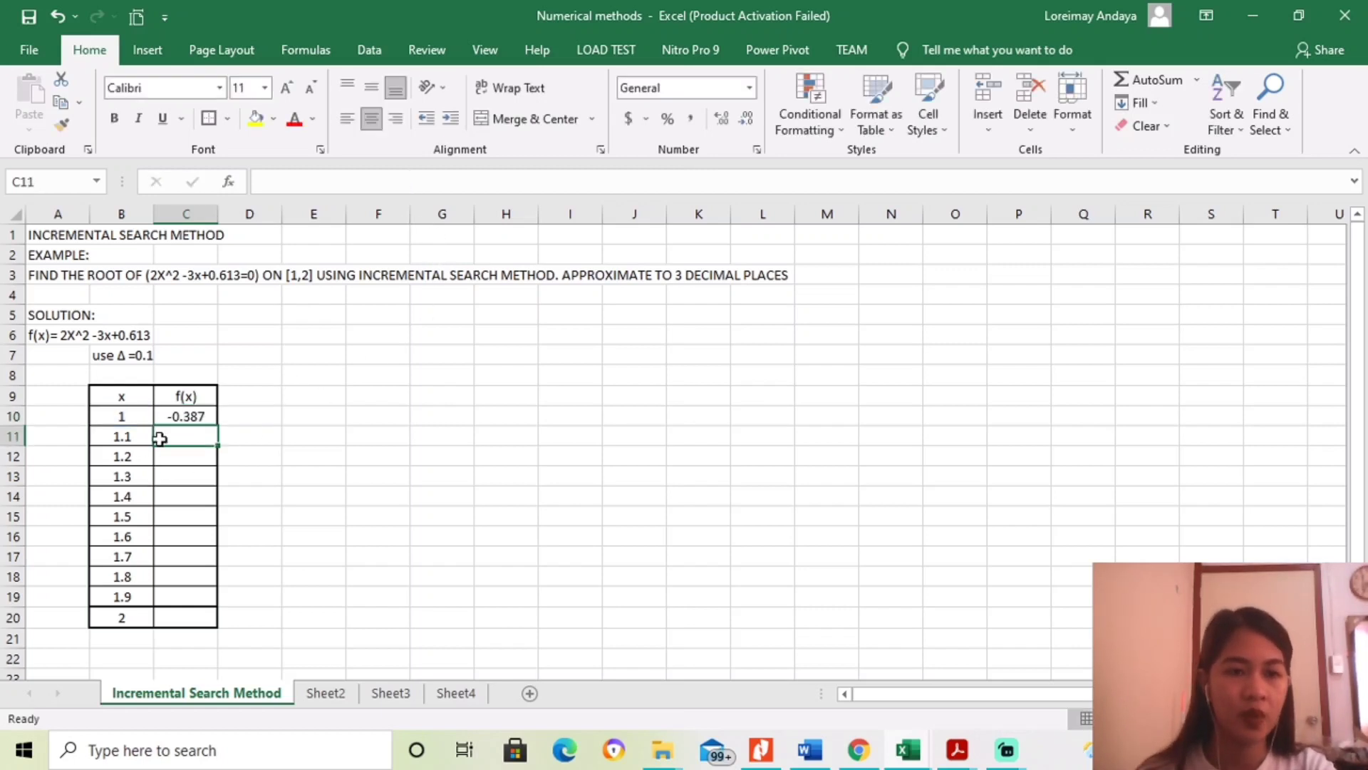
# Step: Copy the f(x) formula down to C20 and shade -0.107 and 0.093 yellow
pyautogui.click(183, 417)
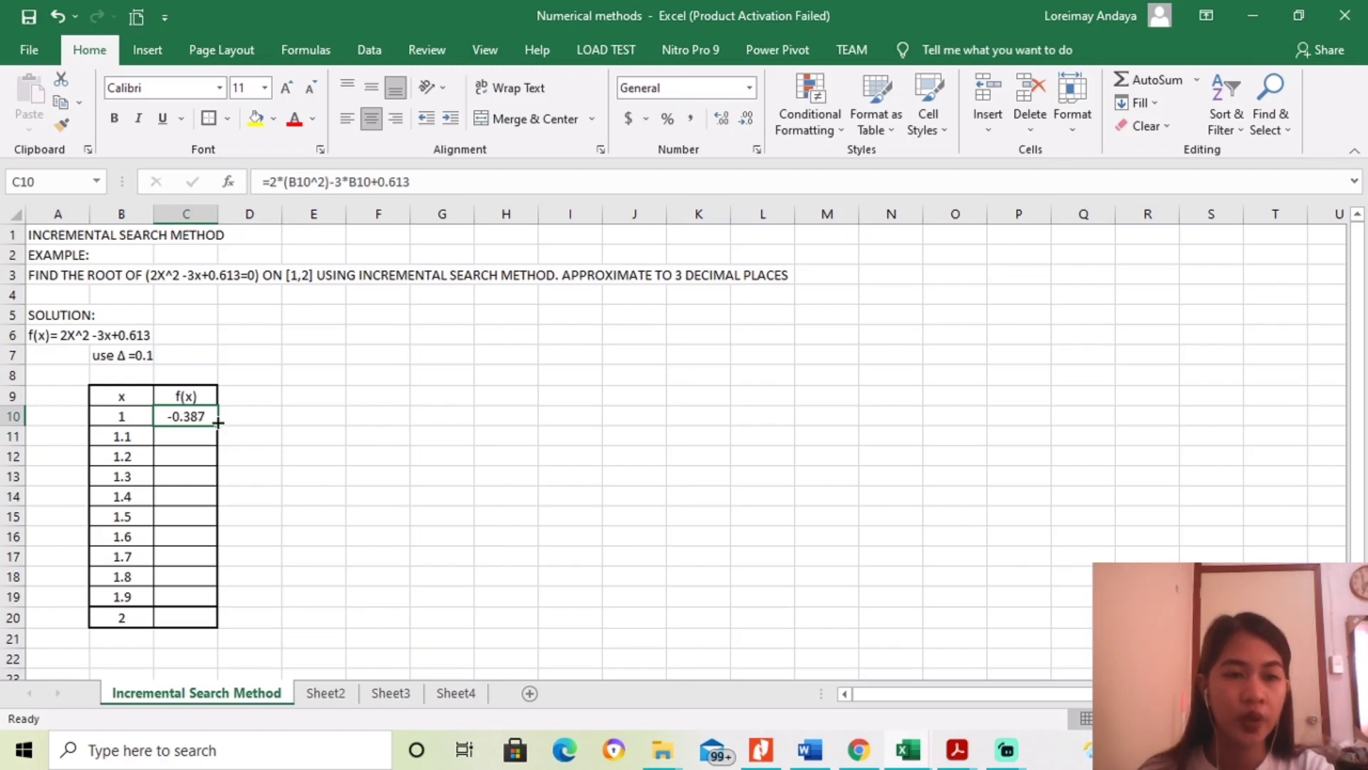
pyautogui.moveTo(218, 424); pyautogui.dragTo(198, 624)
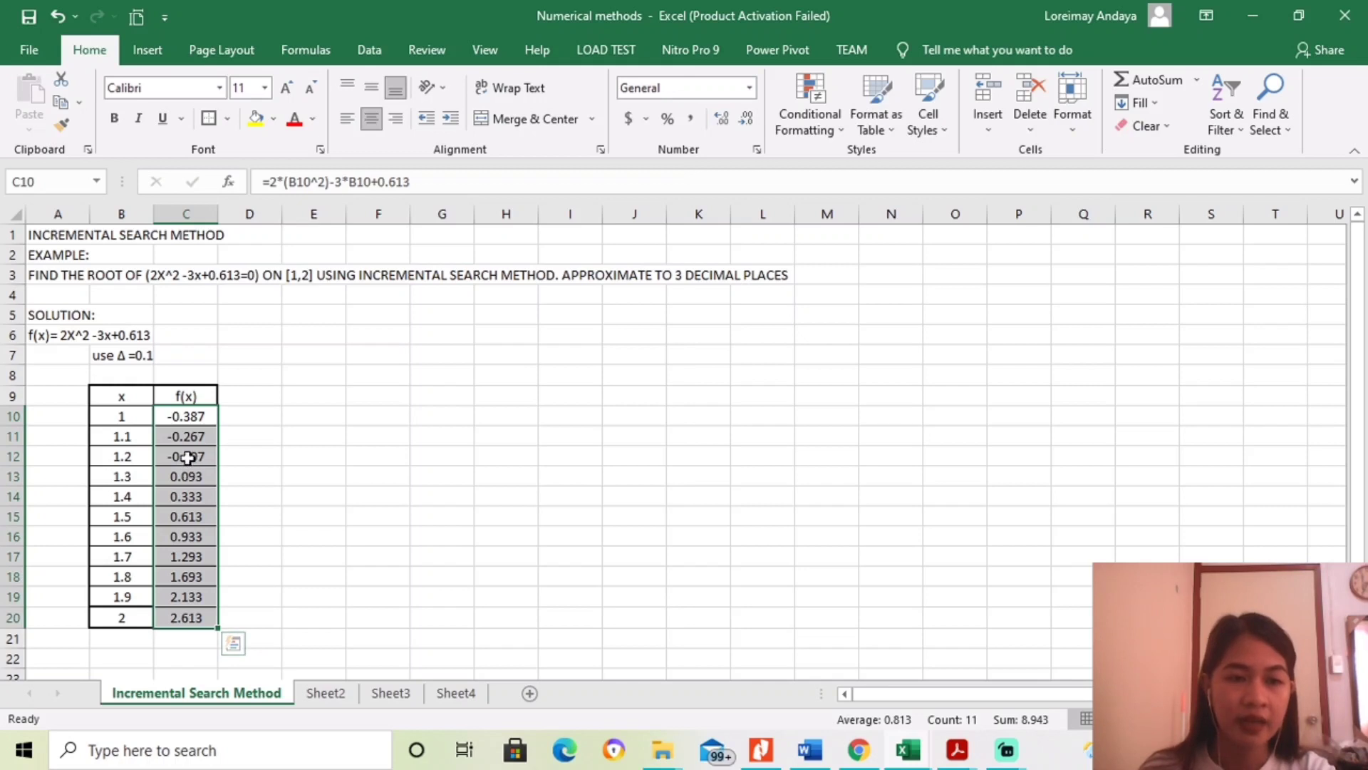
pyautogui.moveTo(183, 457); pyautogui.dragTo(186, 476)
pyautogui.click(257, 118)
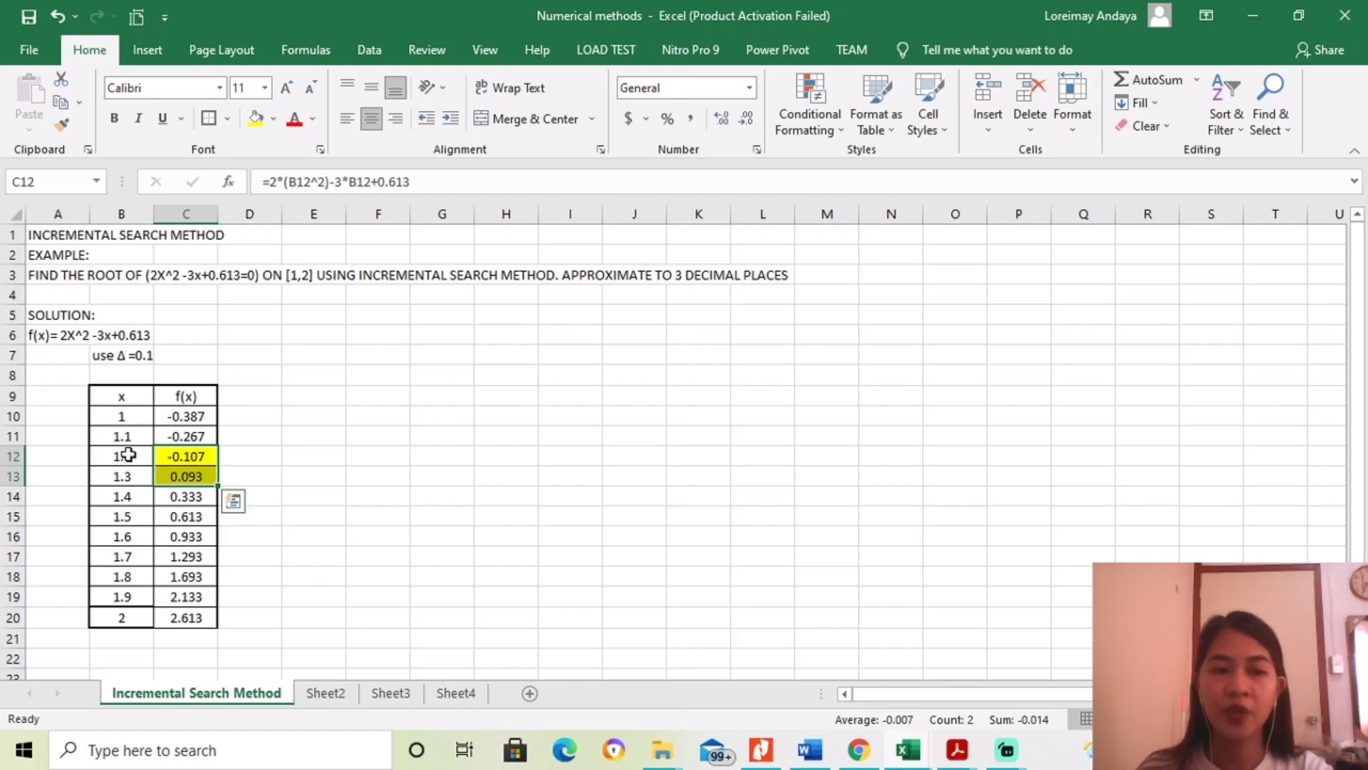
# Step: Point out the sign change between x = 1.2 and x = 1.3
pyautogui.moveTo(128, 454); pyautogui.dragTo(207, 482)
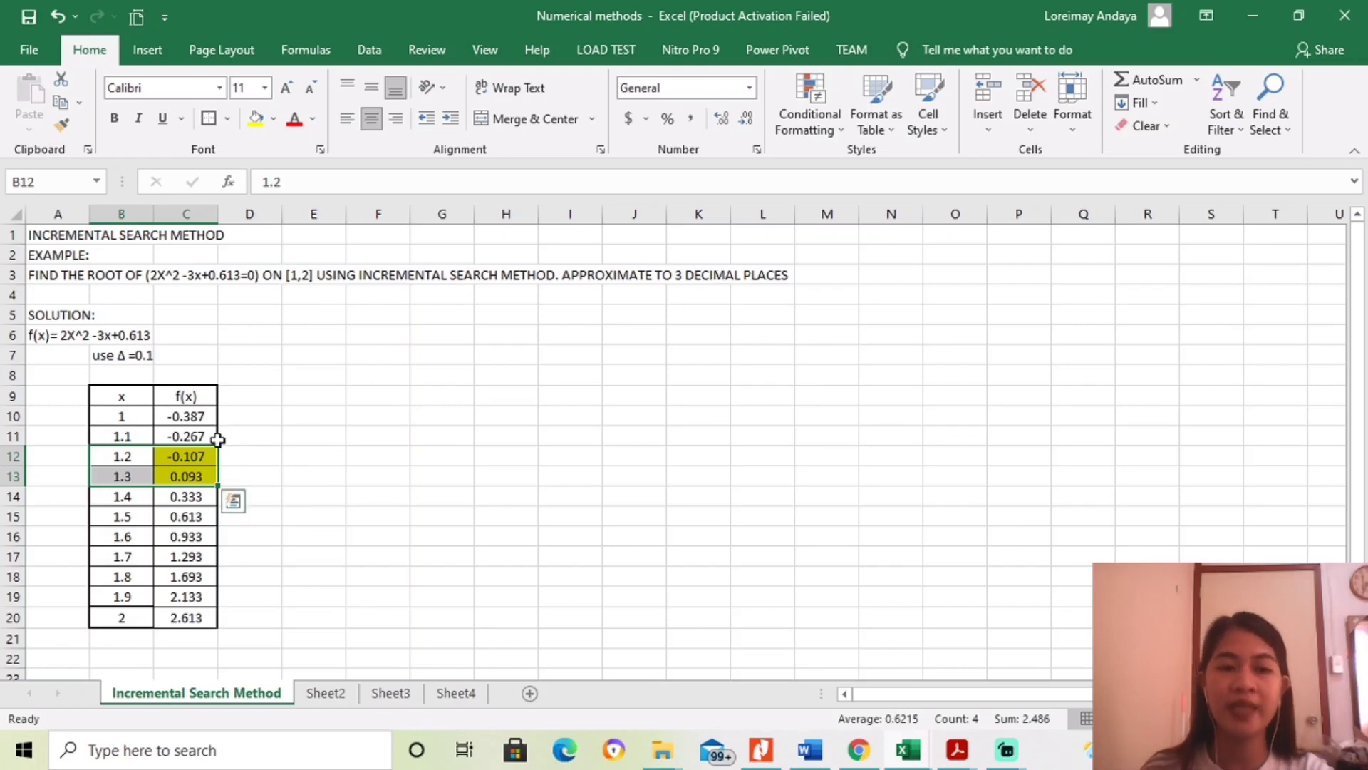
pyautogui.click(122, 474)
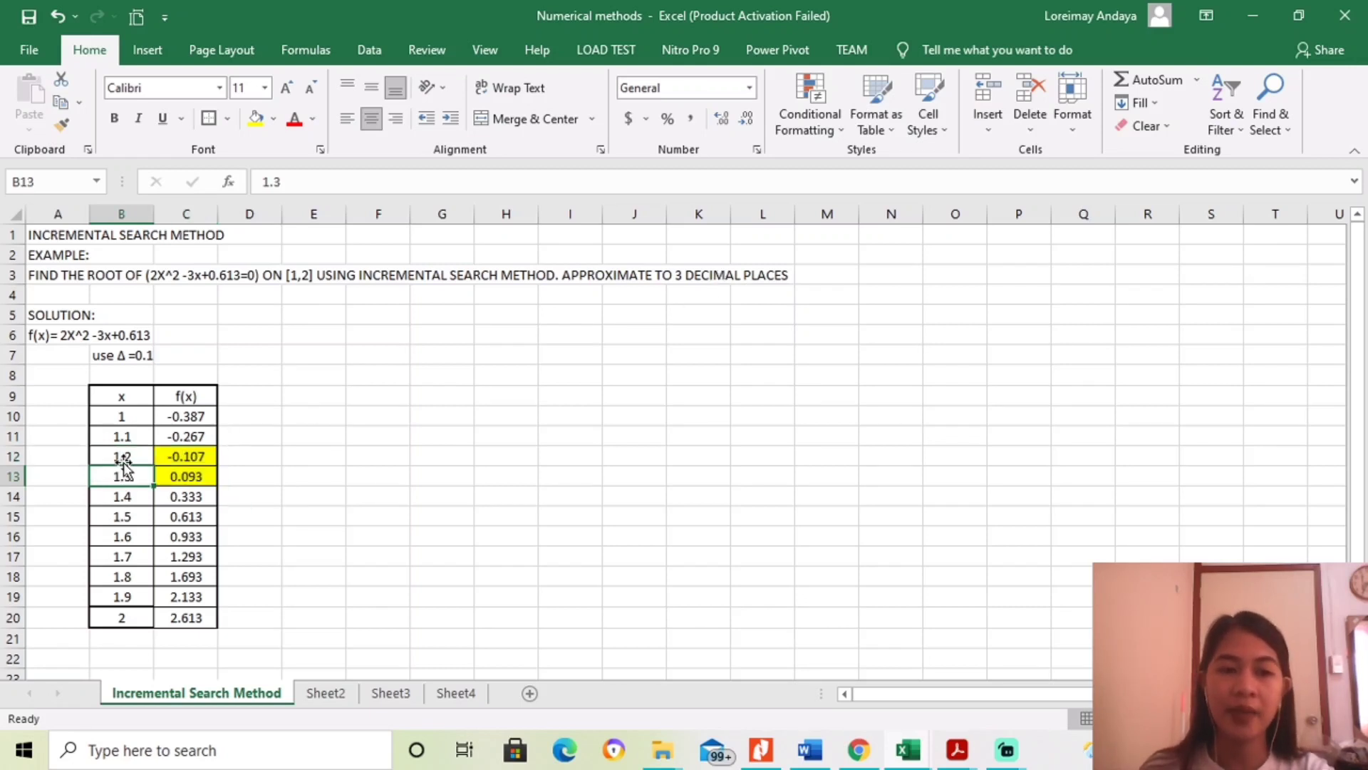
pyautogui.click(122, 454)
pyautogui.click(142, 470)
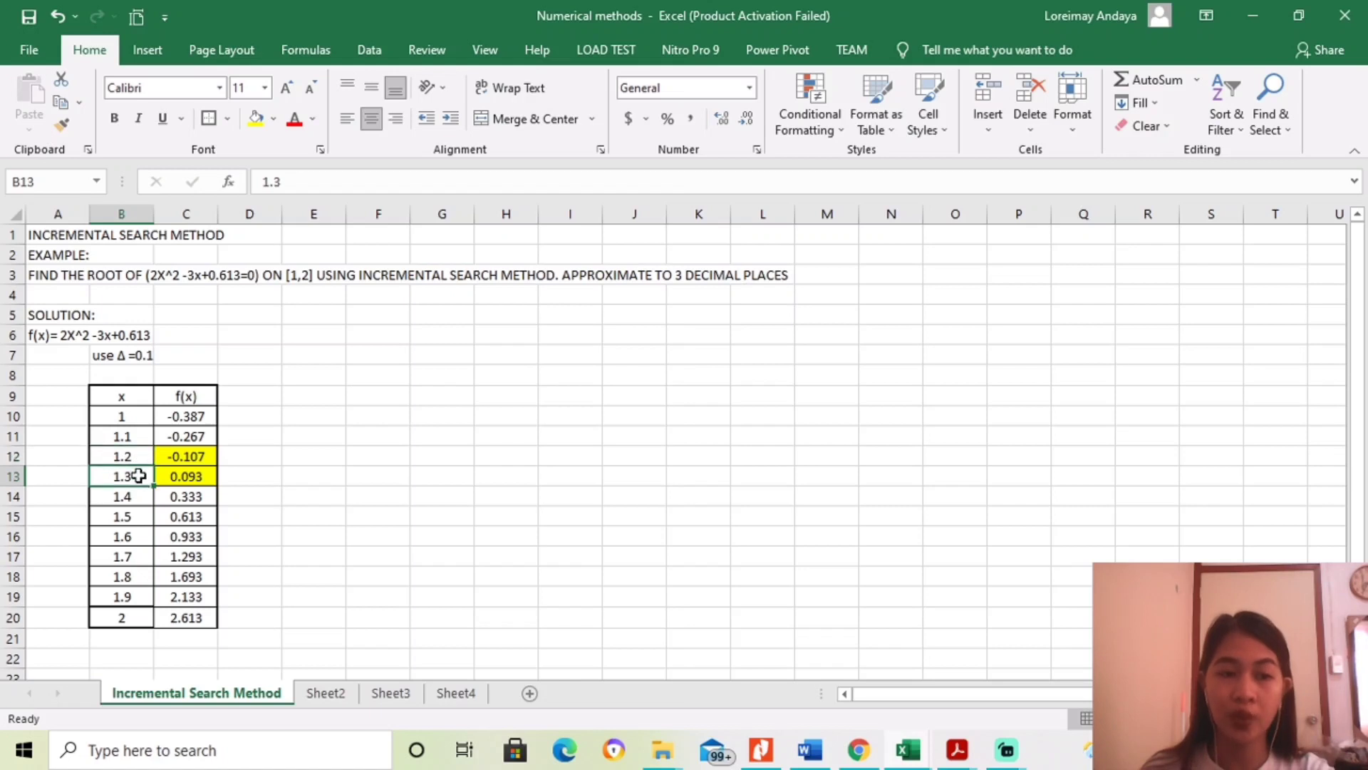
pyautogui.click(129, 354)
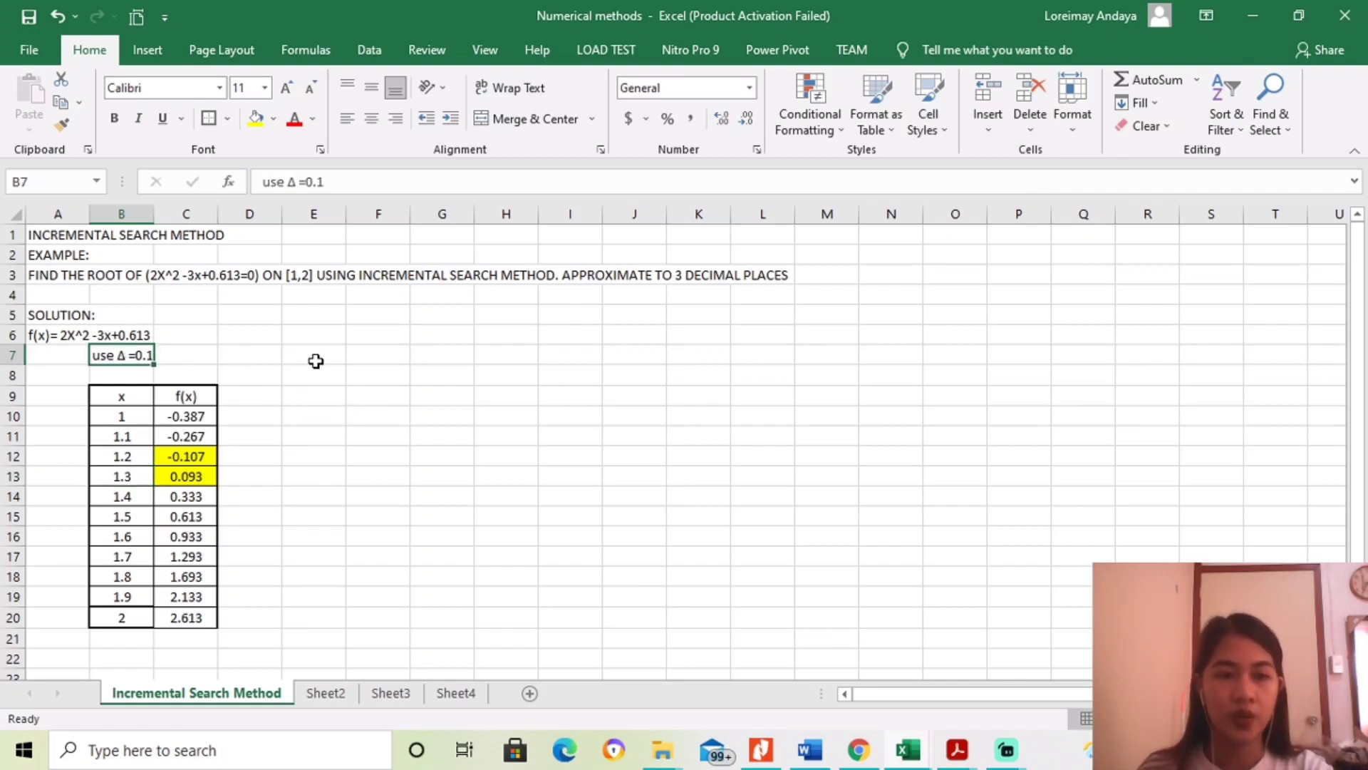
# Step: Copy the step-size label to E7 and change it to use Δ =0.01
pyautogui.hotkey('ctrl', 'c')
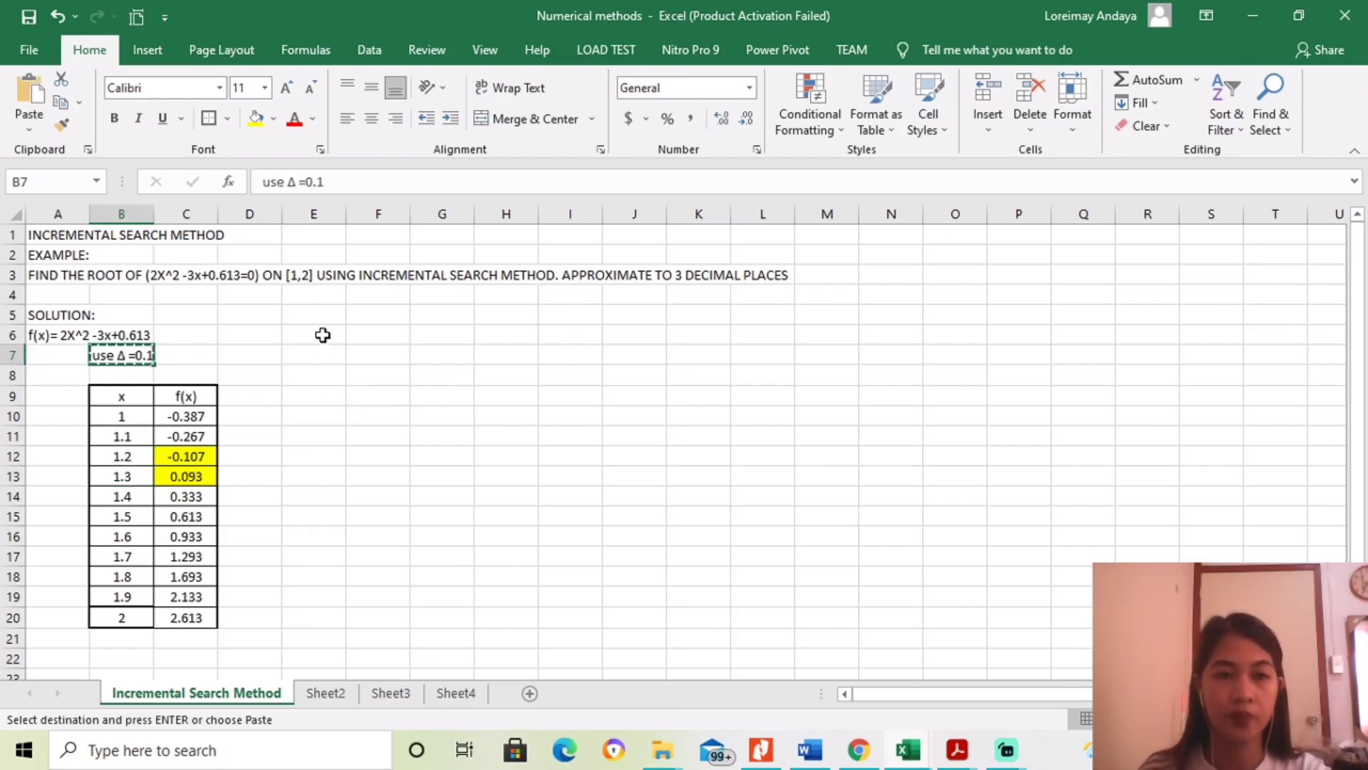
pyautogui.click(314, 354)
pyautogui.hotkey('ctrl', 'v')
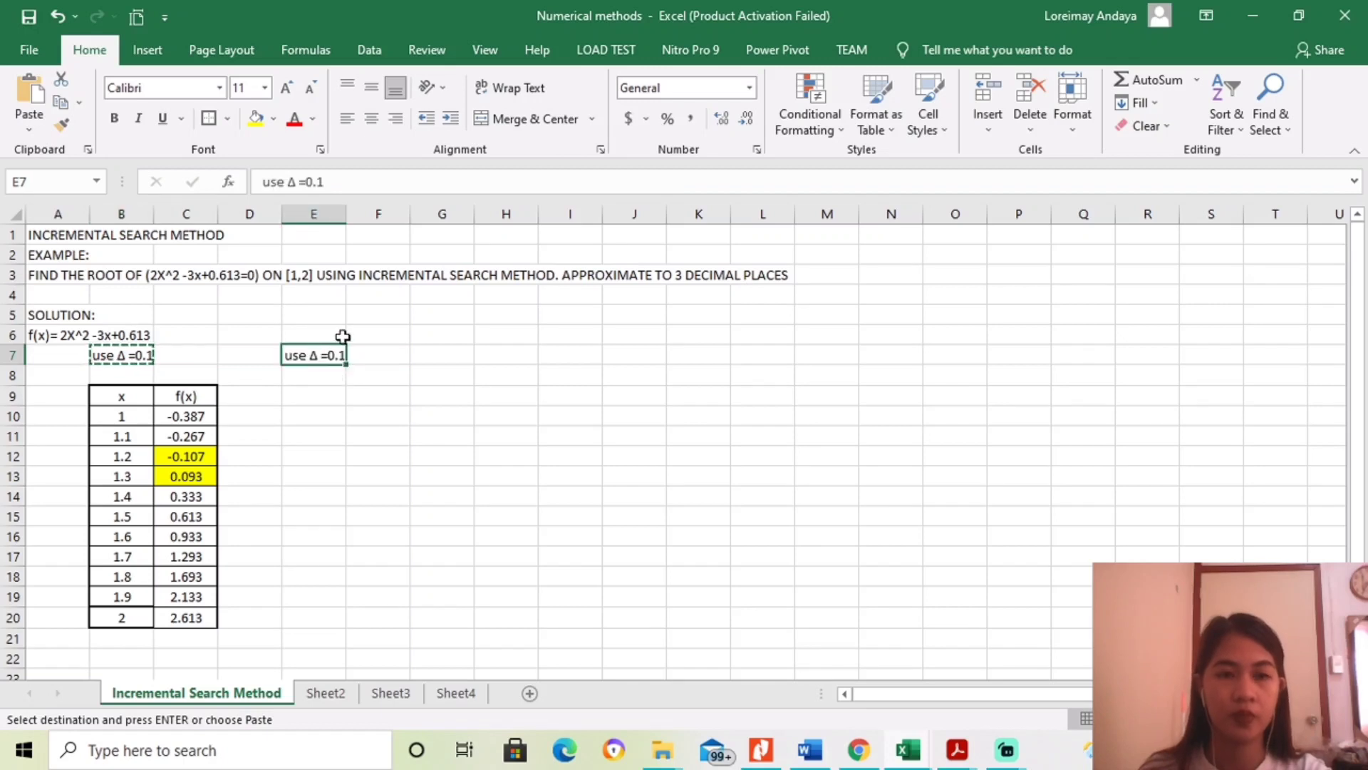
pyautogui.click(318, 182)
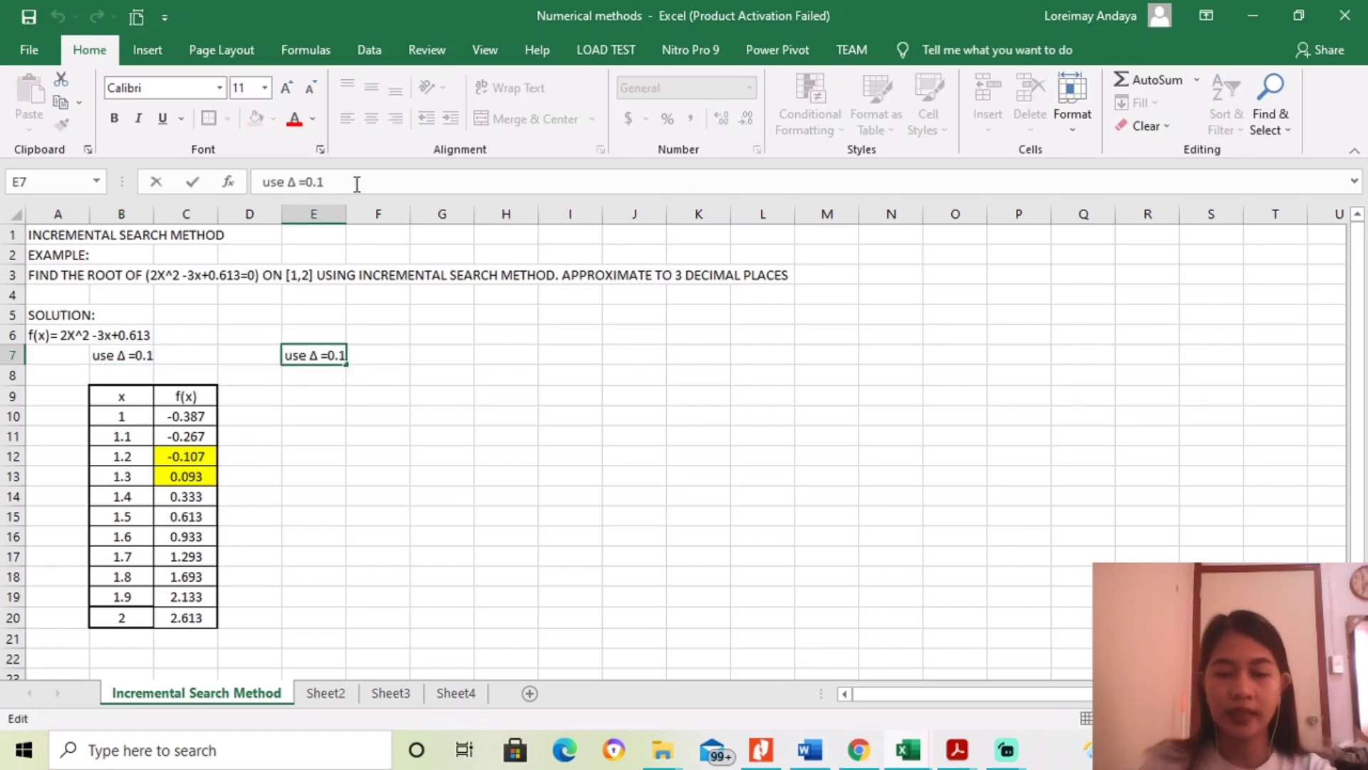
pyautogui.write('0')
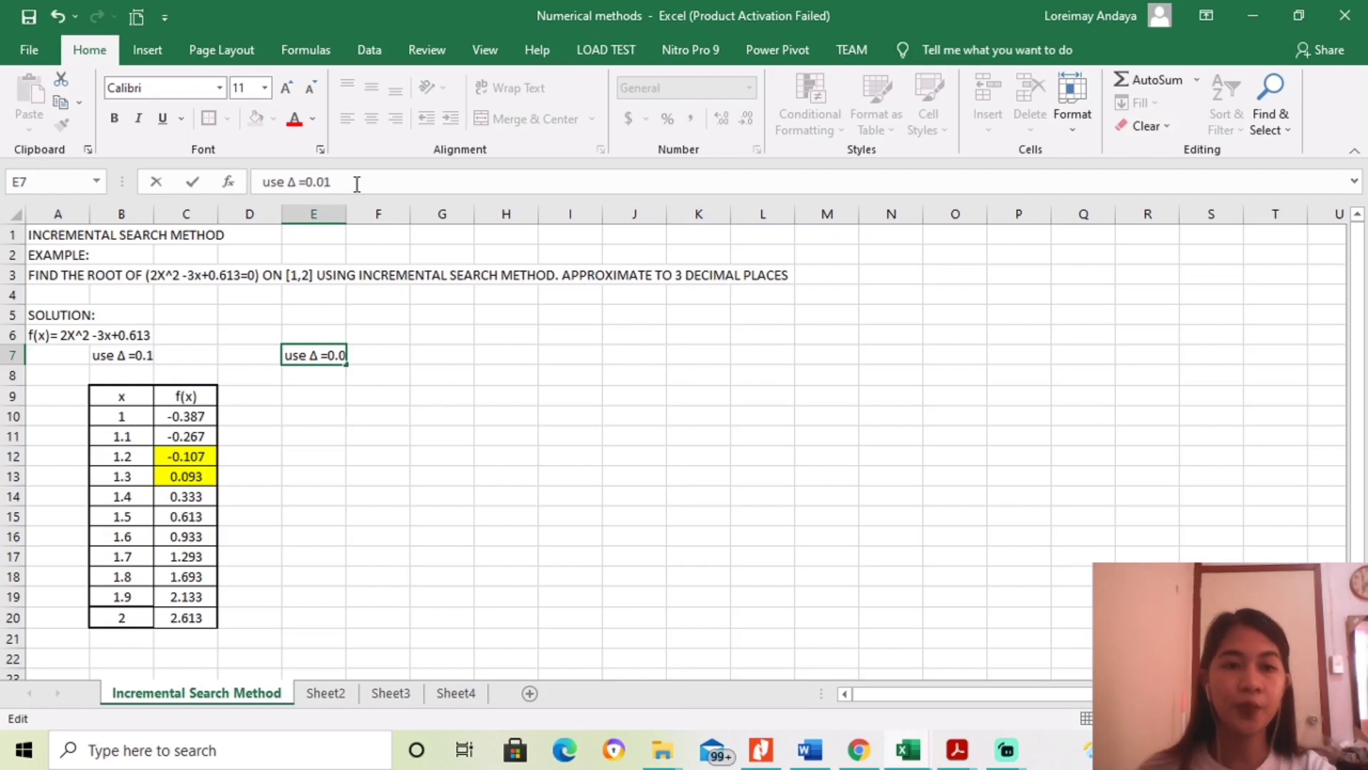
pyautogui.click(320, 394)
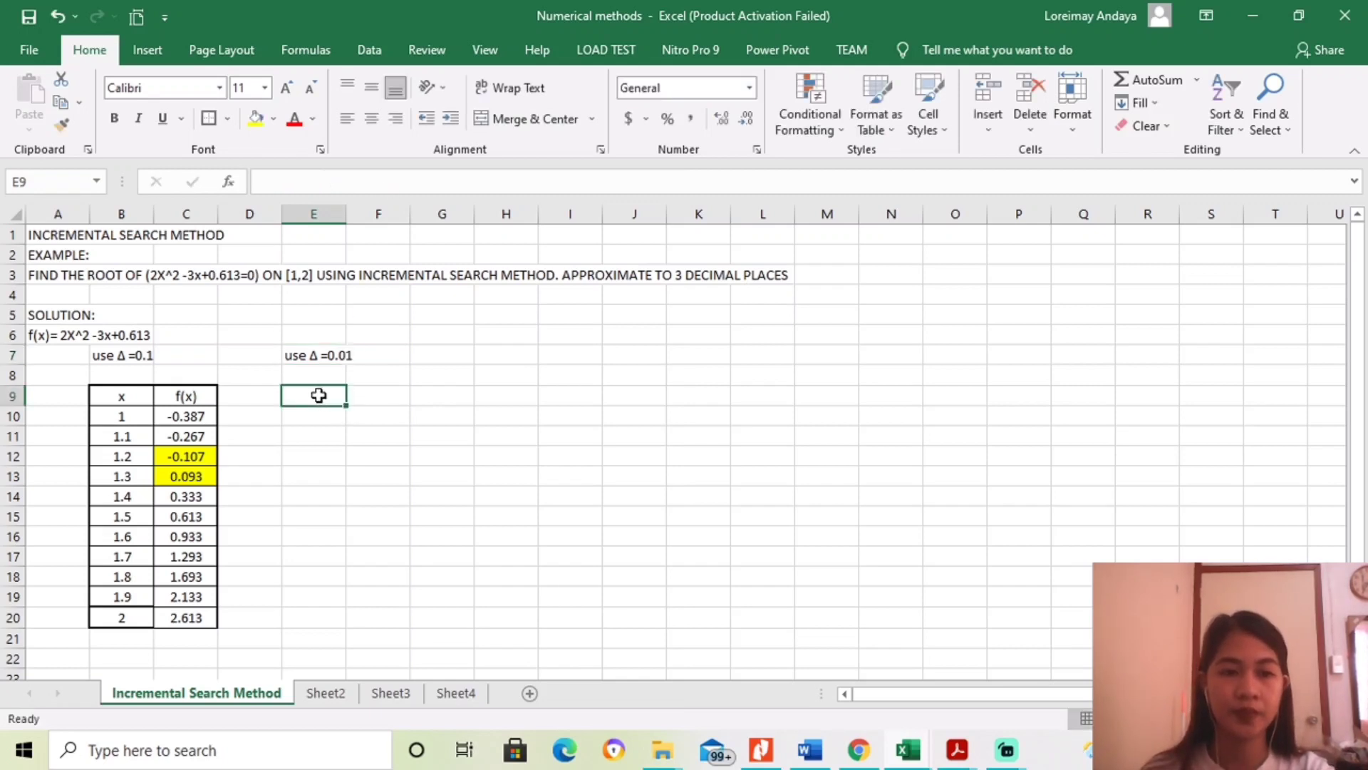
# Step: Copy the x/f(x) table B9:C20 to E9:F20, then clear F11:F20
pyautogui.moveTo(116, 394); pyautogui.dragTo(193, 623)
pyautogui.hotkey('ctrl', 'c')
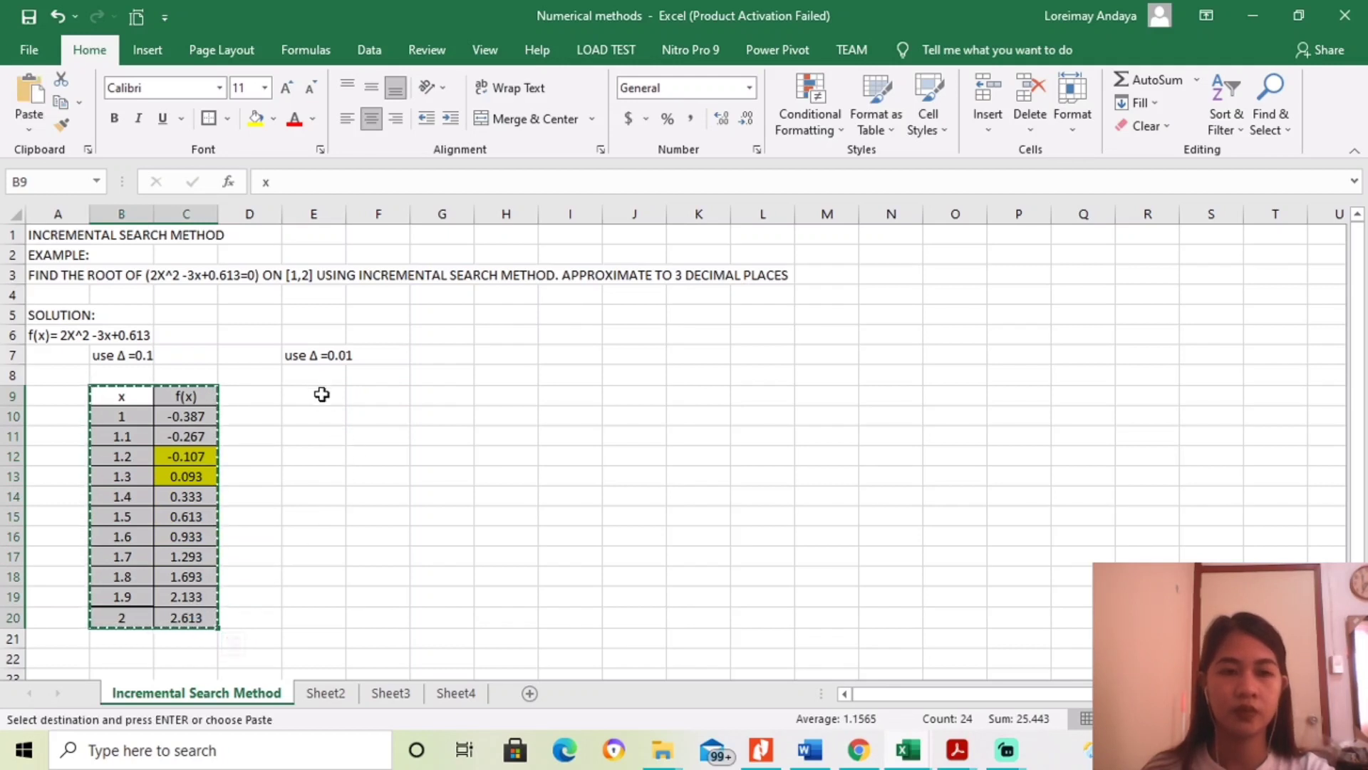
pyautogui.click(321, 395)
pyautogui.moveTo(317, 396); pyautogui.dragTo(366, 613)
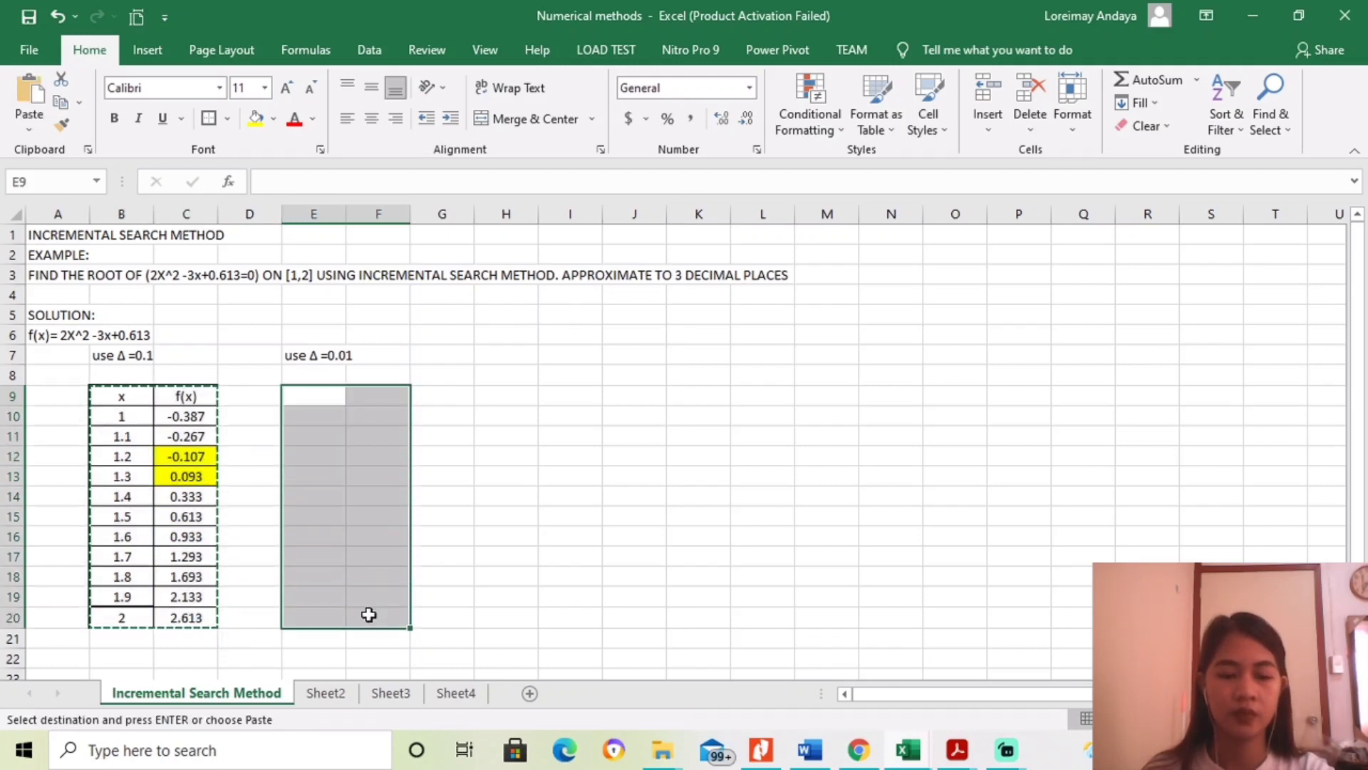
pyautogui.hotkey('ctrl', 'v')
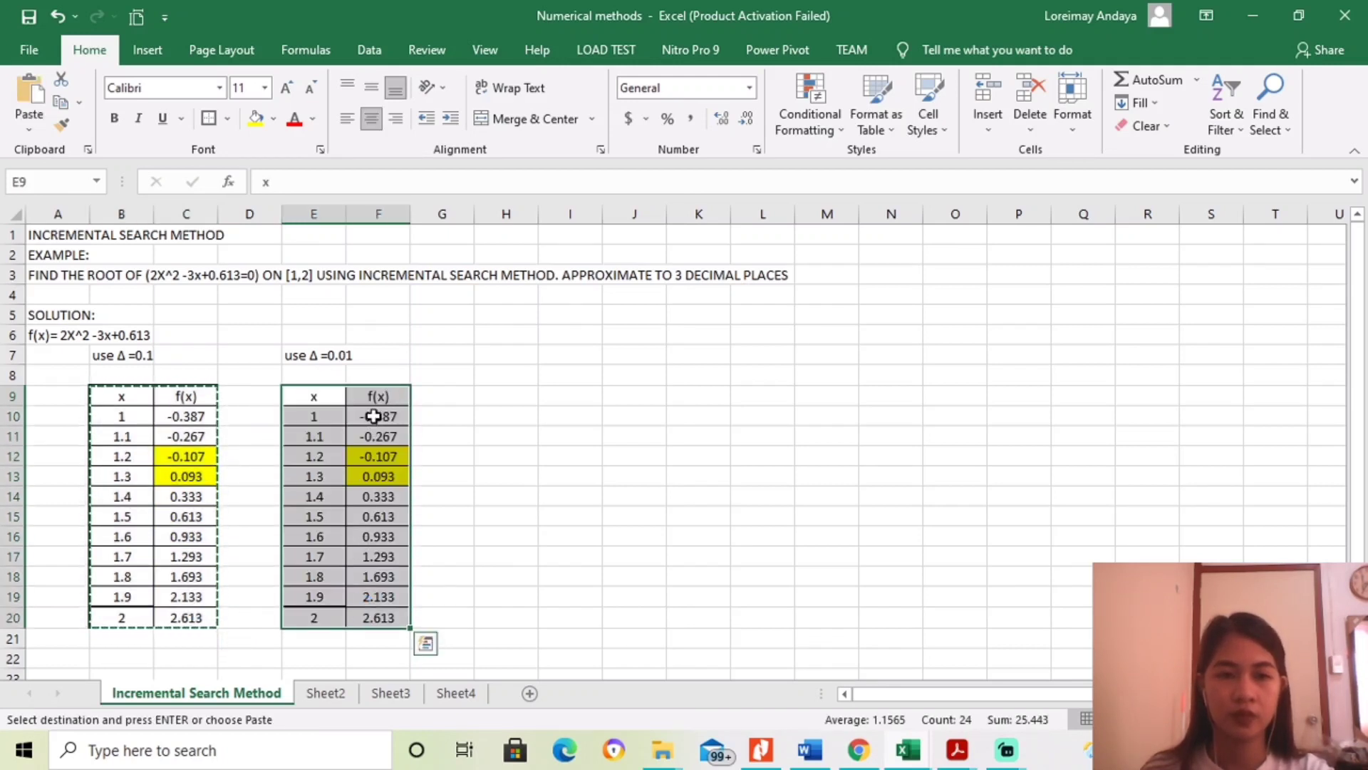
pyautogui.click(376, 418)
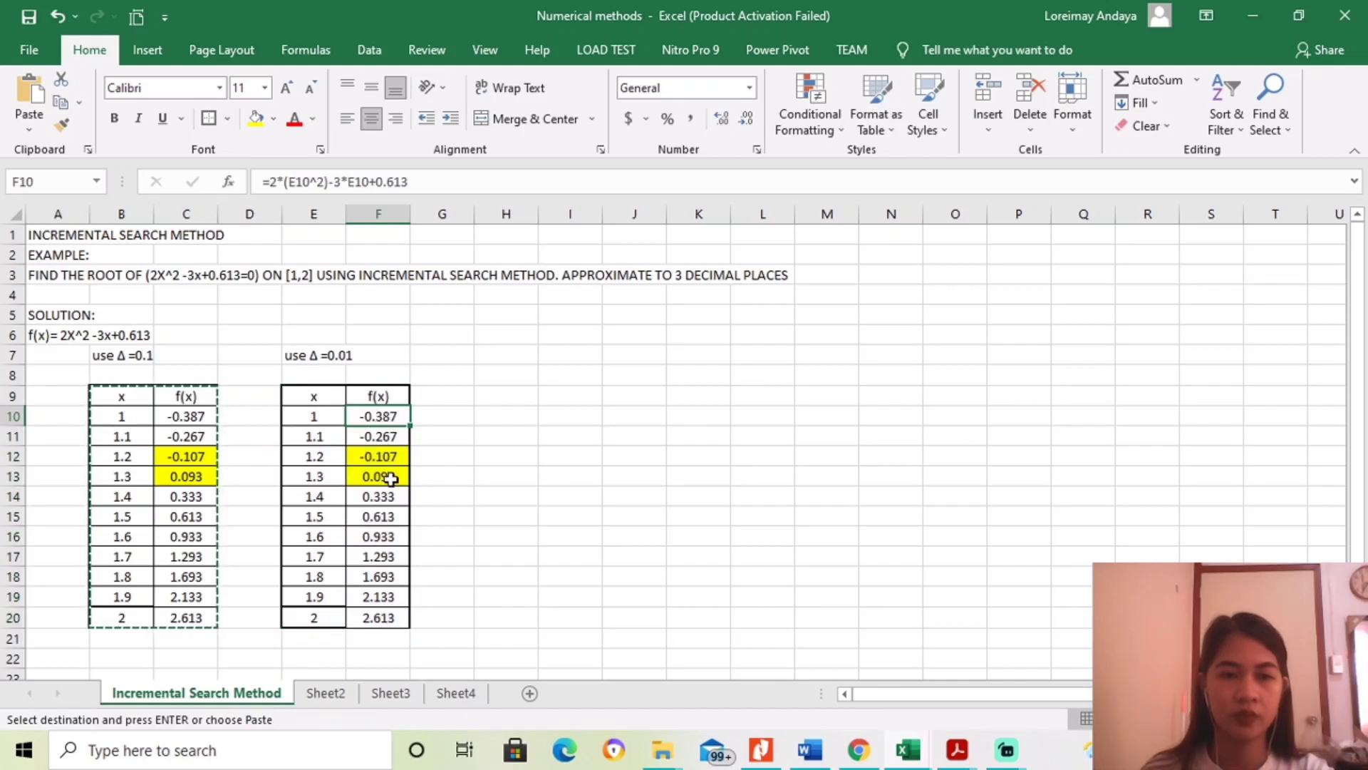
pyautogui.moveTo(382, 436); pyautogui.dragTo(380, 614)
pyautogui.press('Delete')
# Step: Shade x values 1.2 and 1.3 blue, then select the new table's x cells E10:E20
pyautogui.click(310, 416)
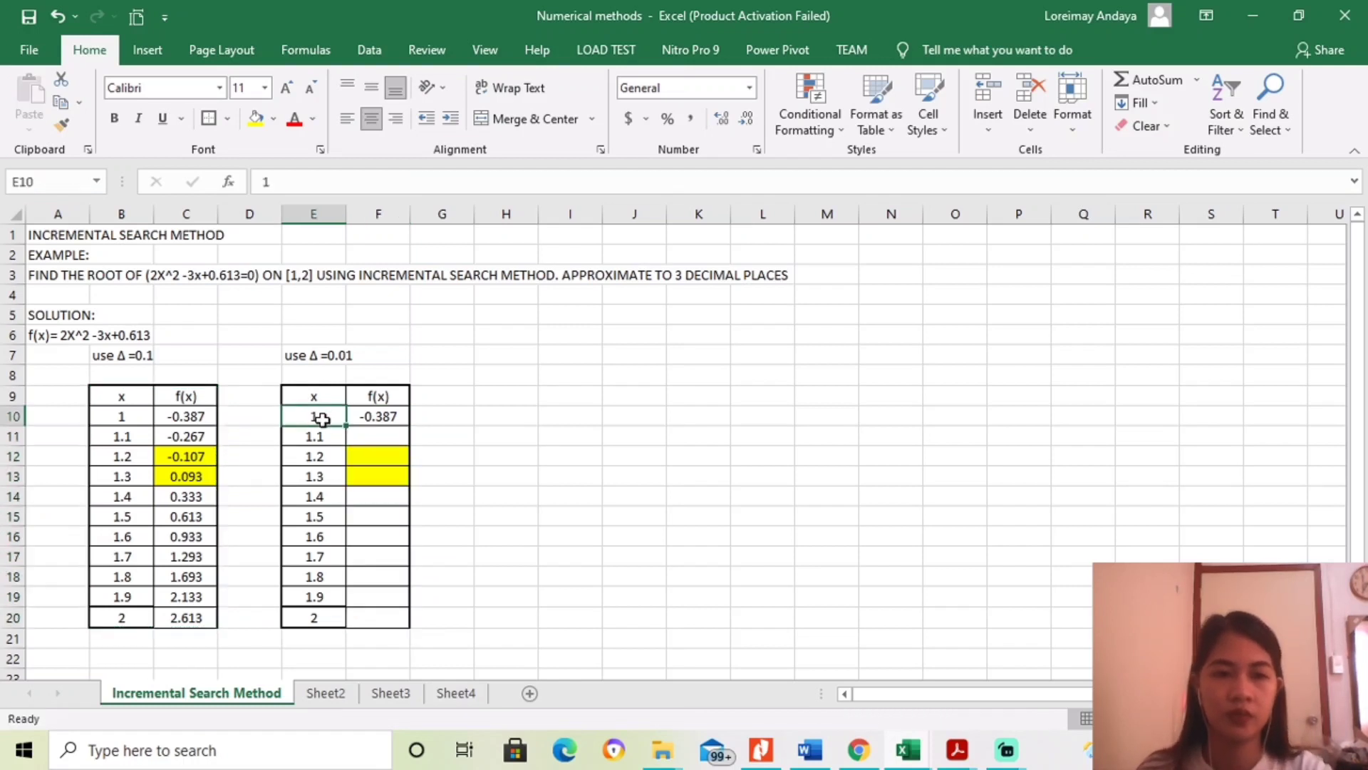
pyautogui.moveTo(119, 456); pyautogui.dragTo(122, 476)
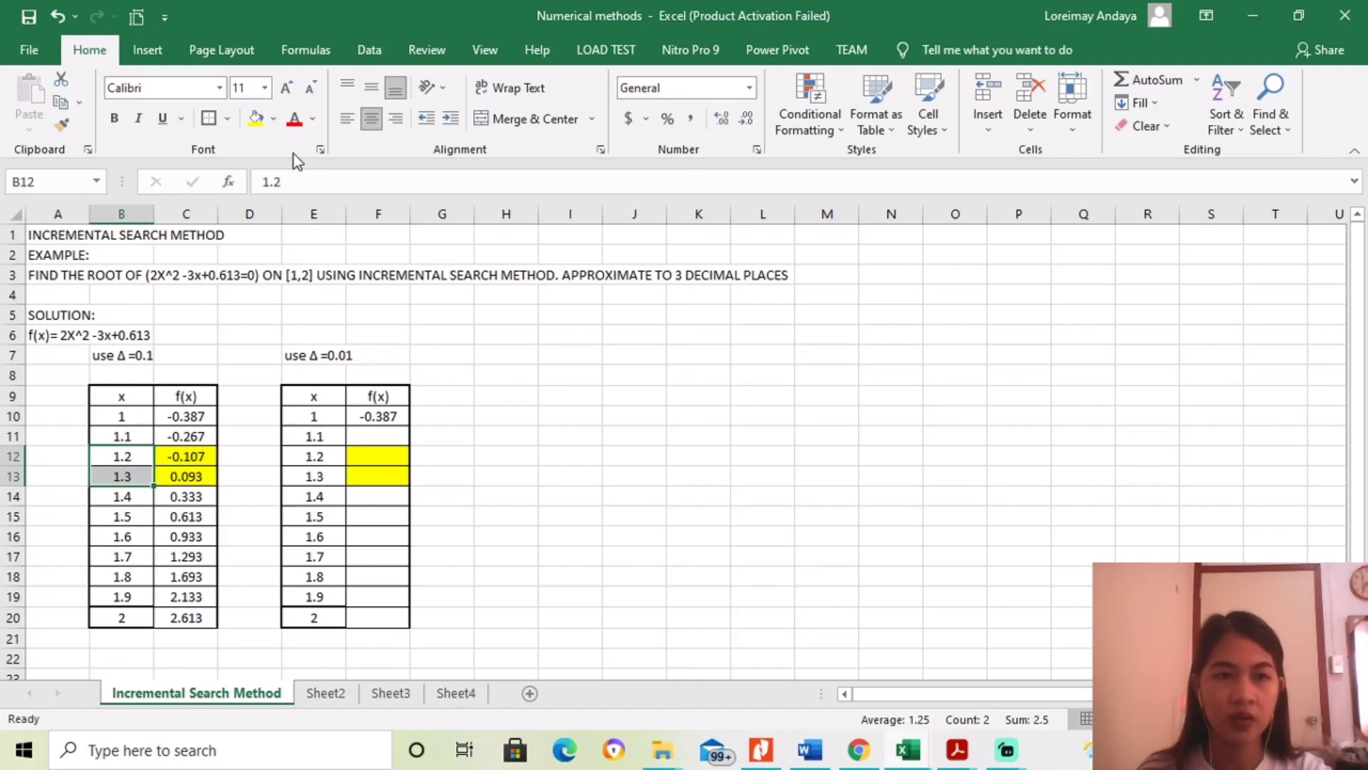
pyautogui.click(274, 122)
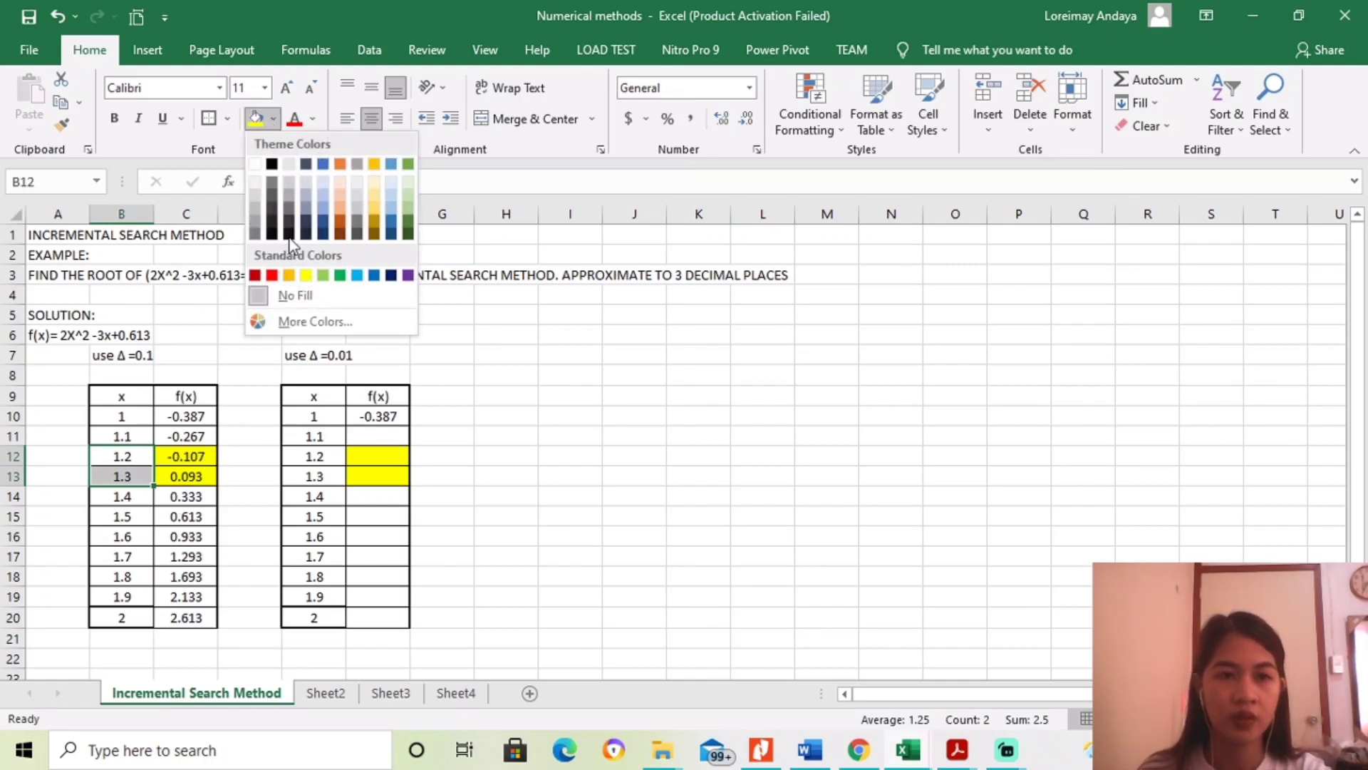
pyautogui.click(392, 227)
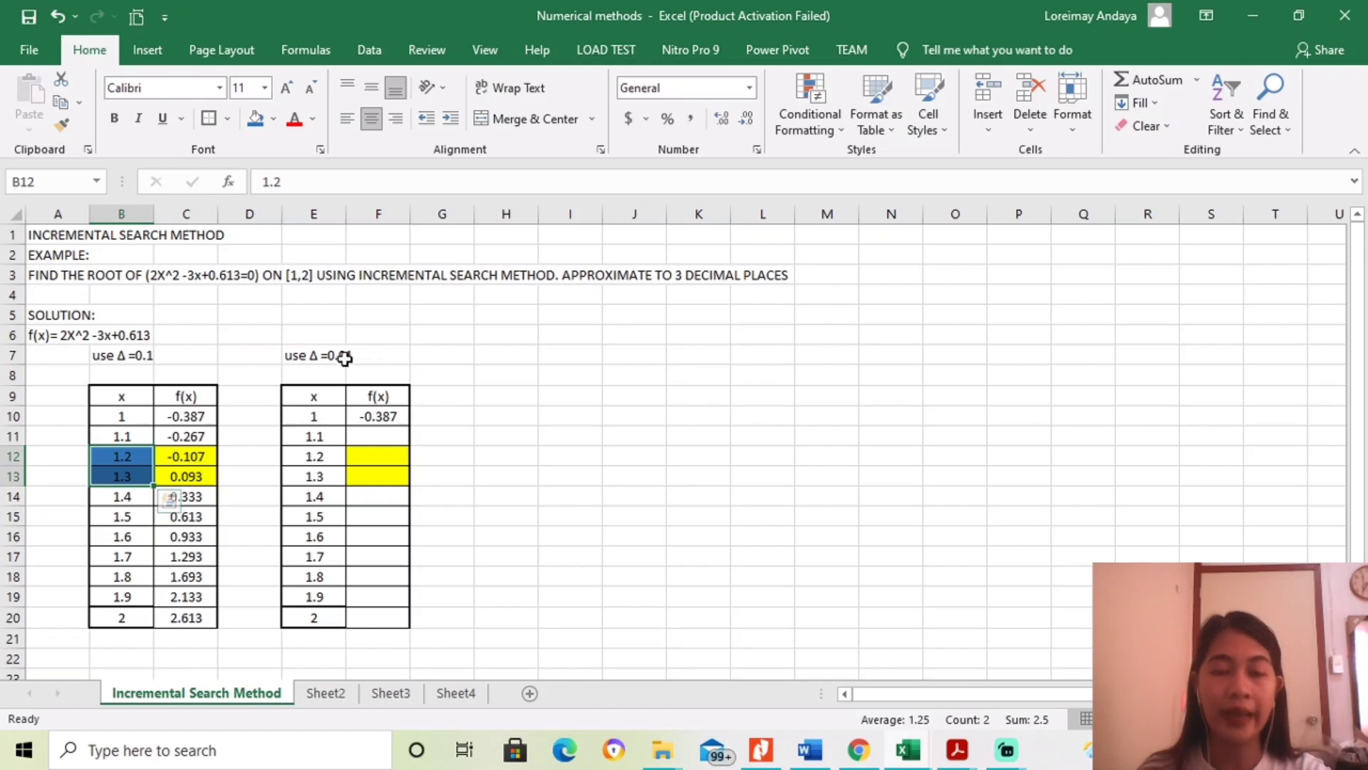
pyautogui.click(313, 418)
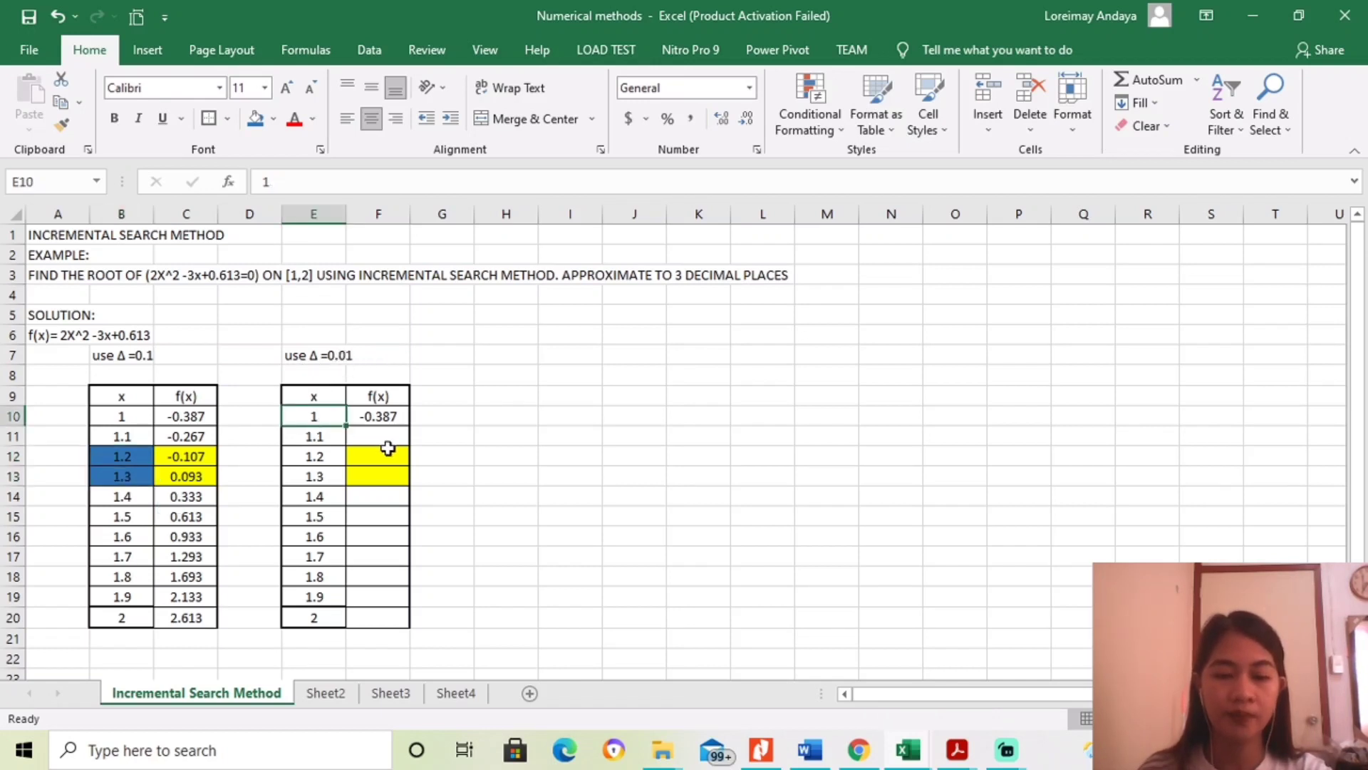
pyautogui.moveTo(319, 413); pyautogui.dragTo(323, 614)
# Step: Replace the E10:E20 x values with 1.2, 1.21, 1.22, filled down to 1.3
pyautogui.press('Delete')
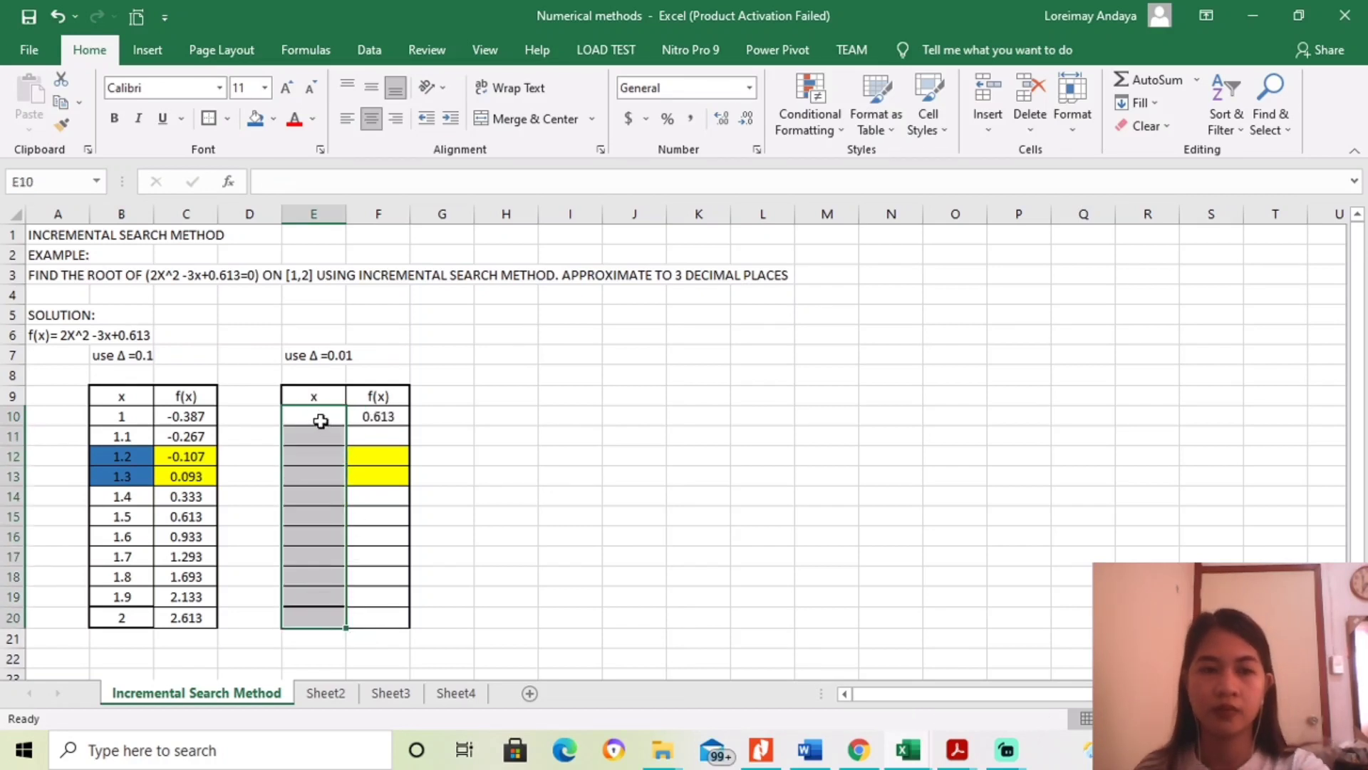
pyautogui.click(319, 419)
pyautogui.write('1')
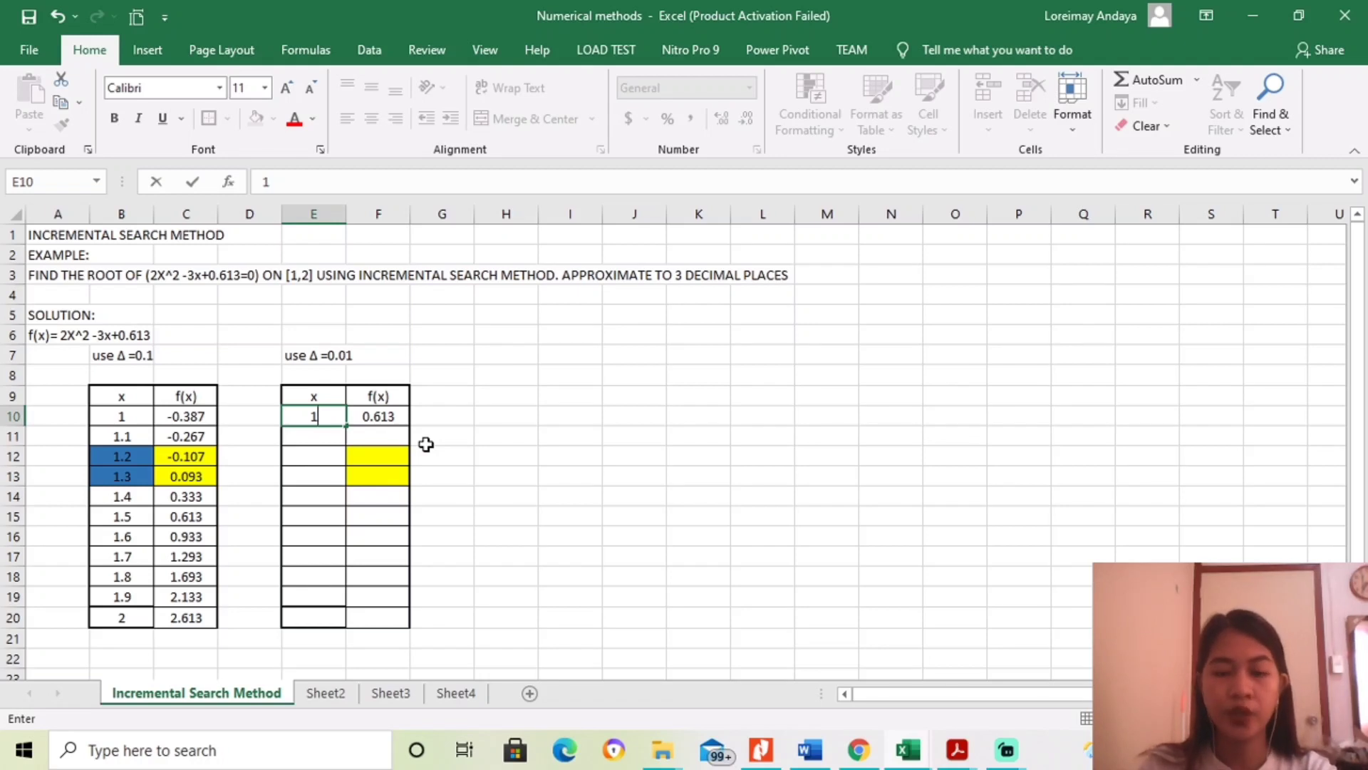
pyautogui.write('.2')
pyautogui.press('Return')
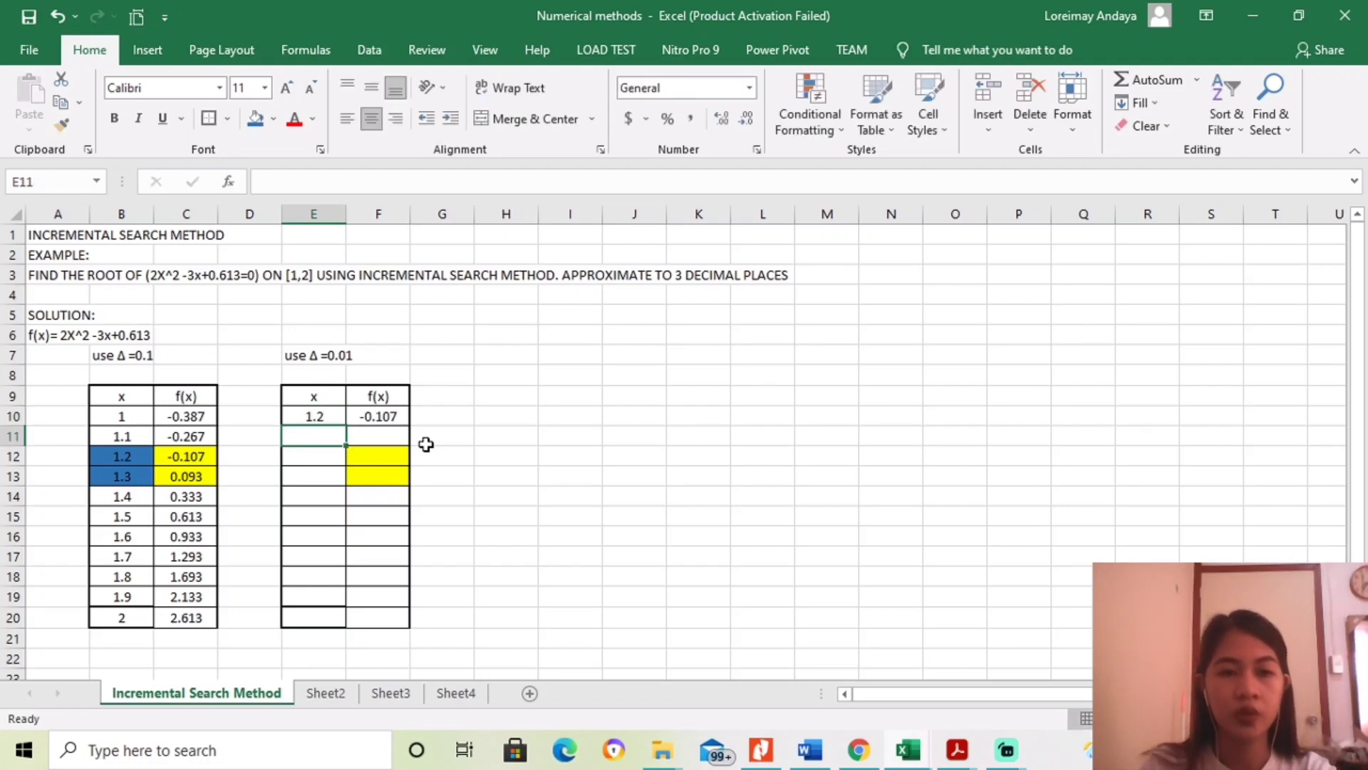
pyautogui.write('1')
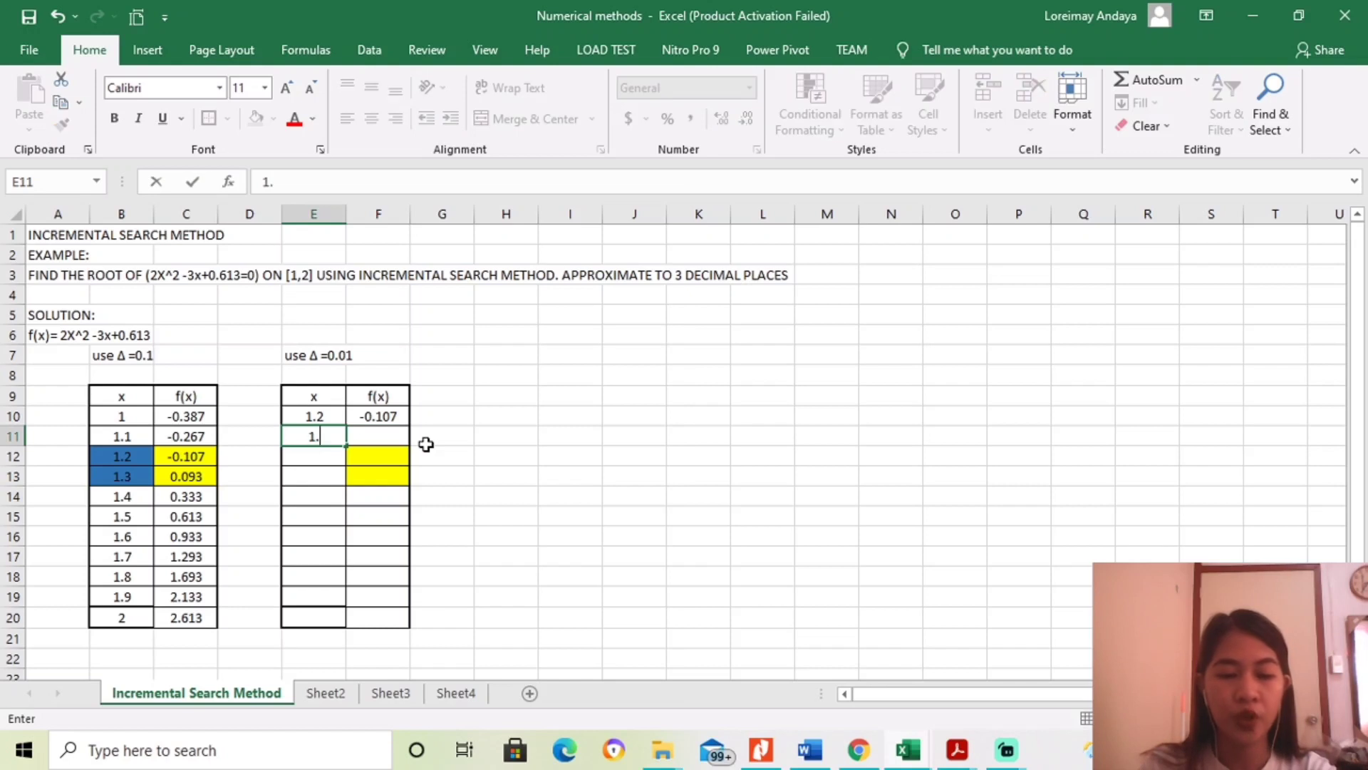
pyautogui.write('.21')
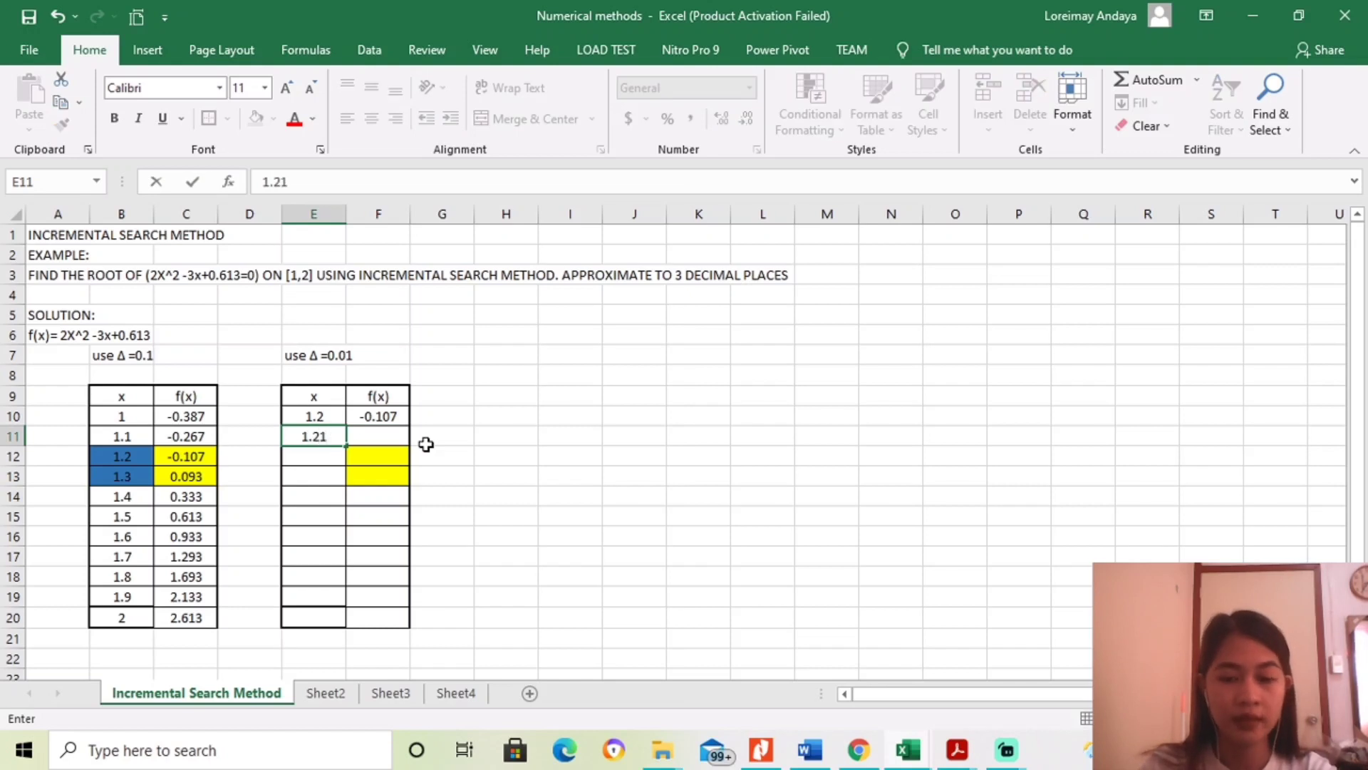
pyautogui.press('Return')
pyautogui.write('1')
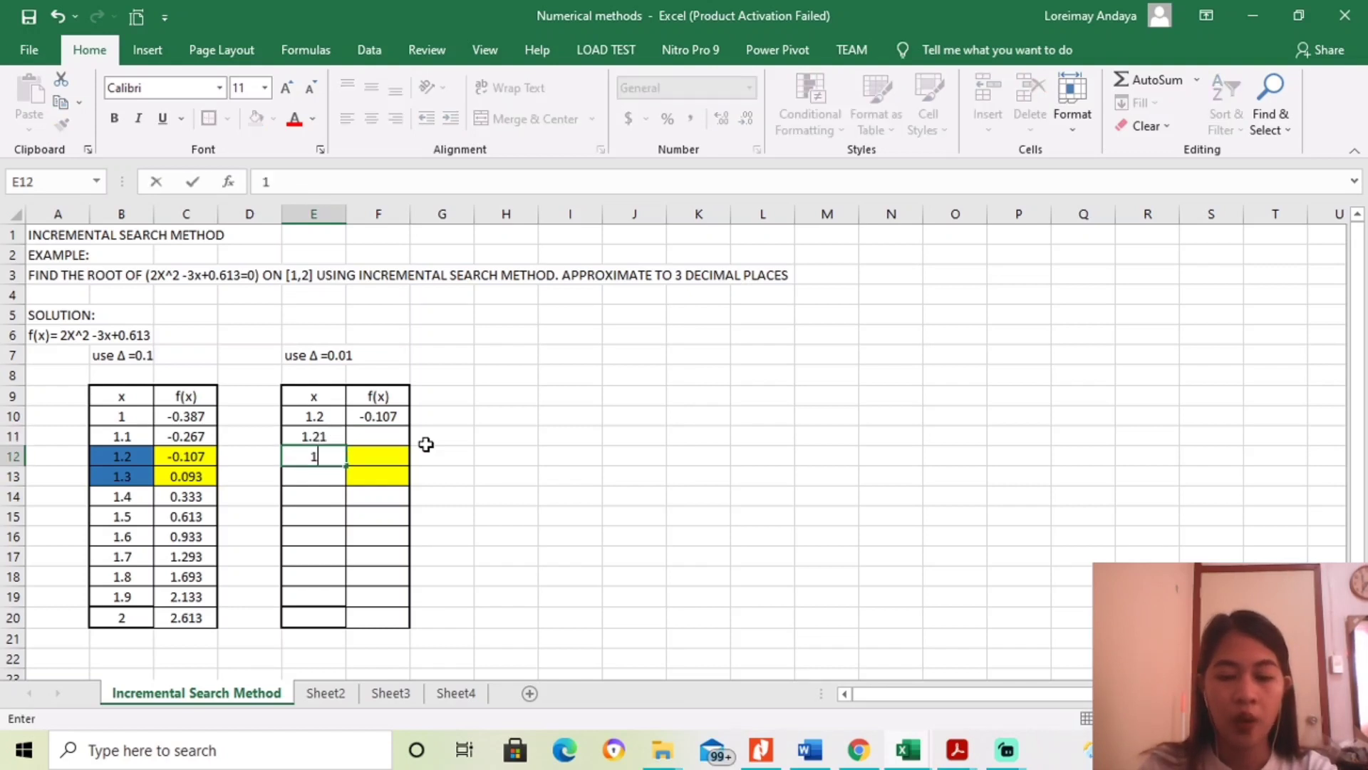
pyautogui.write('.22')
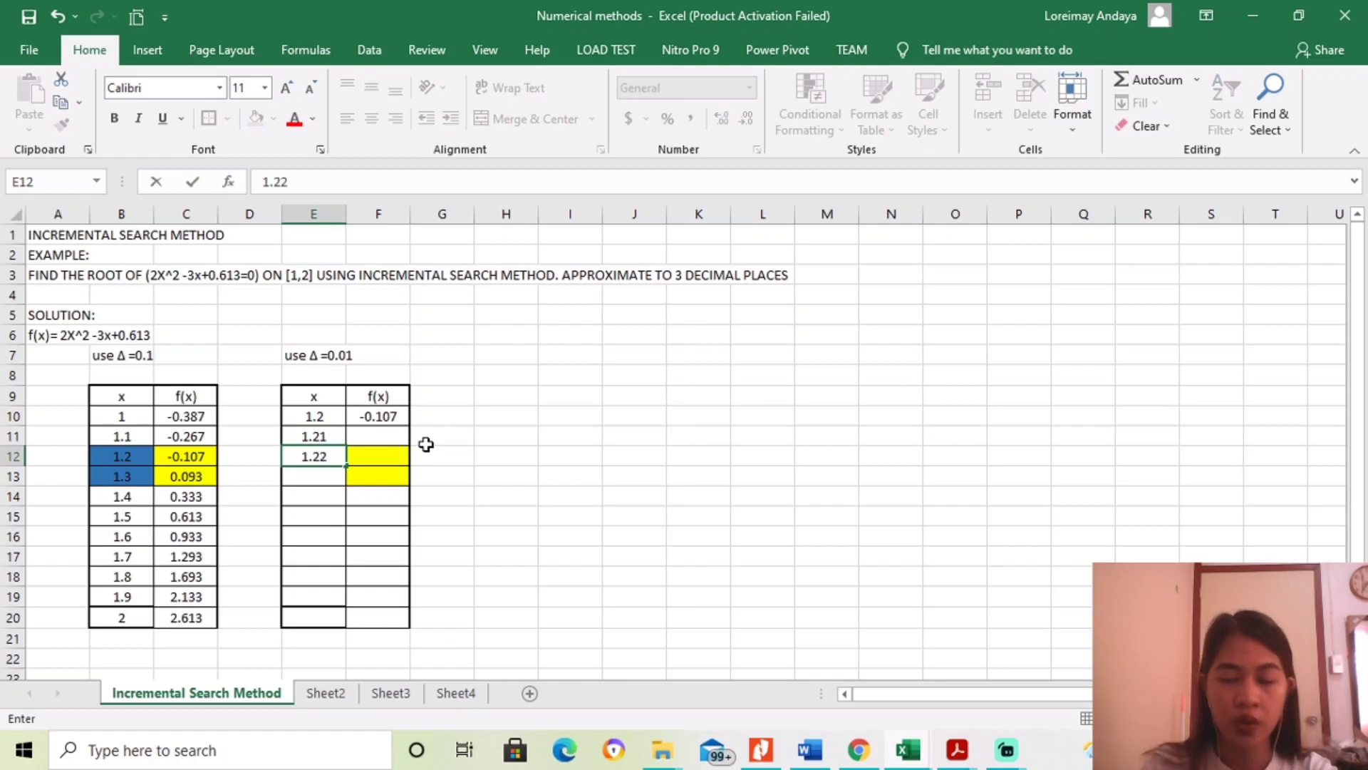
pyautogui.press('Return')
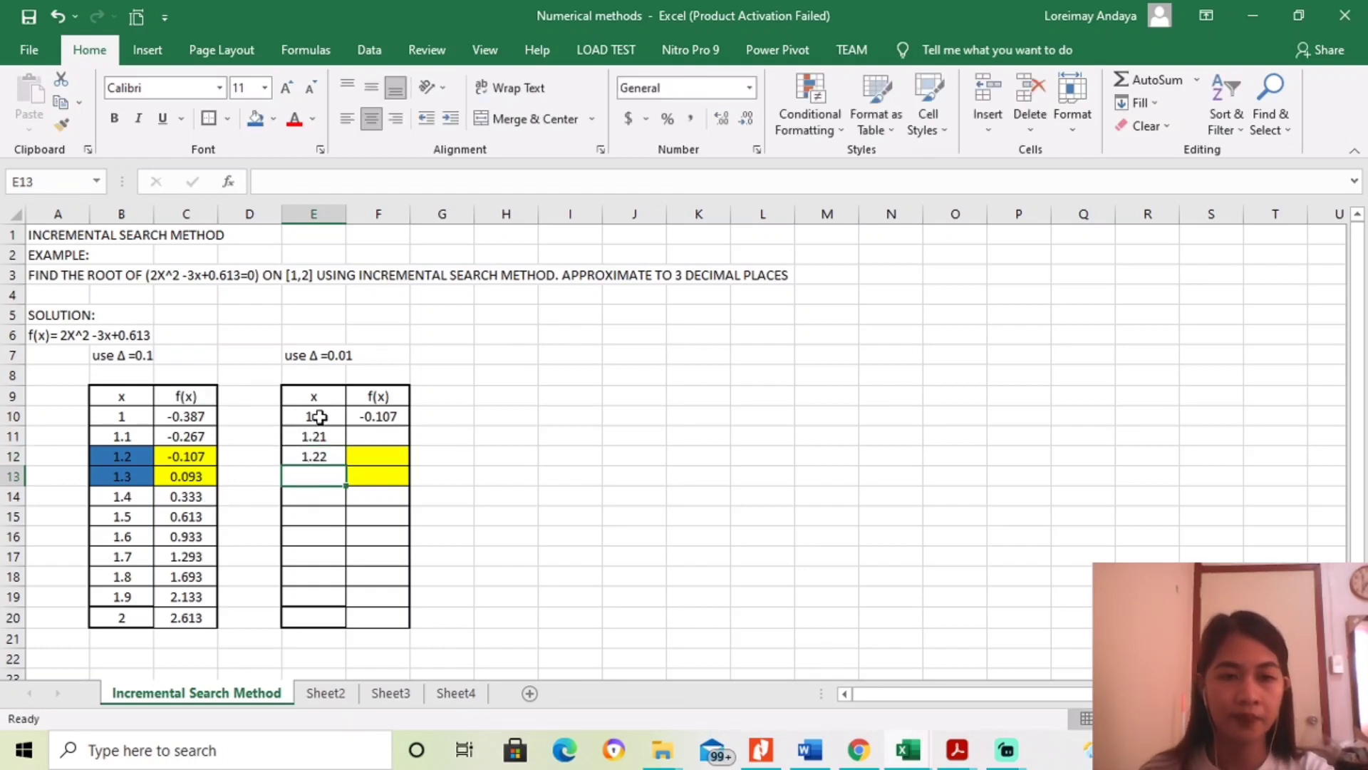
pyautogui.moveTo(319, 417); pyautogui.dragTo(321, 618)
pyautogui.click(376, 514)
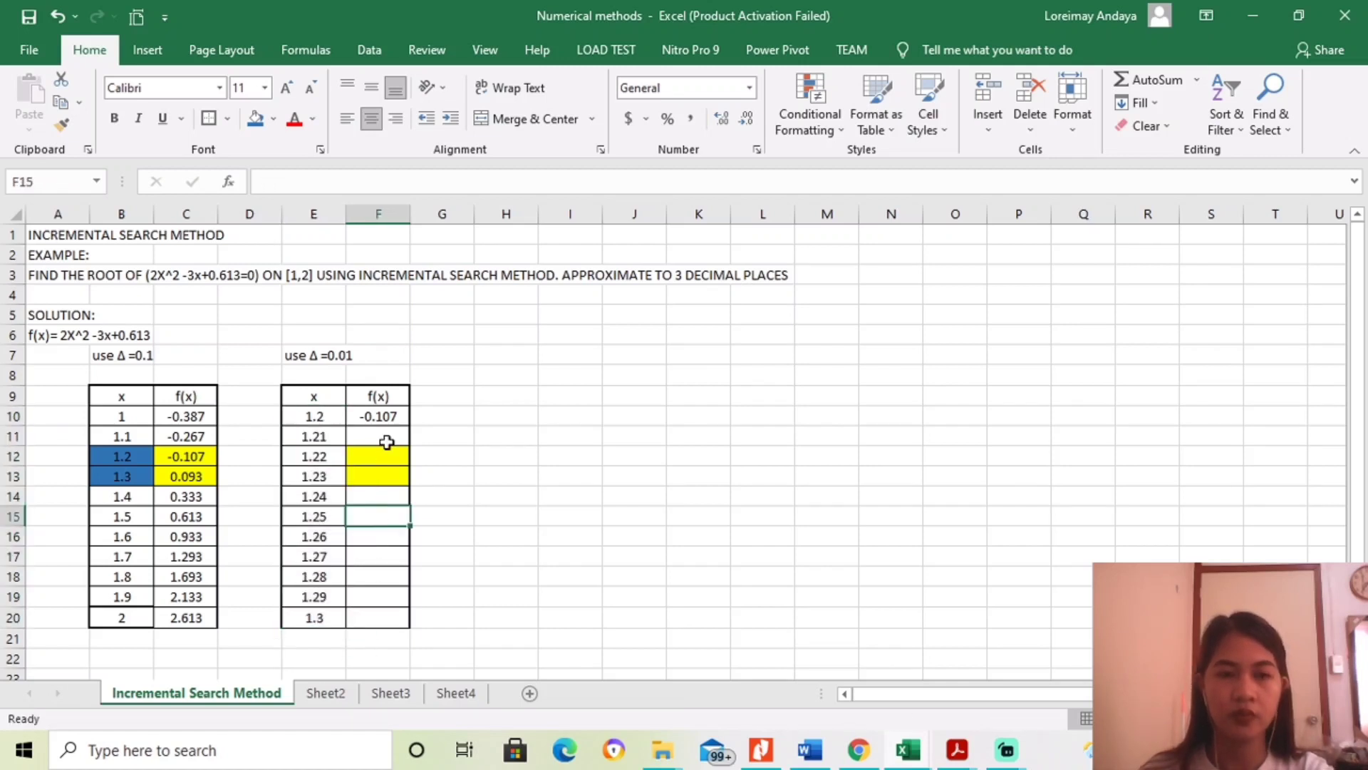
# Step: Check the F10 formula and remove the yellow fill from F12:F13
pyautogui.click(385, 418)
pyautogui.click(322, 422)
pyautogui.click(371, 418)
pyautogui.click(476, 180)
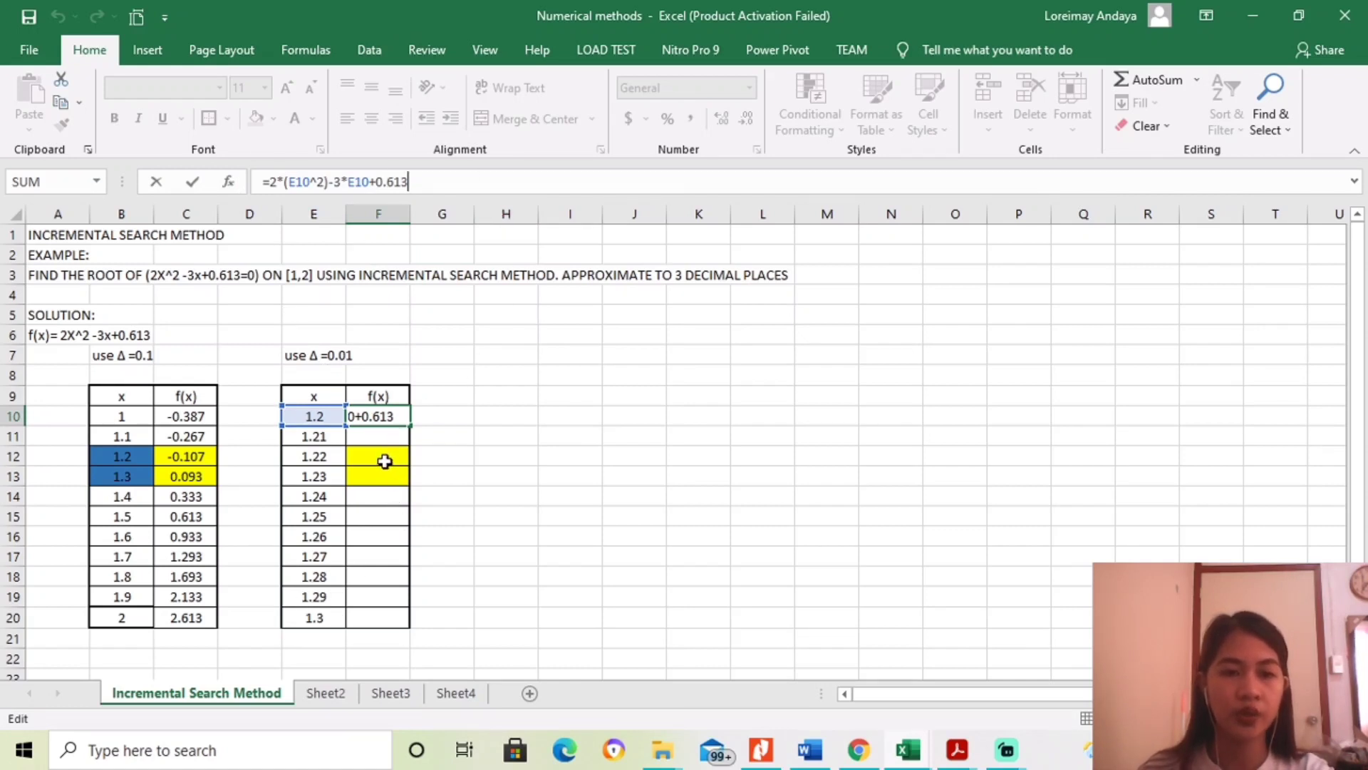
pyautogui.moveTo(384, 461); pyautogui.dragTo(385, 472)
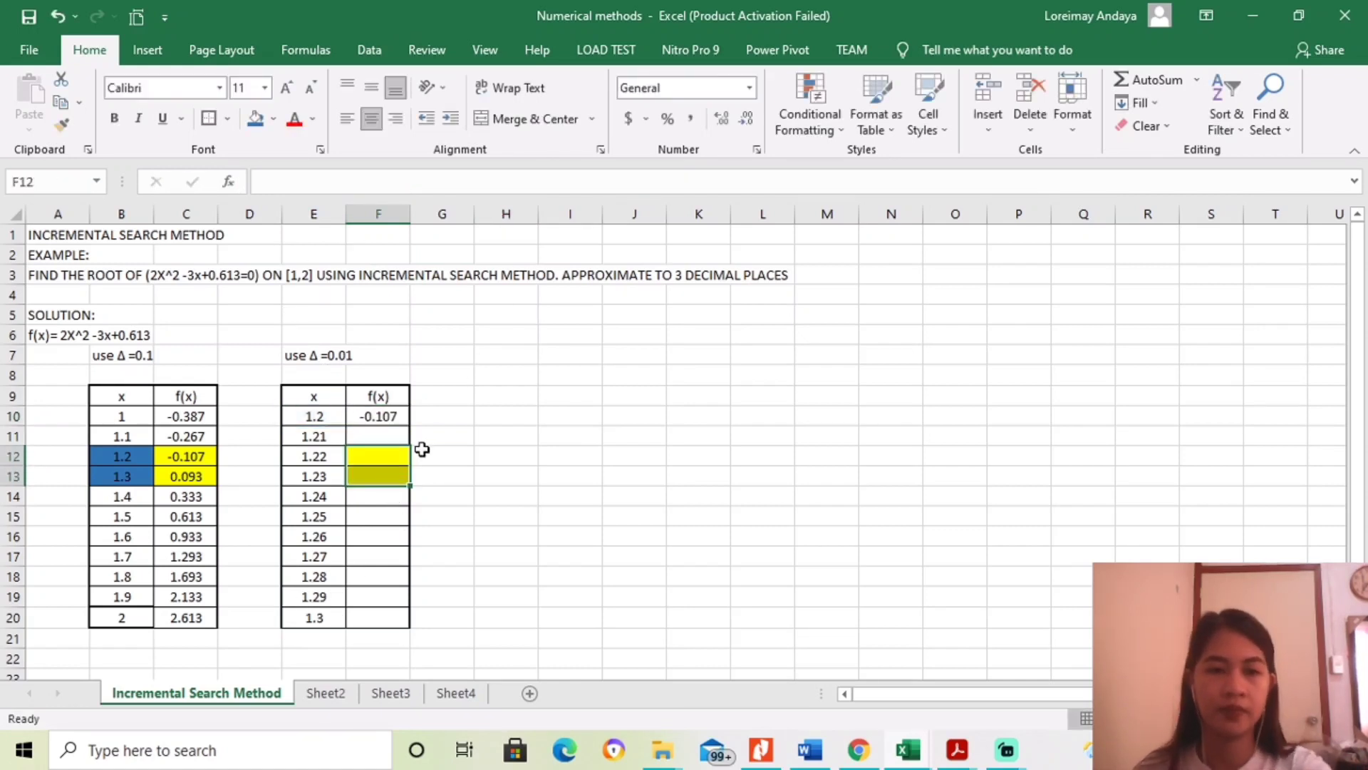
pyautogui.click(274, 119)
pyautogui.click(282, 294)
pyautogui.click(401, 416)
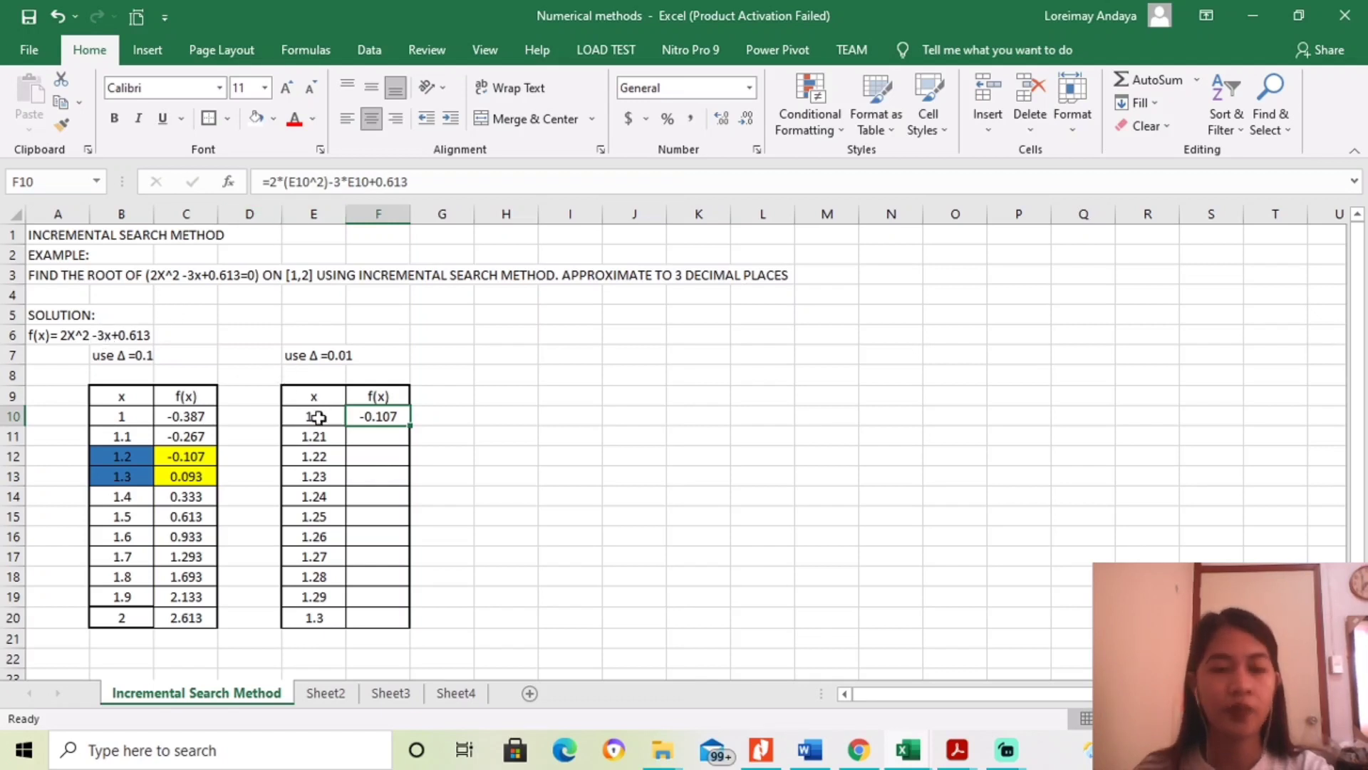
pyautogui.click(319, 418)
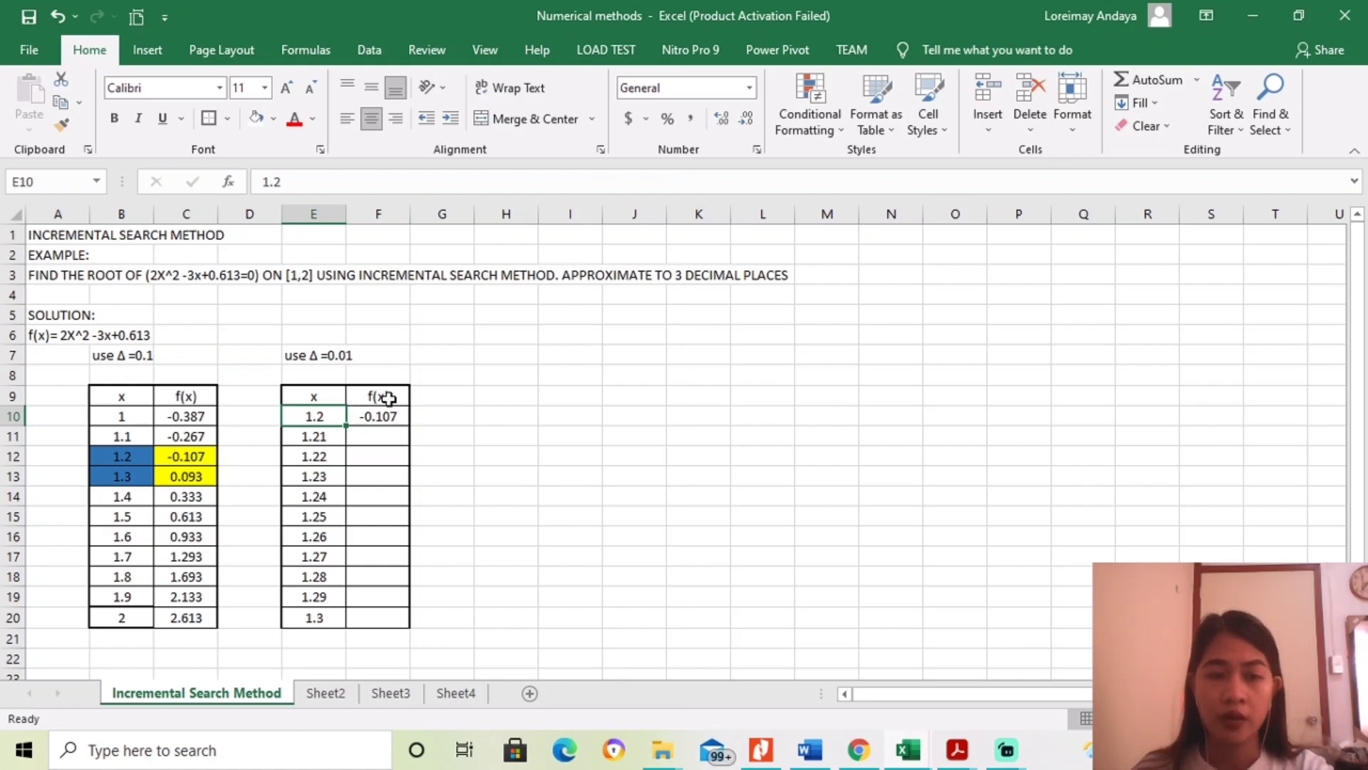
pyautogui.click(391, 416)
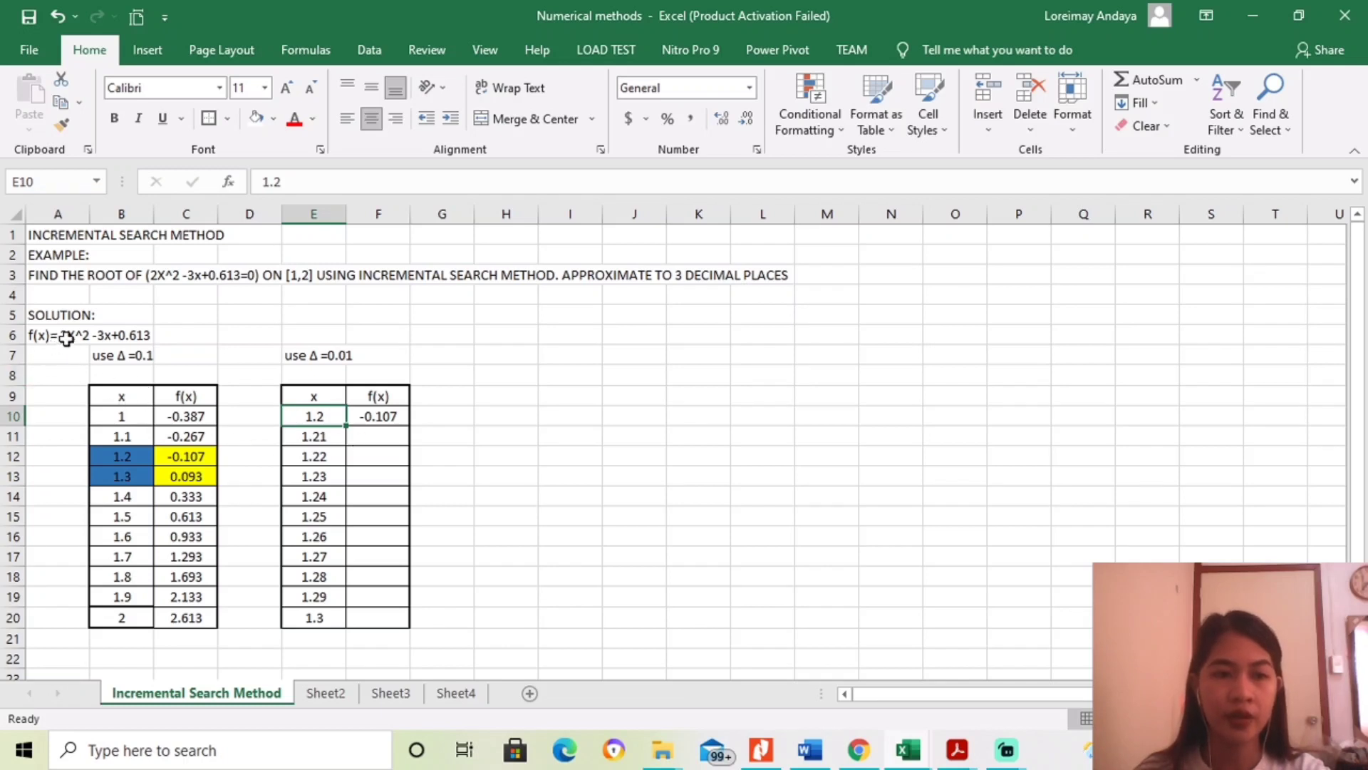
# Step: Shade the function definition in A6:B6 orange
pyautogui.click(41, 334)
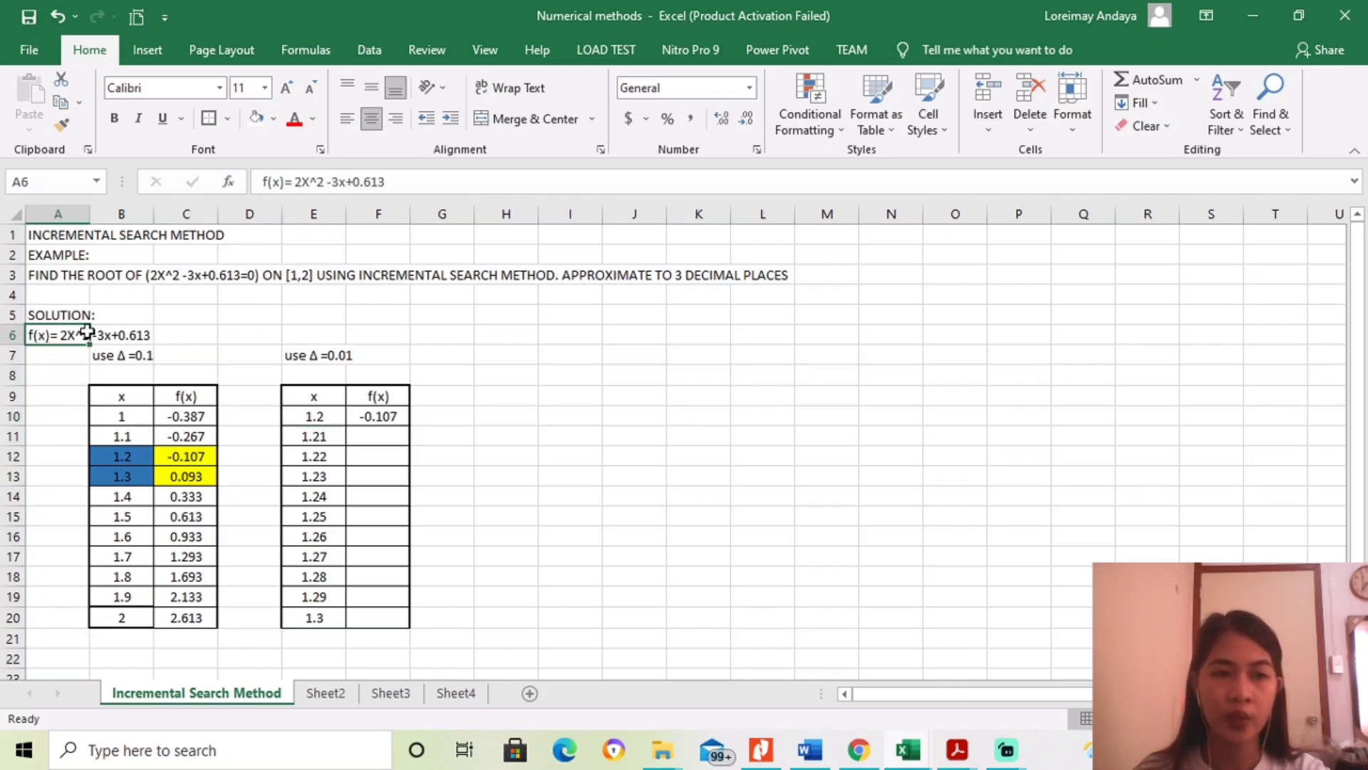
pyautogui.moveTo(108, 332)
pyautogui.mouseDown()
pyautogui.moveTo(146, 331)
pyautogui.moveTo(132, 333)
pyautogui.mouseUp()
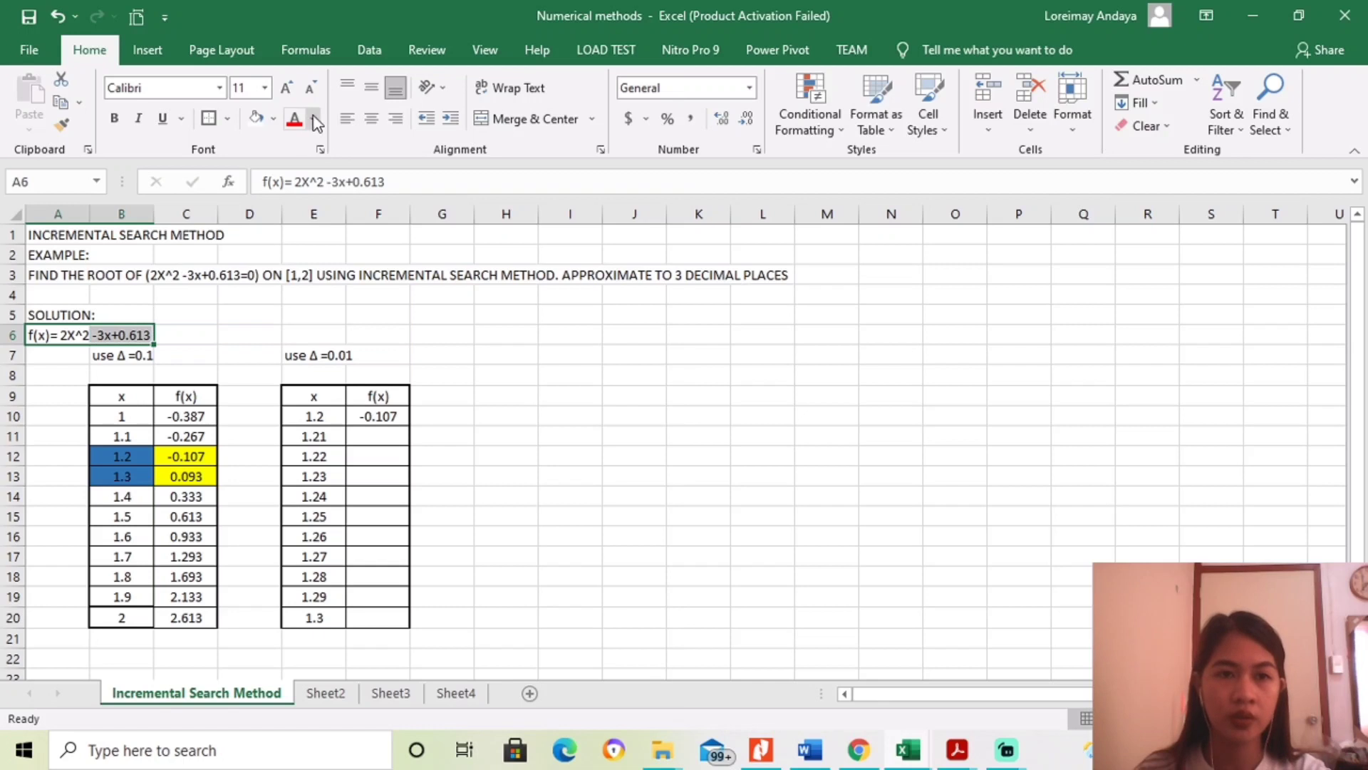
pyautogui.click(275, 120)
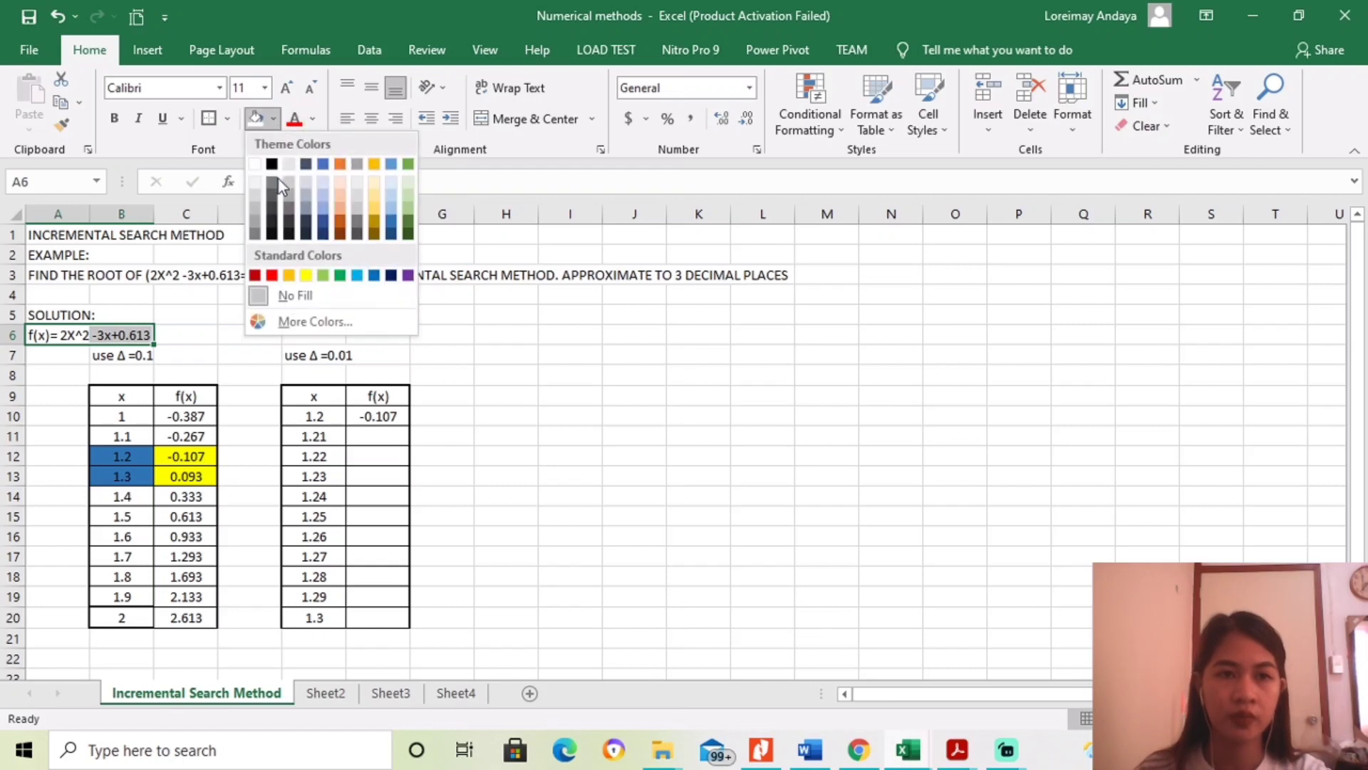
pyautogui.click(288, 276)
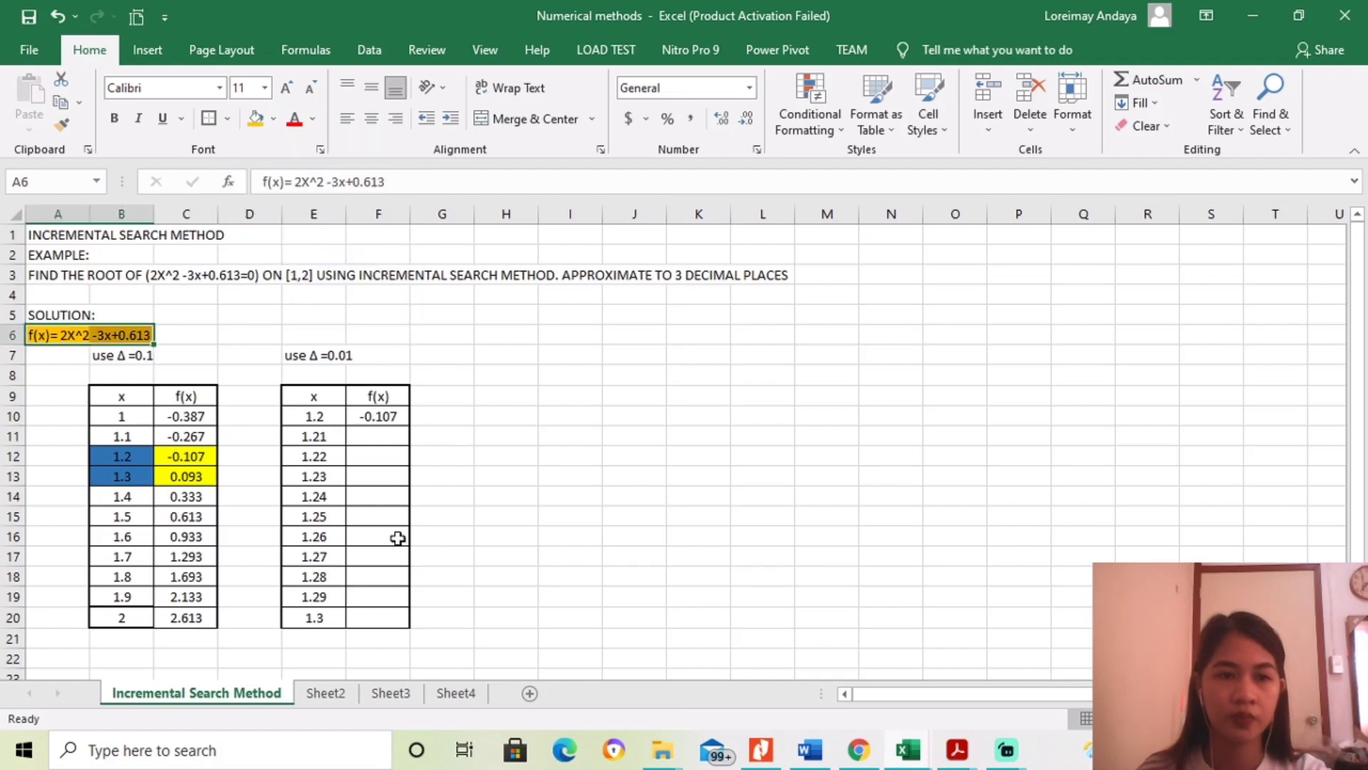
pyautogui.click(382, 497)
pyautogui.click(351, 421)
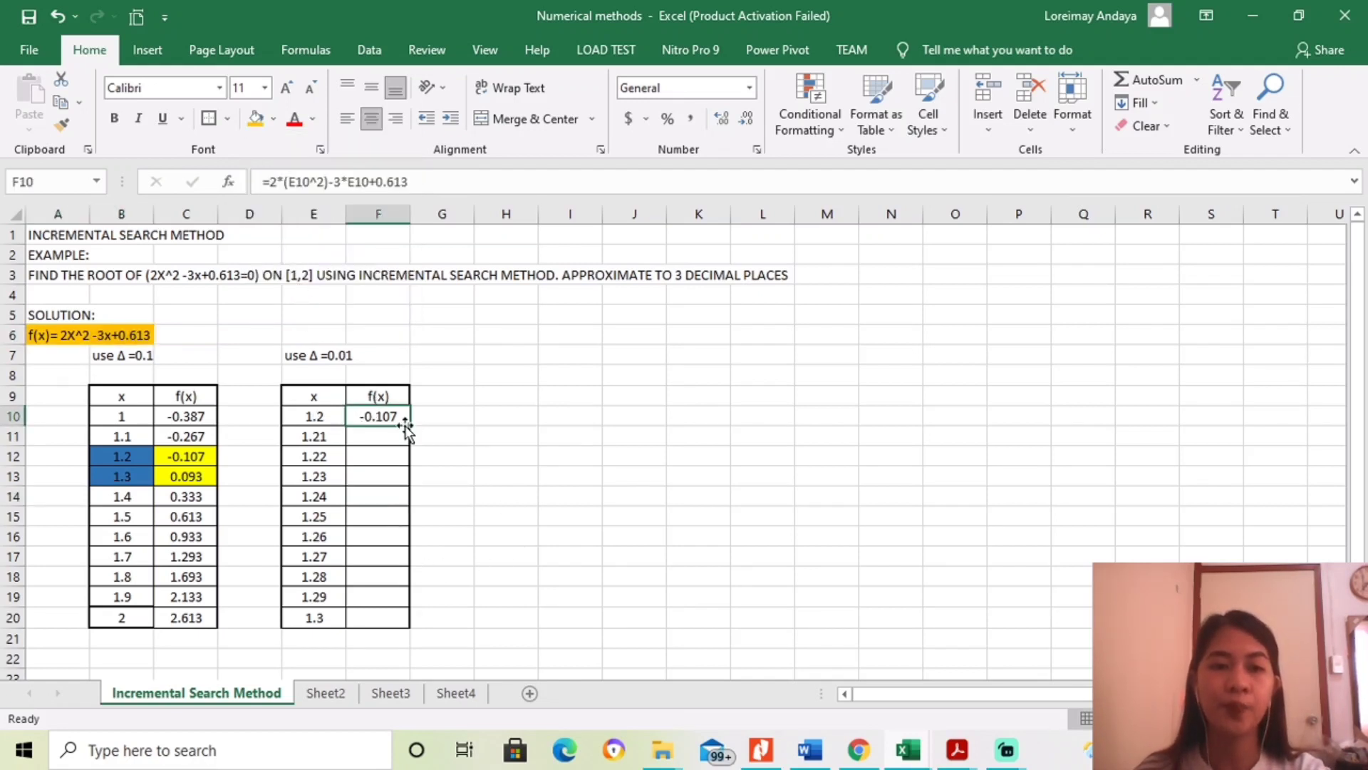
# Step: Copy the F10 formula down to F20 and shade -0.012 and 0.0082 yellow
pyautogui.moveTo(408, 426); pyautogui.dragTo(392, 619)
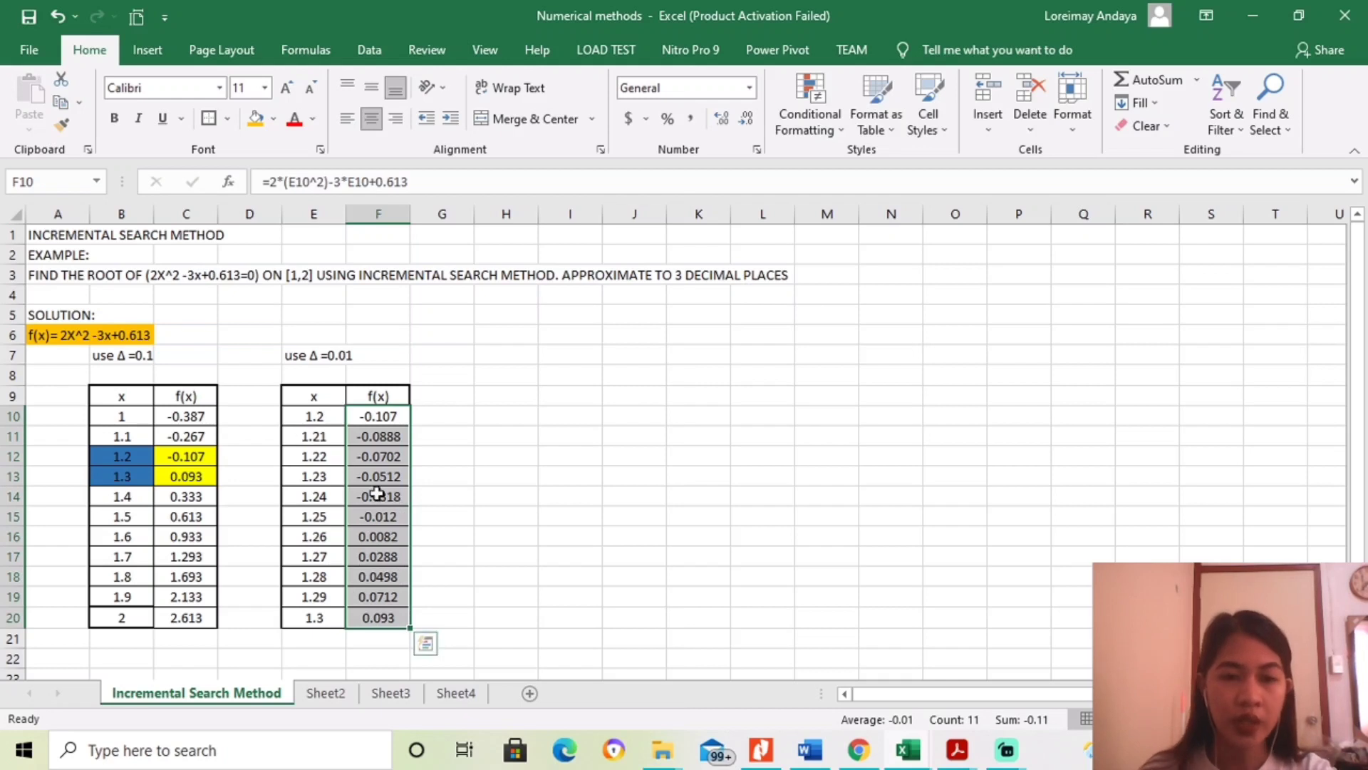
pyautogui.click(438, 496)
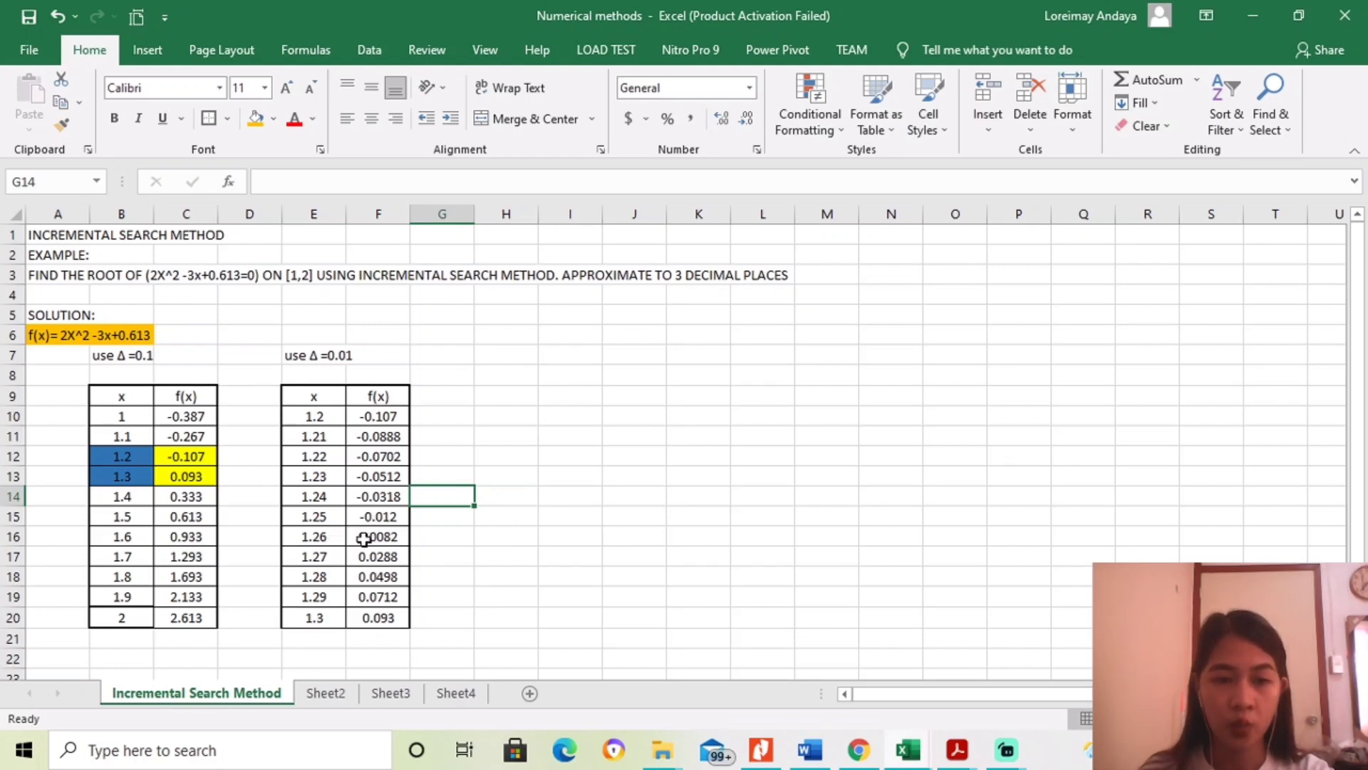
pyautogui.moveTo(373, 516); pyautogui.dragTo(378, 538)
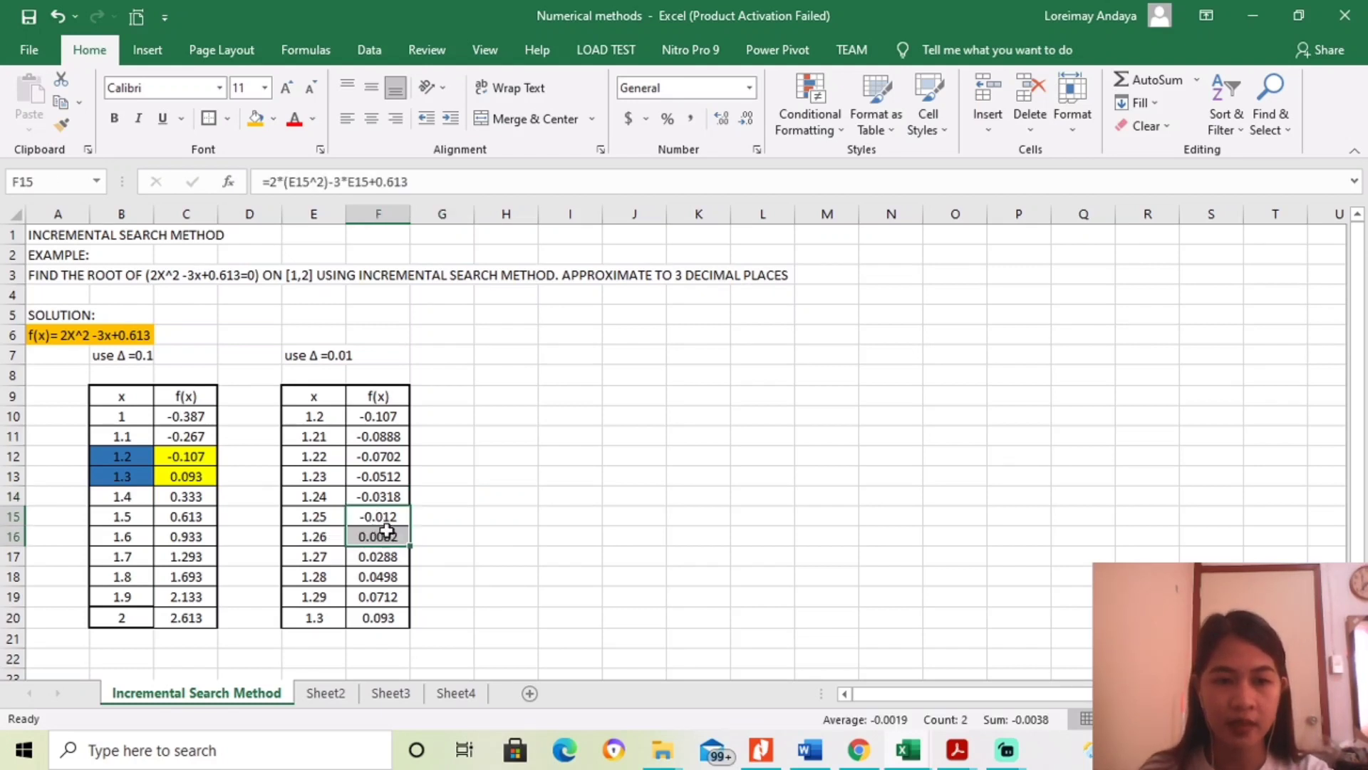
pyautogui.click(275, 125)
pyautogui.click(309, 272)
pyautogui.click(456, 476)
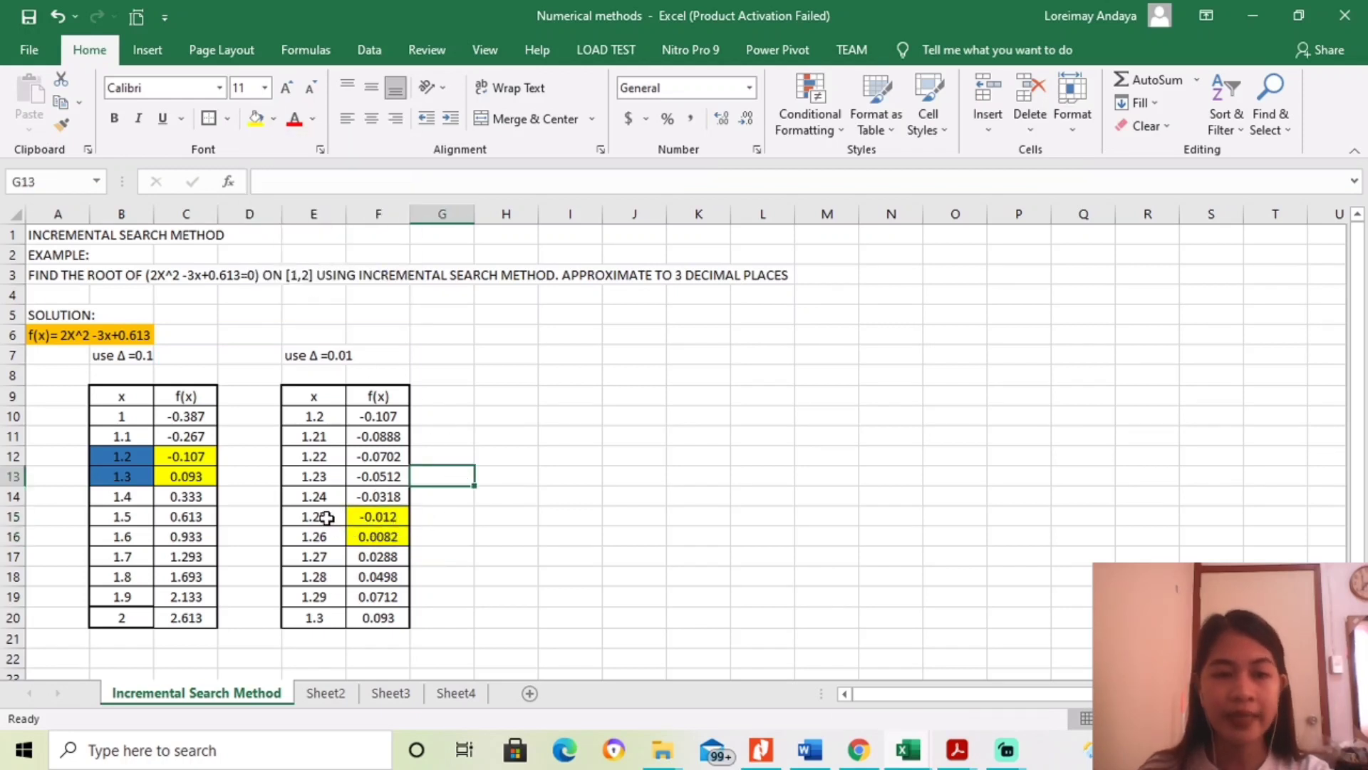
# Step: Shade x values 1.25 and 1.26 blue
pyautogui.moveTo(327, 517); pyautogui.dragTo(328, 538)
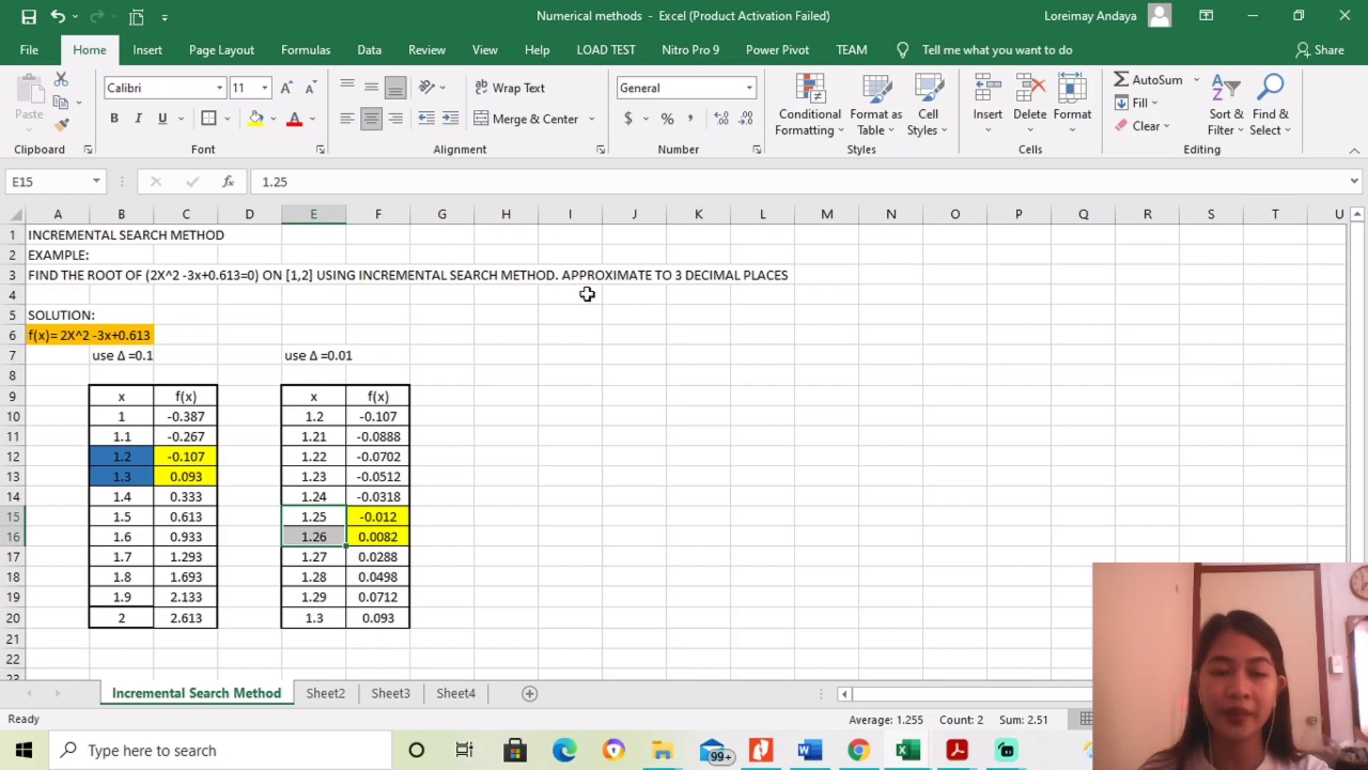
pyautogui.click(275, 119)
pyautogui.click(327, 212)
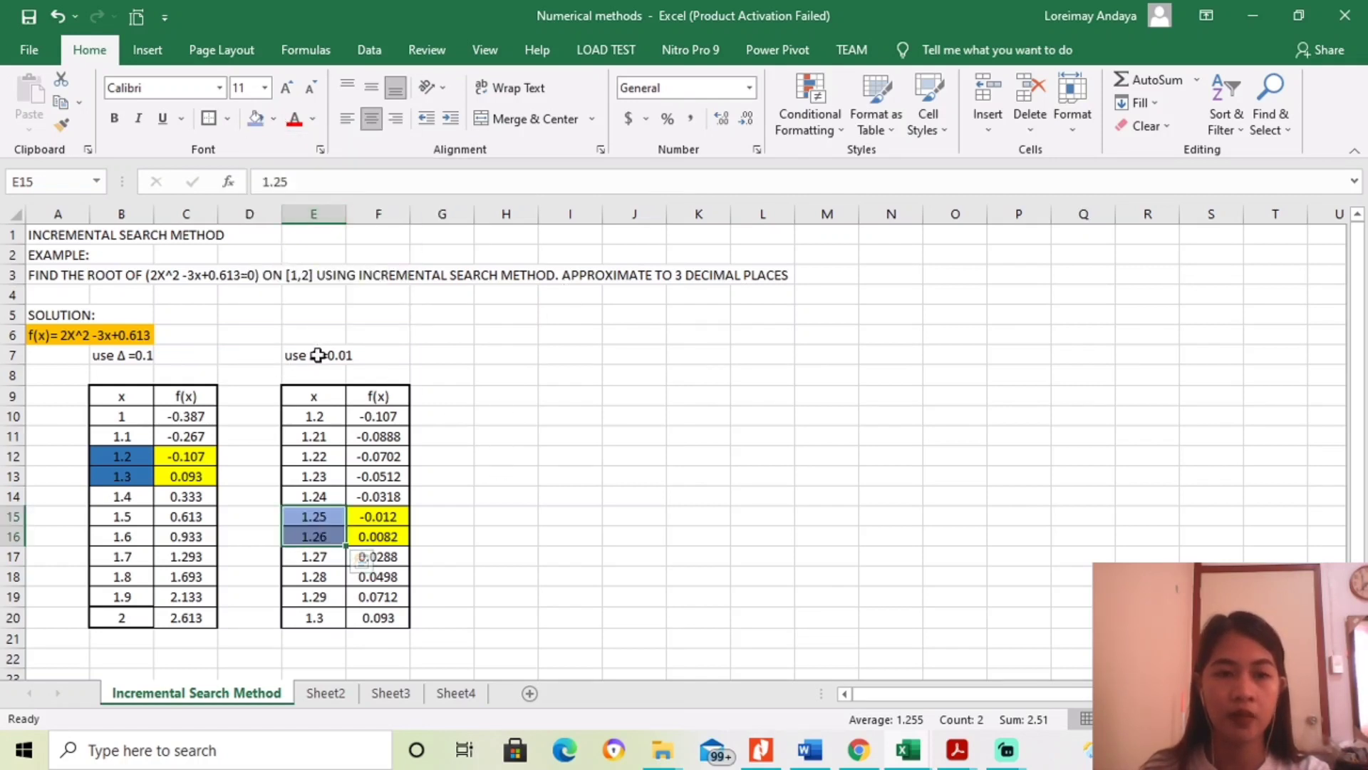
# Step: Copy the whole Δ=0.01 table with its heading to H7
pyautogui.moveTo(304, 355); pyautogui.dragTo(375, 619)
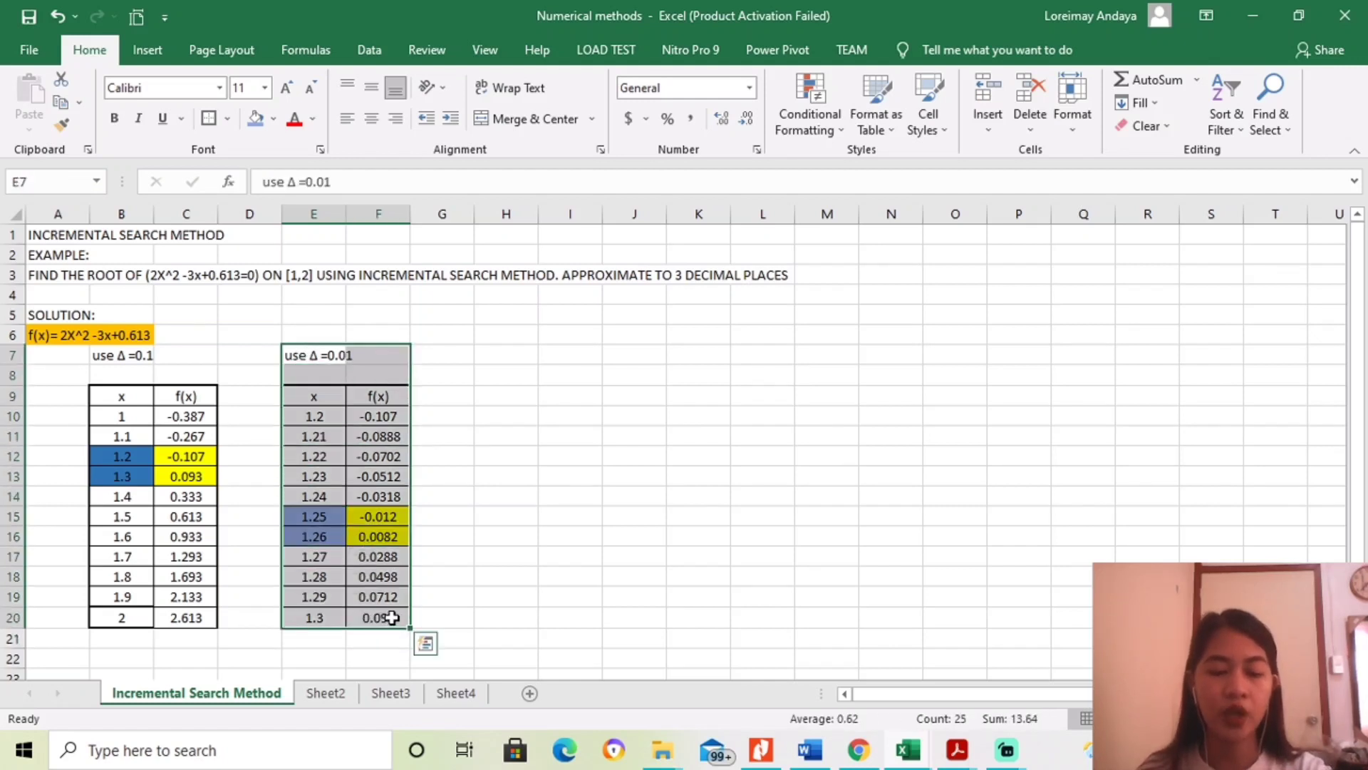
pyautogui.hotkey('ctrl', 'c')
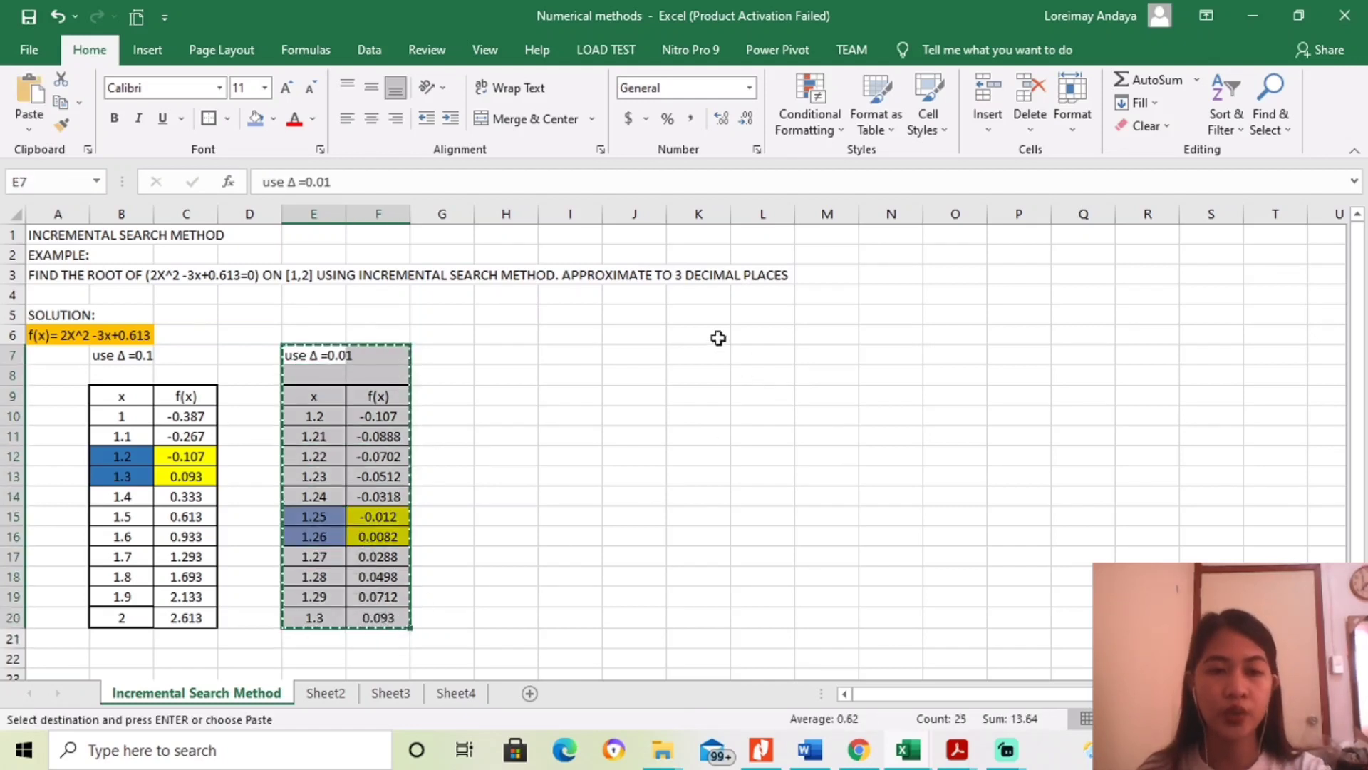
pyautogui.click(527, 353)
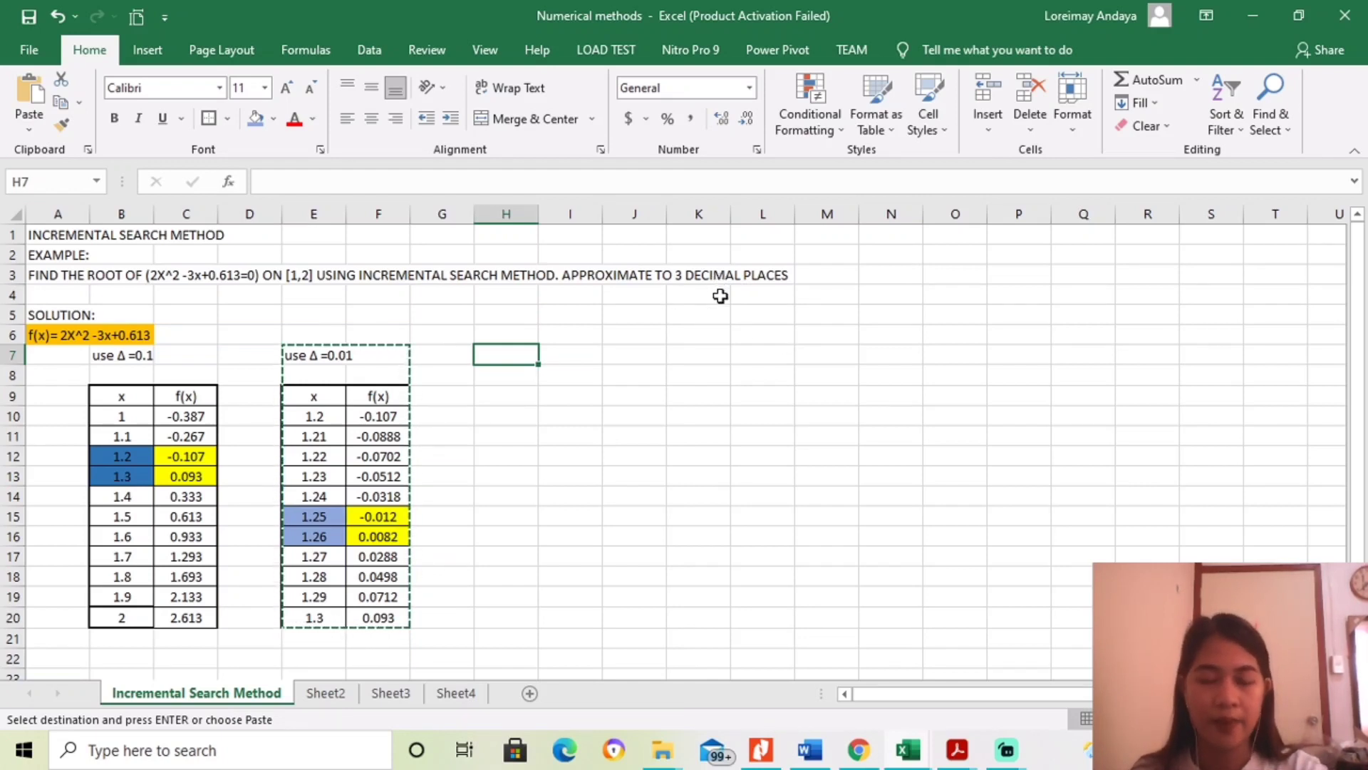
pyautogui.hotkey('ctrl', 'v')
pyautogui.click(503, 416)
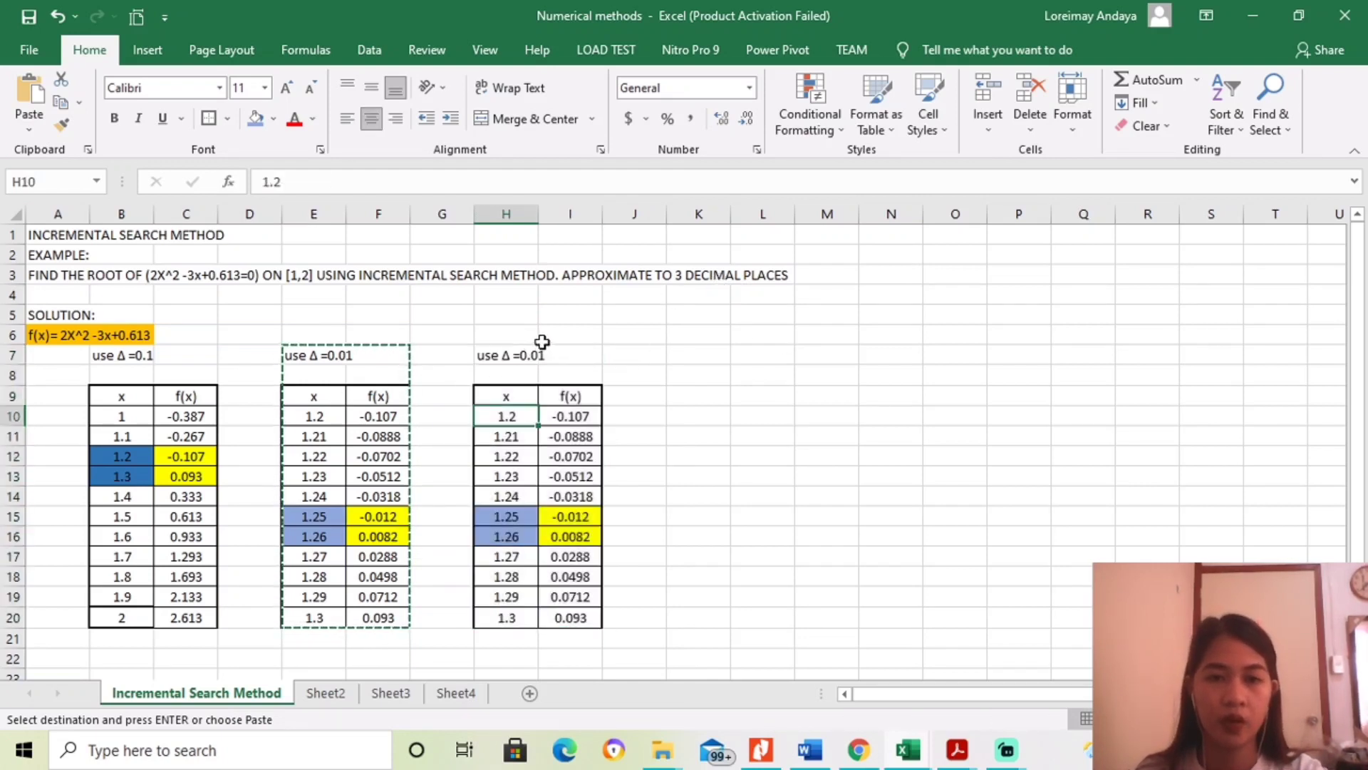
# Step: Change the copied heading in H7 to use Δ =0.001
pyautogui.click(539, 357)
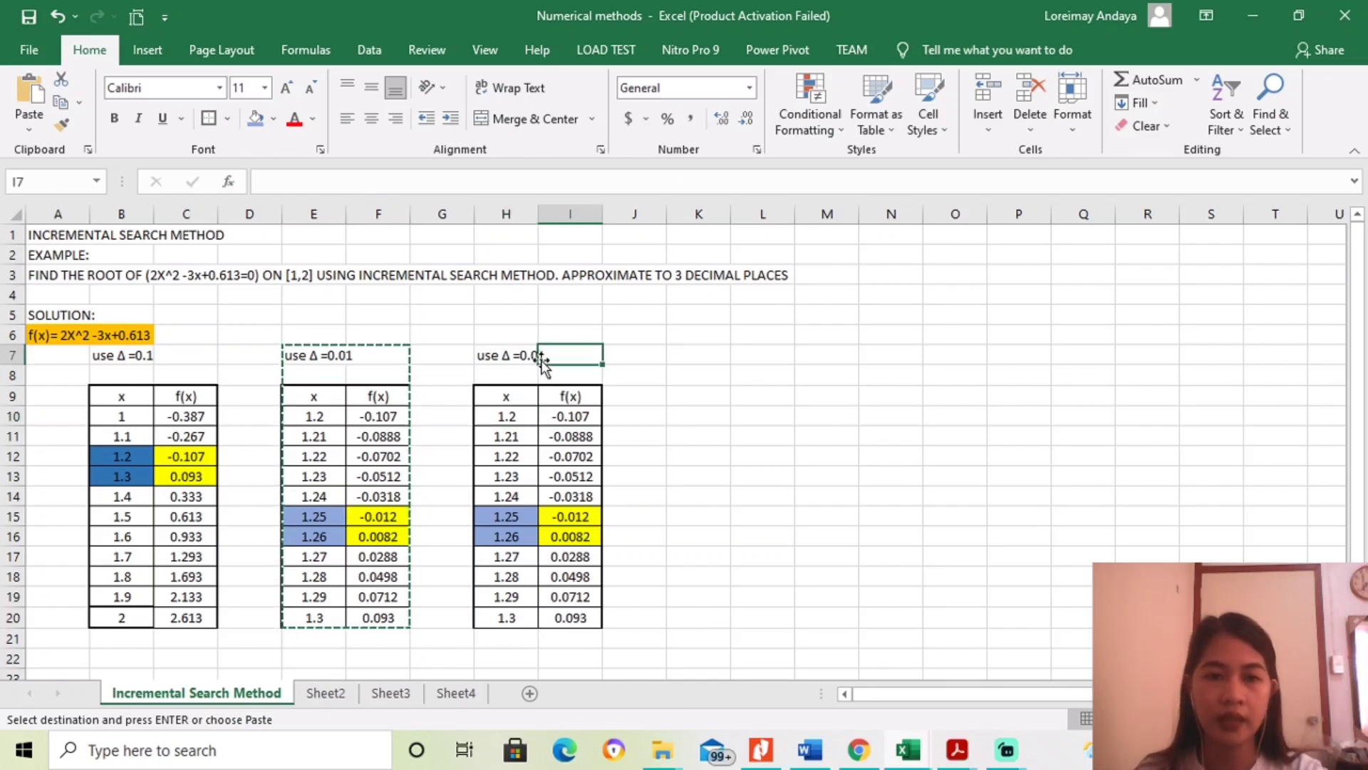
pyautogui.click(513, 355)
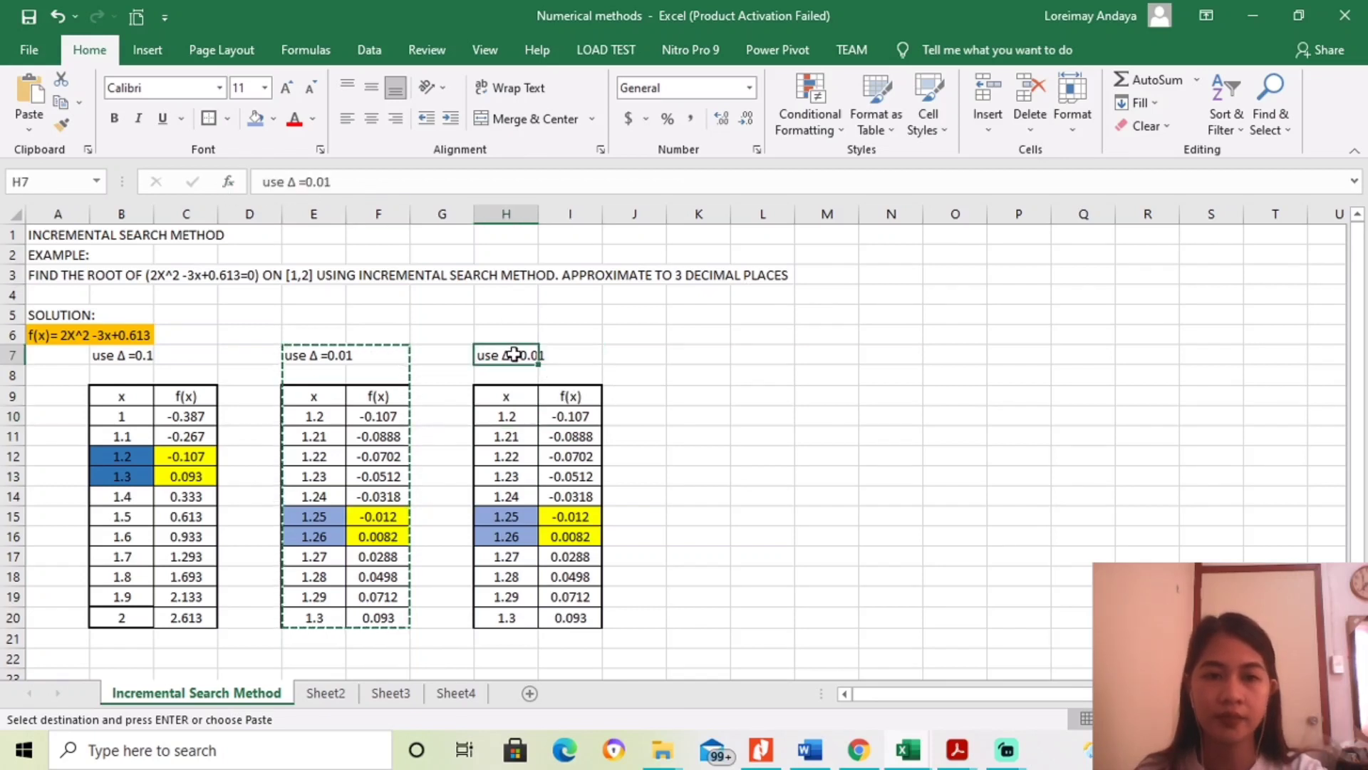
pyautogui.click(325, 181)
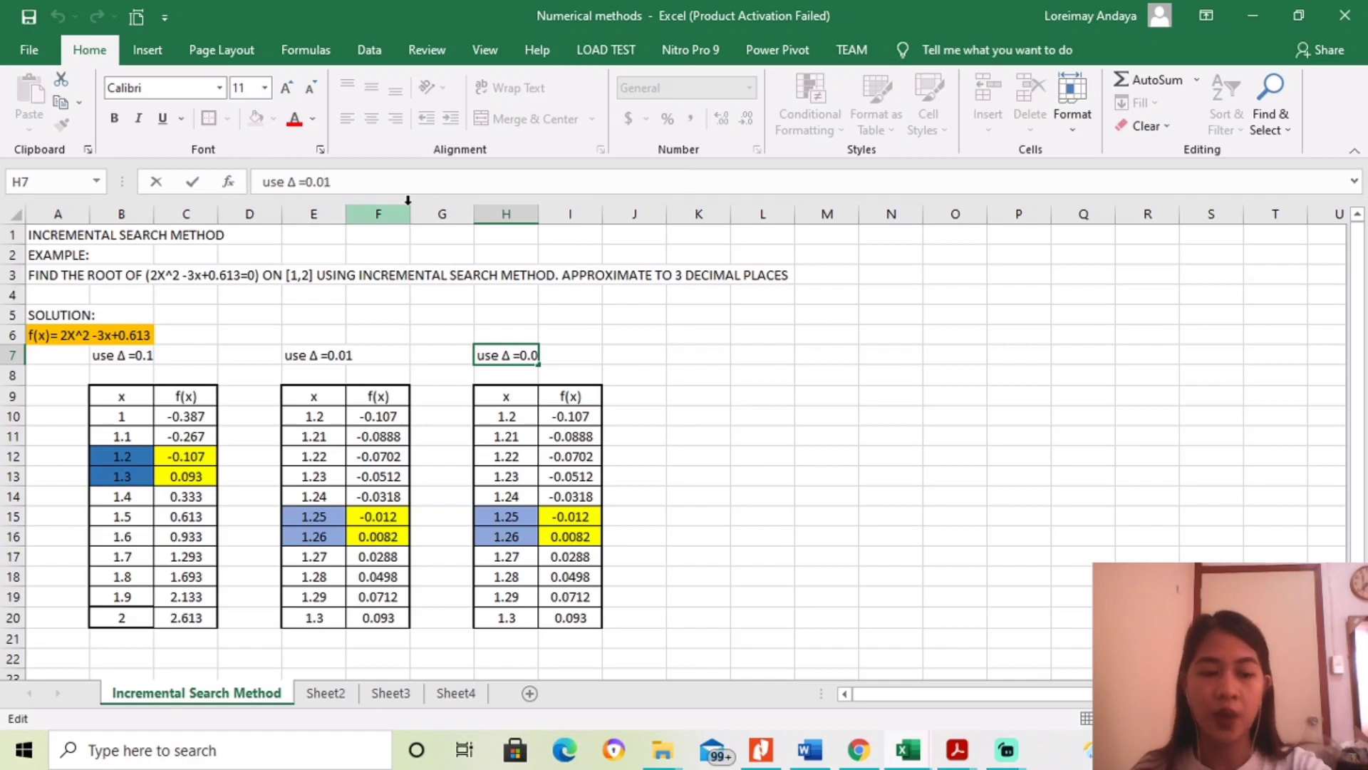
pyautogui.write('0')
pyautogui.press('Return')
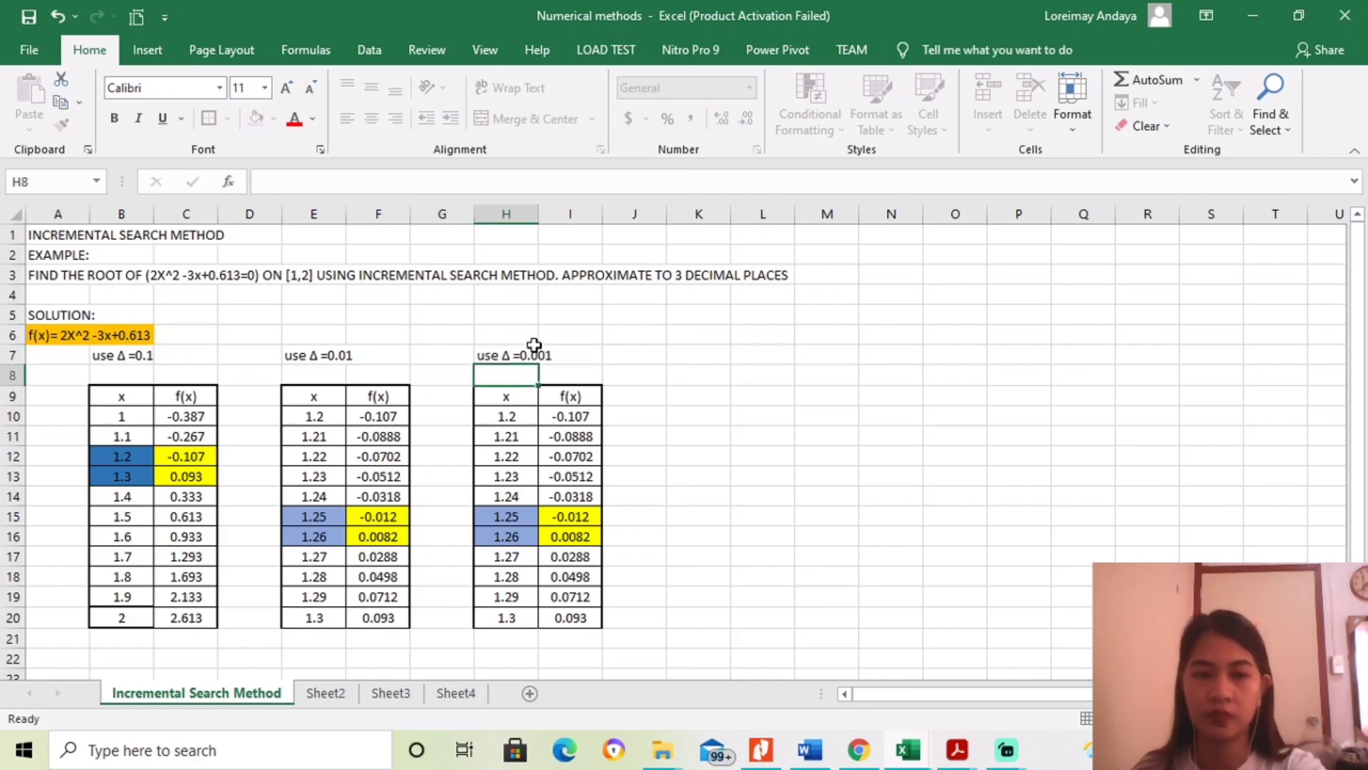
pyautogui.click(525, 355)
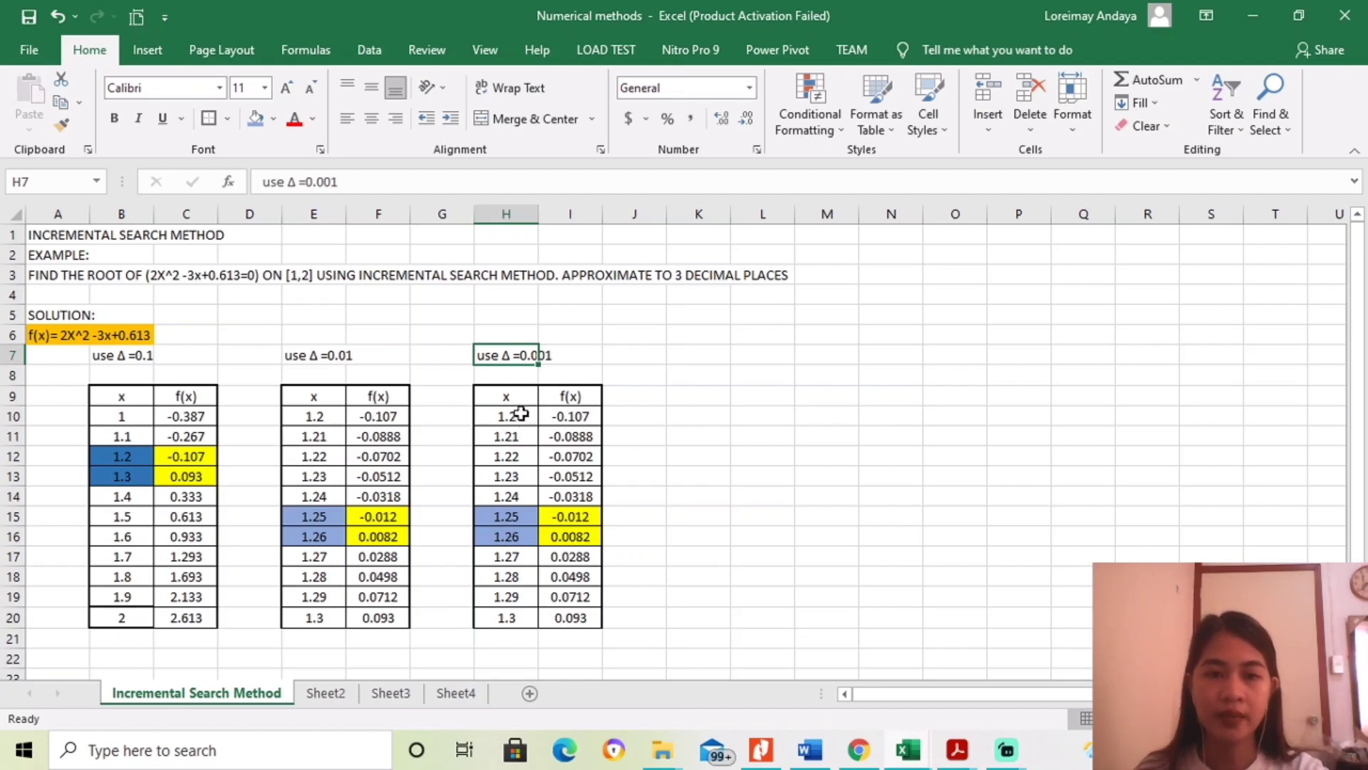
# Step: Clear x cells H10:H20 and fill them white, then clear f(x) cells I11:I20
pyautogui.moveTo(522, 415); pyautogui.dragTo(562, 617)
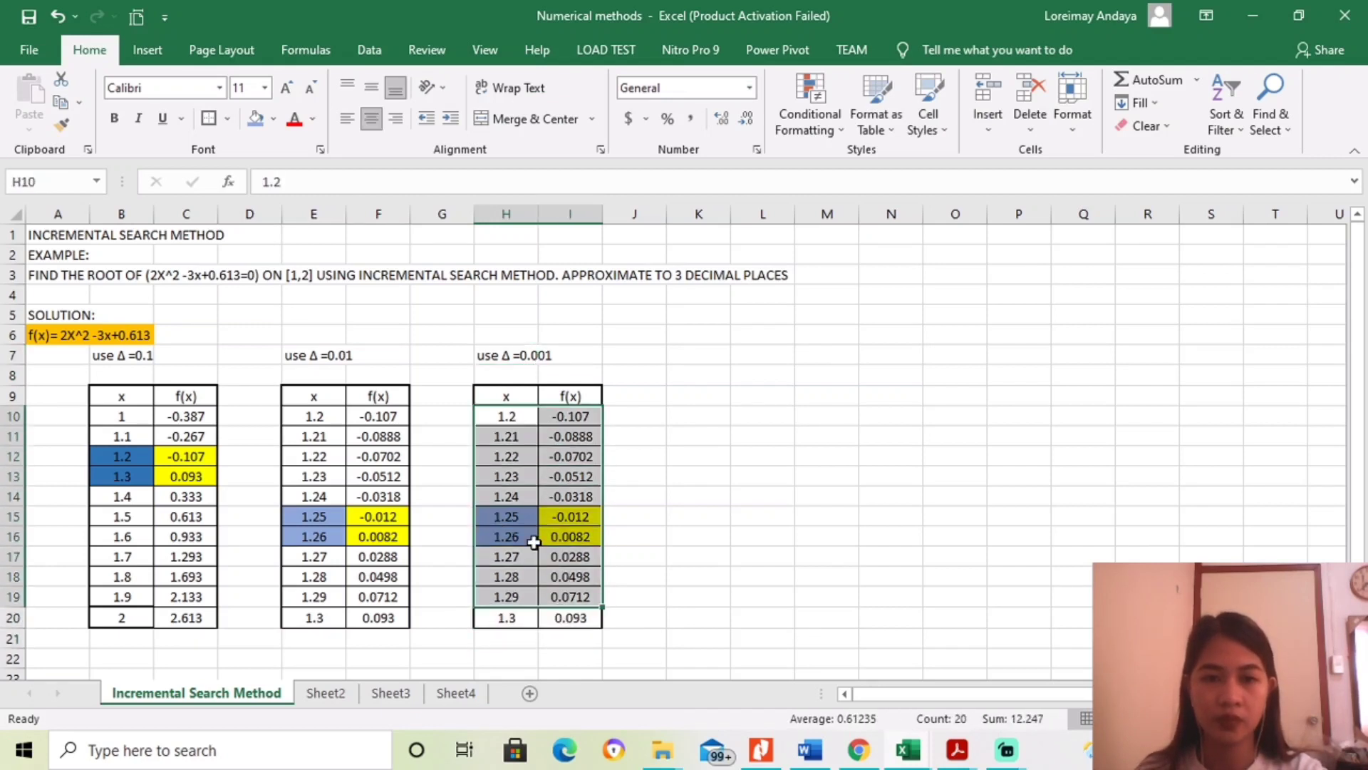
pyautogui.click(506, 535)
pyautogui.moveTo(502, 408); pyautogui.dragTo(502, 611)
pyautogui.press('Delete')
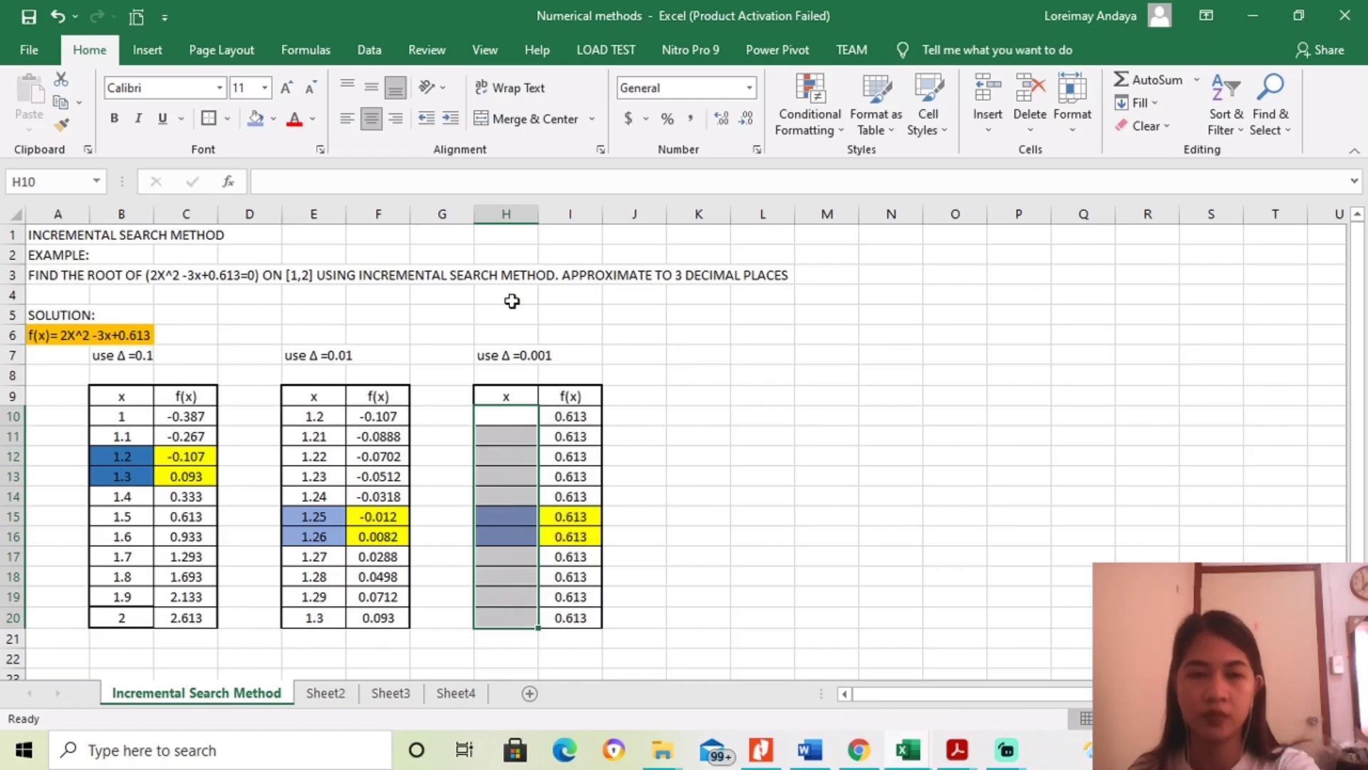
pyautogui.click(274, 118)
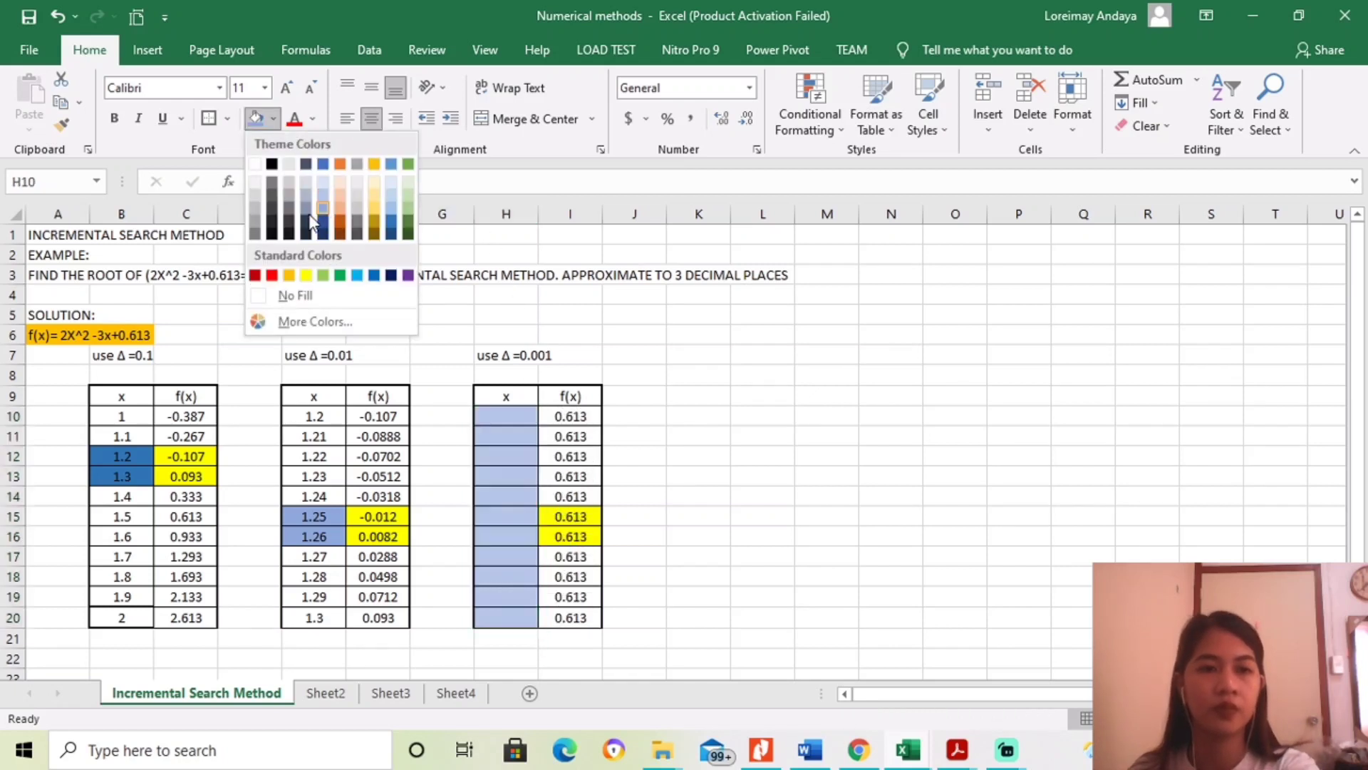
pyautogui.click(255, 164)
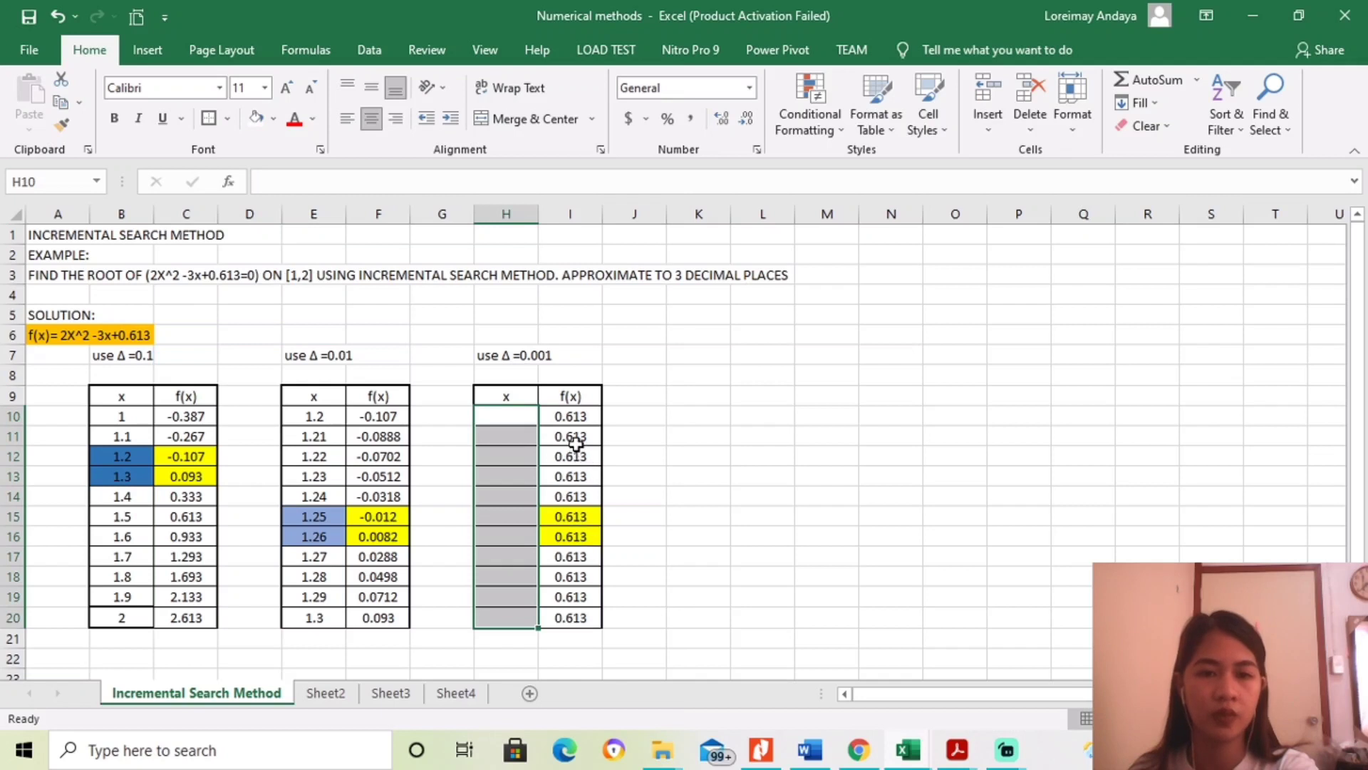
pyautogui.moveTo(574, 436); pyautogui.dragTo(573, 614)
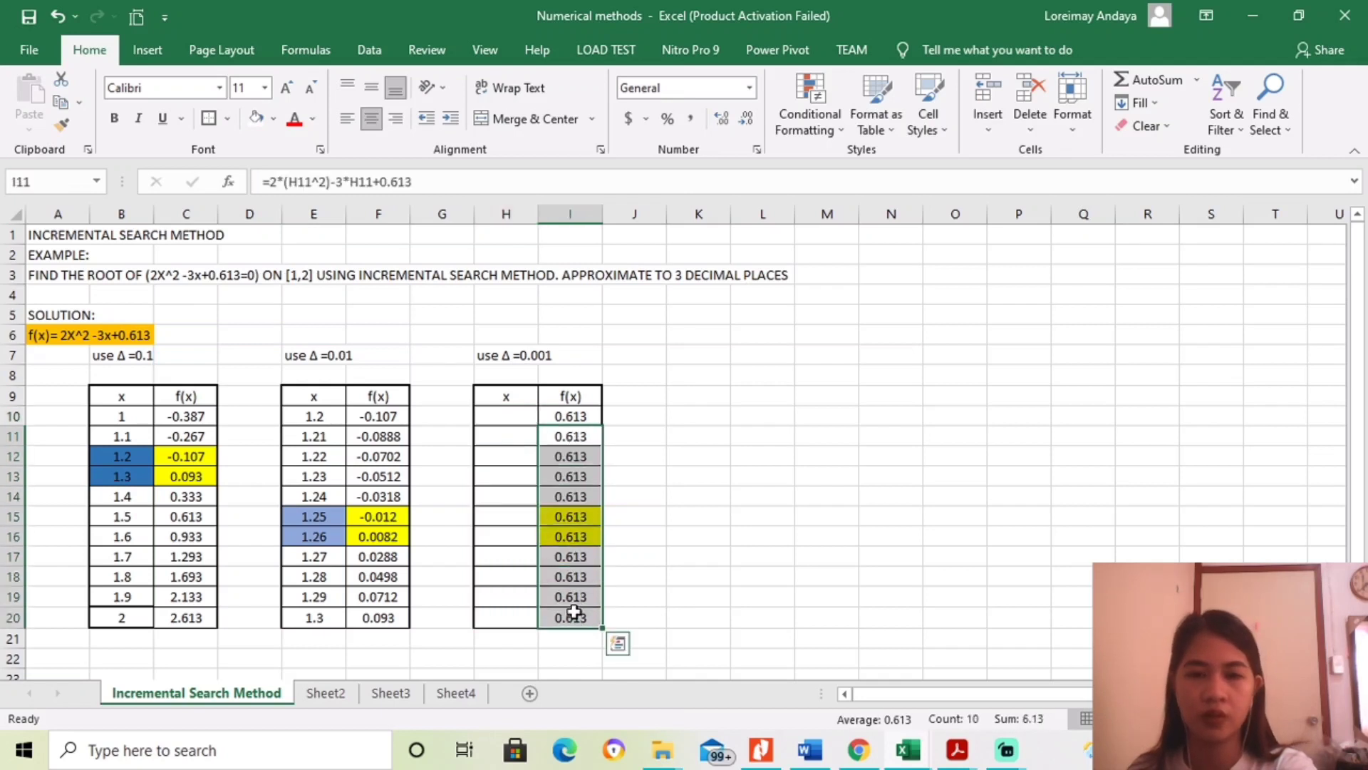
pyautogui.press('Delete')
# Step: Clear the yellow fill from I15:I16 and enter 1.25 as the first x value in H10
pyautogui.moveTo(575, 518); pyautogui.dragTo(574, 536)
pyautogui.click(263, 117)
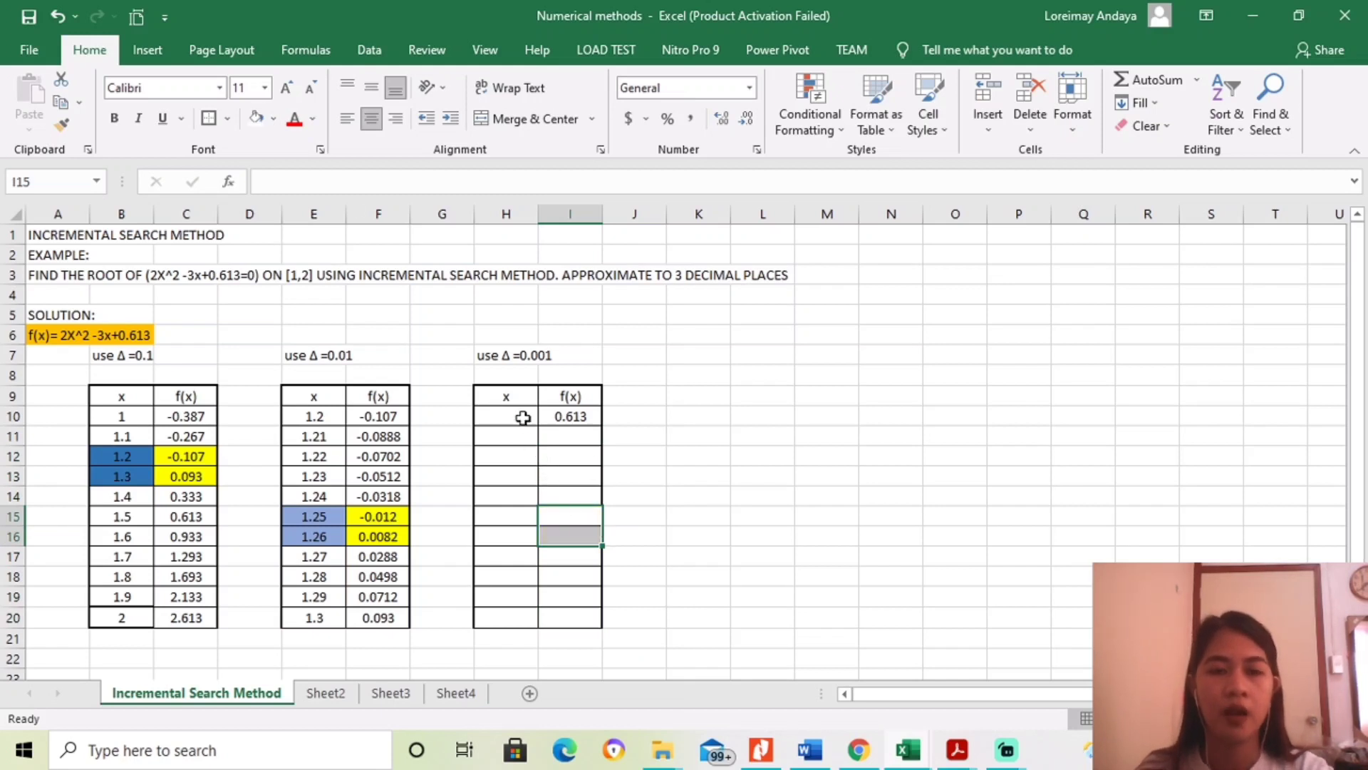
pyautogui.click(519, 413)
pyautogui.write('1.25')
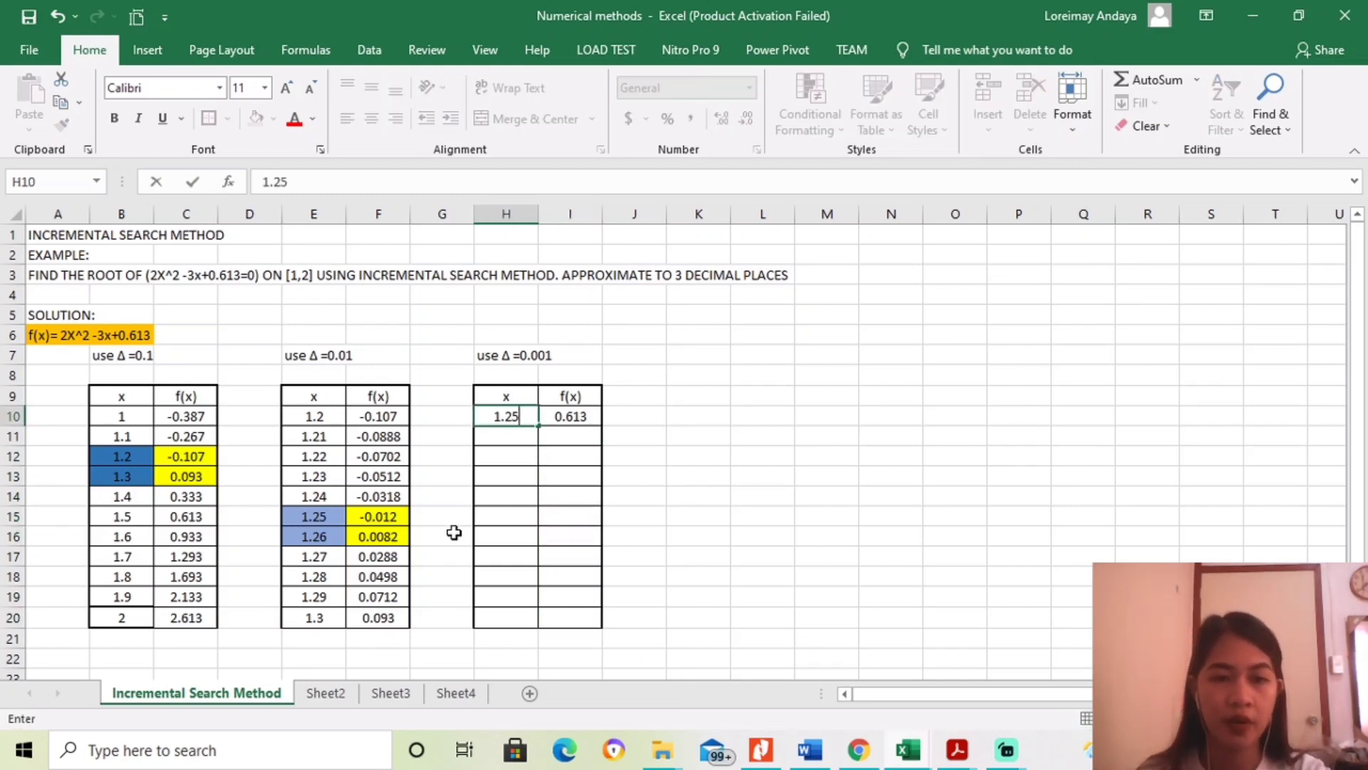
pyautogui.press('Return')
# Step: Enter 1.251 and 1.252 below it, then extend the x series down to 1.26 in H20
pyautogui.write('1.')
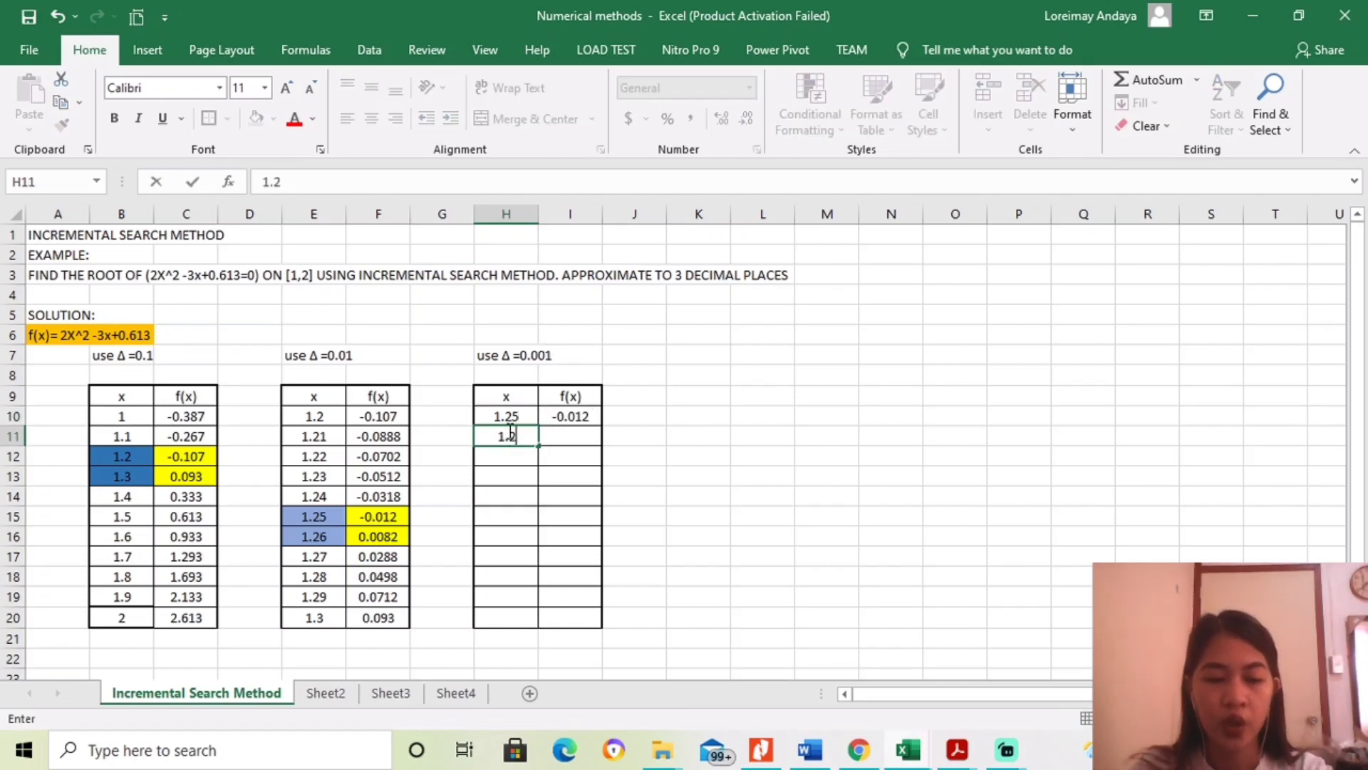
pyautogui.write('251')
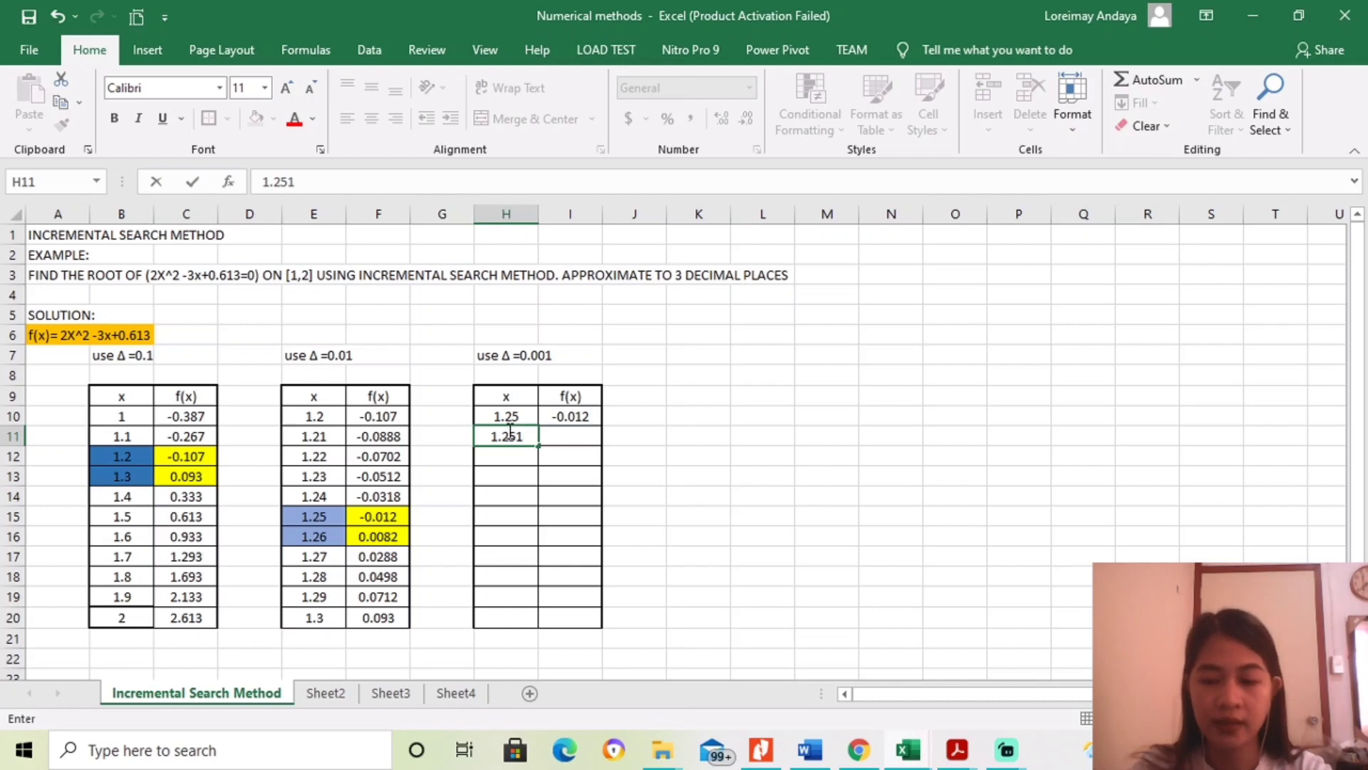
pyautogui.press('Return')
pyautogui.write('1.')
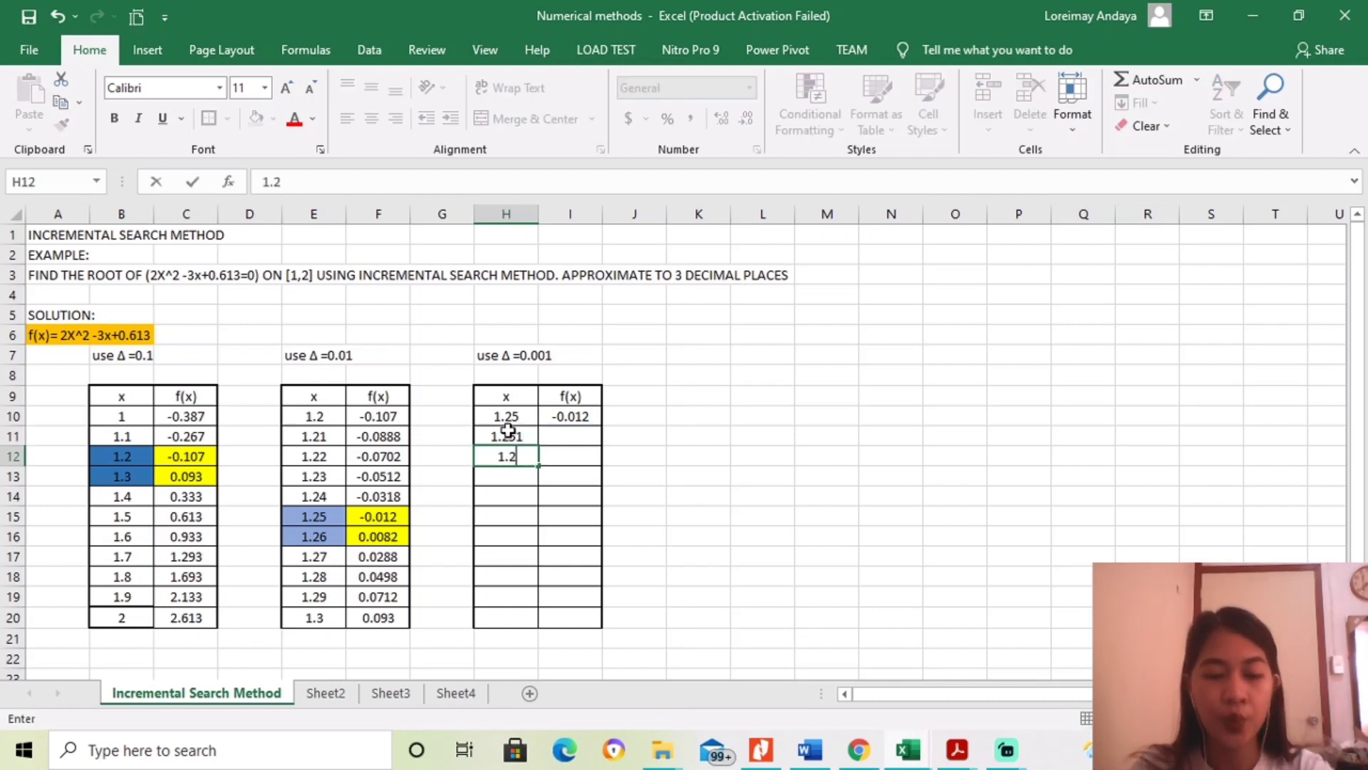
pyautogui.write('252')
pyautogui.press('Return')
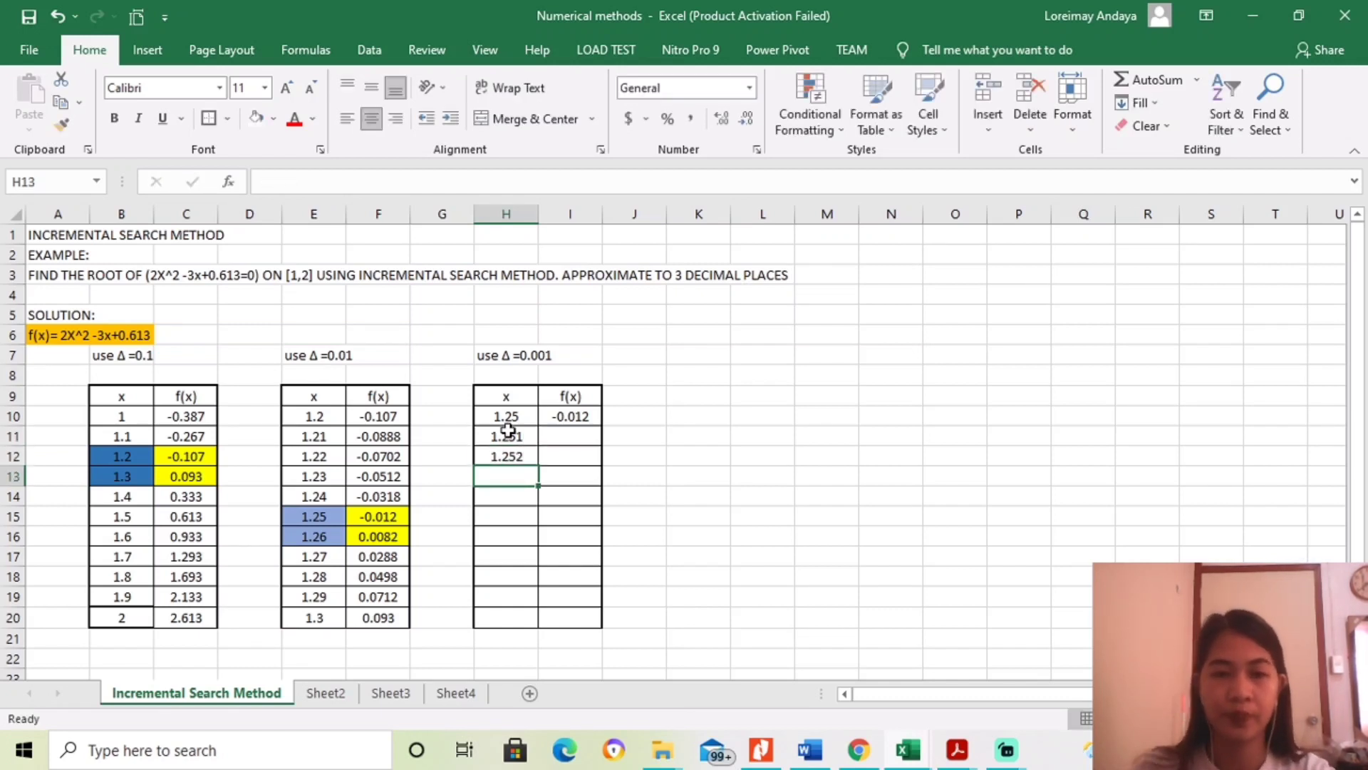
pyautogui.click(504, 420)
pyautogui.moveTo(506, 426); pyautogui.dragTo(522, 623)
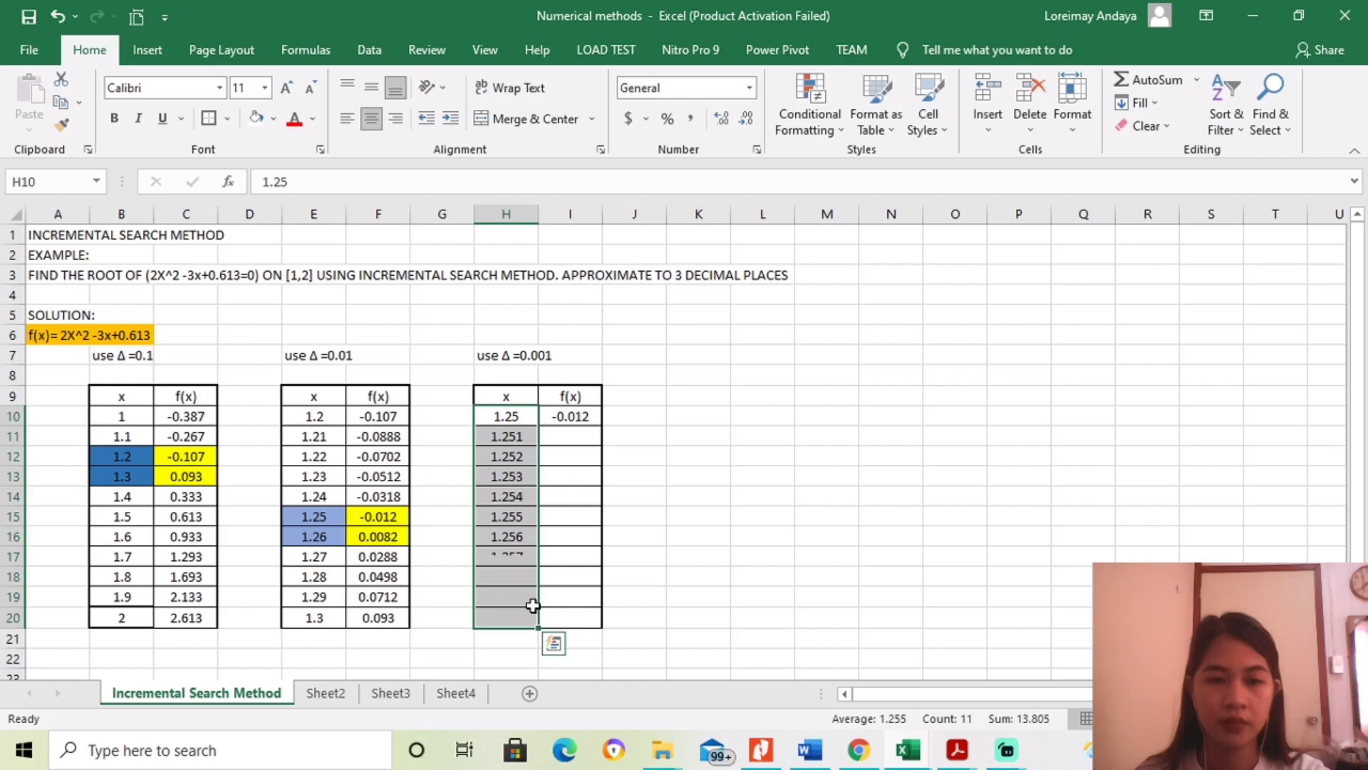
# Step: Re-enter the f(x) formula in I10, fill it down to I20, and select x 1.255 and 1.256
pyautogui.click(561, 420)
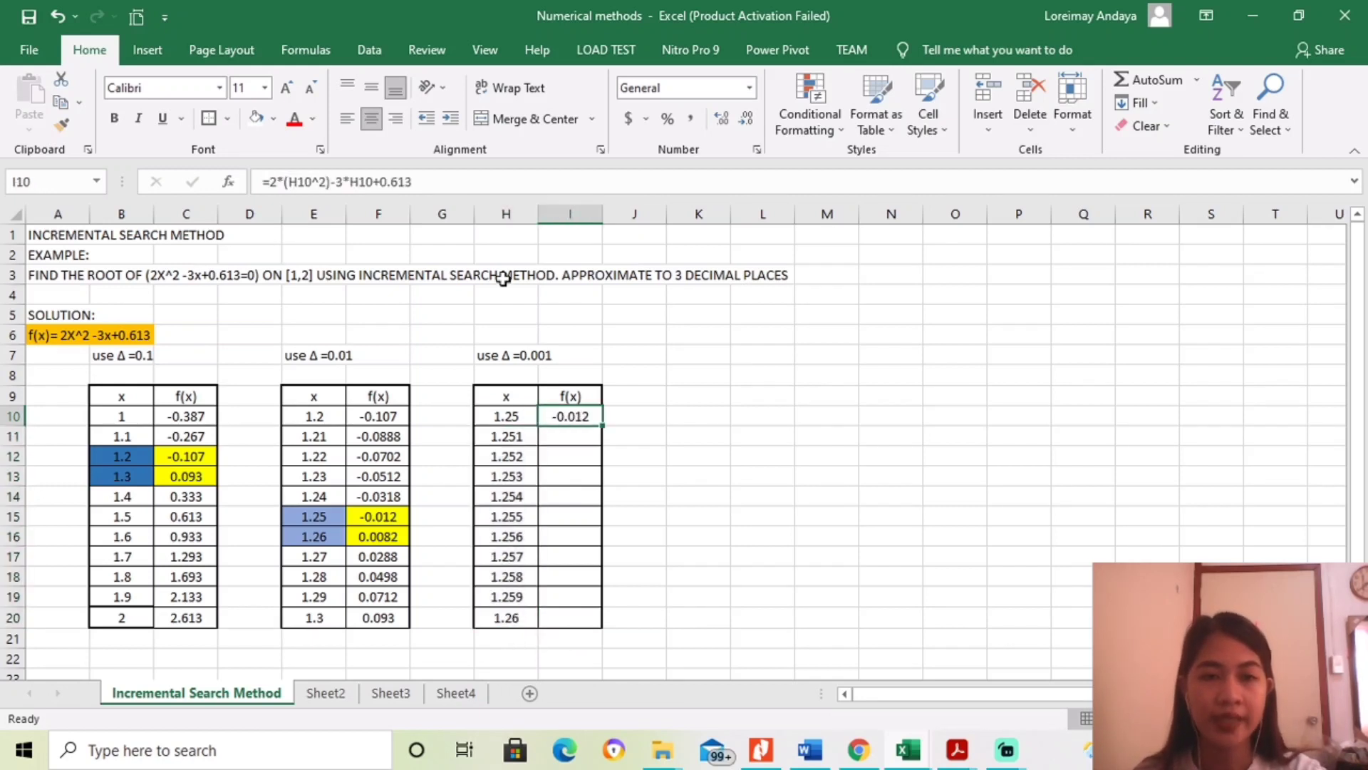
pyautogui.click(409, 182)
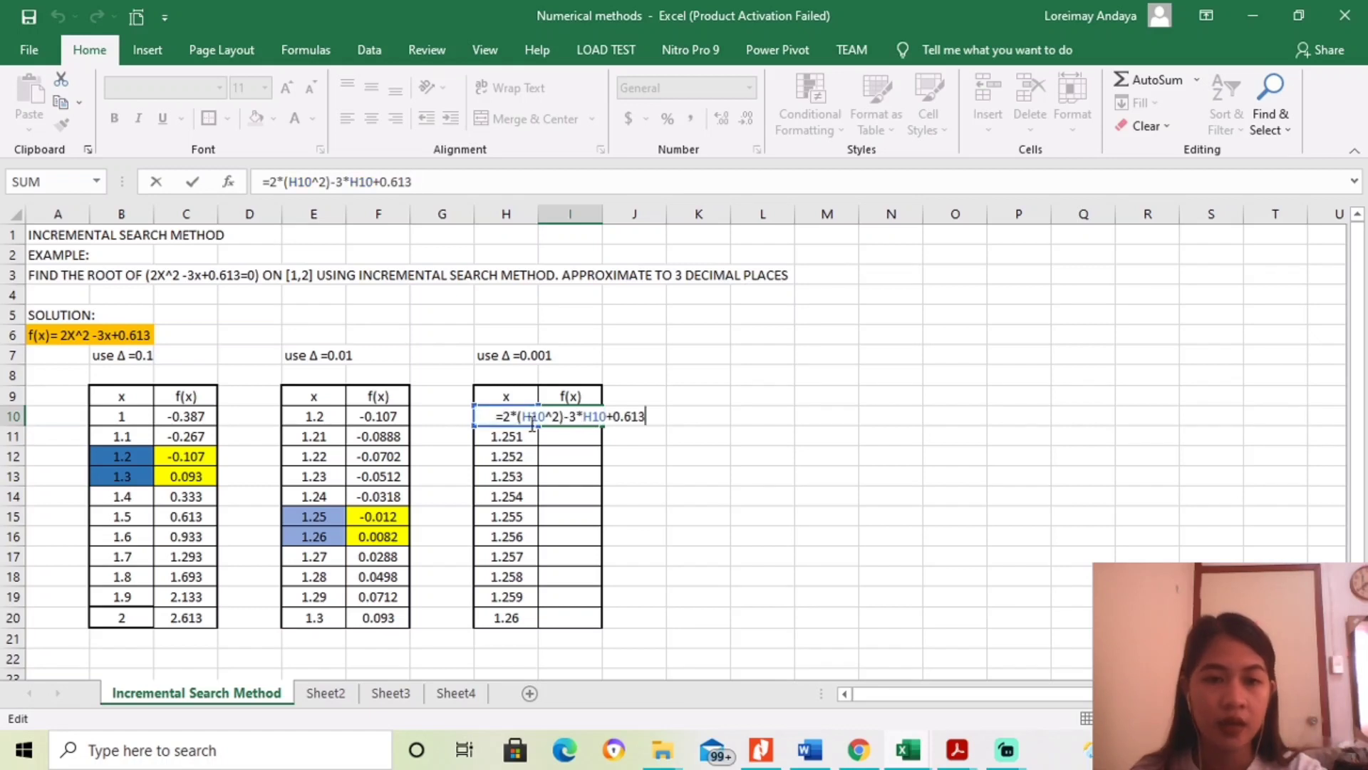
pyautogui.press('Return')
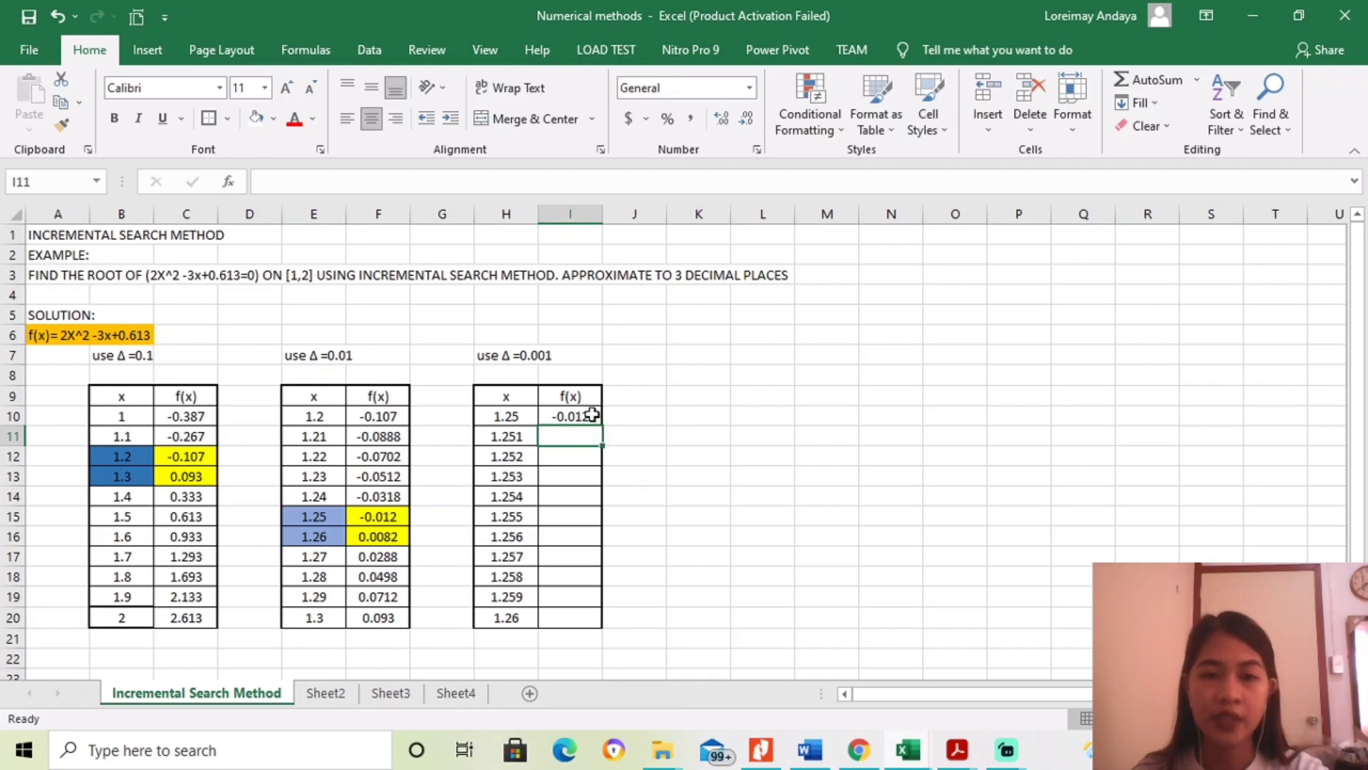
pyautogui.click(589, 417)
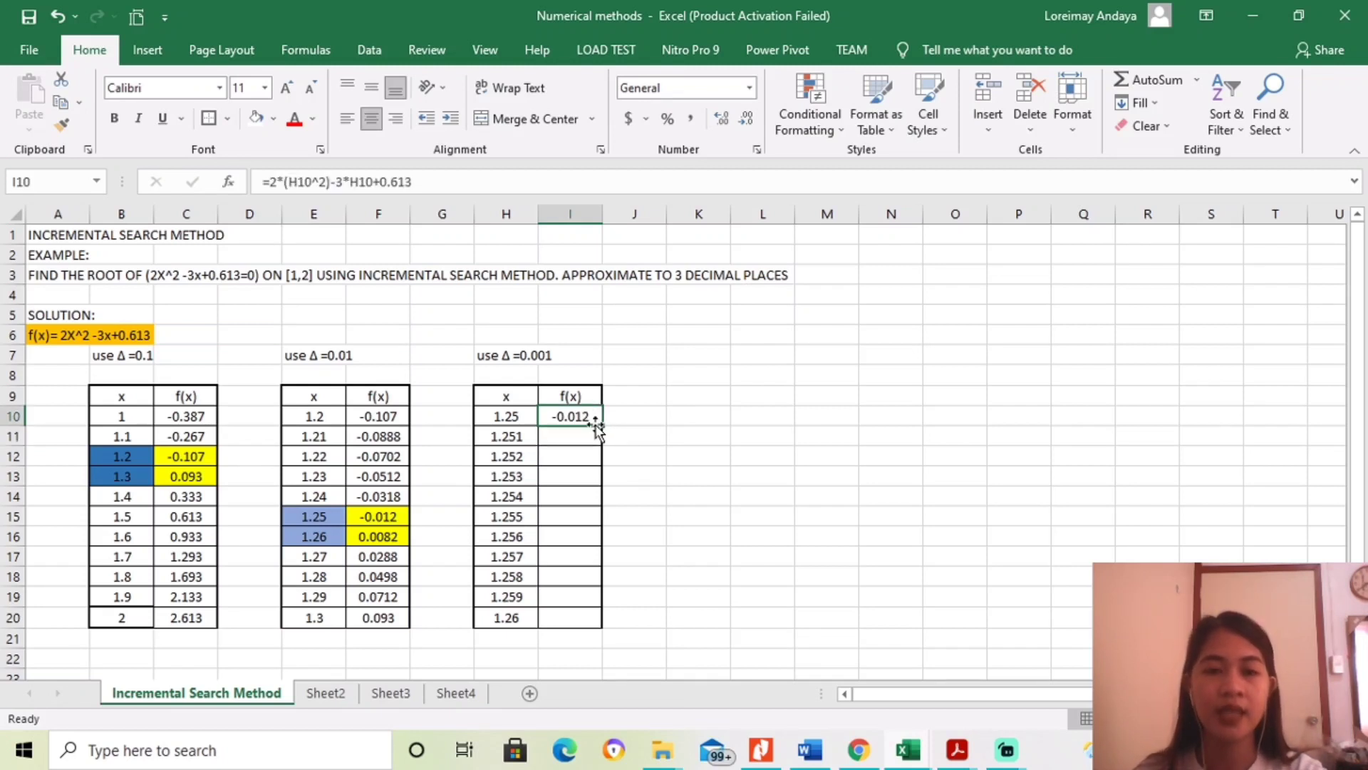
pyautogui.moveTo(602, 426); pyautogui.dragTo(585, 628)
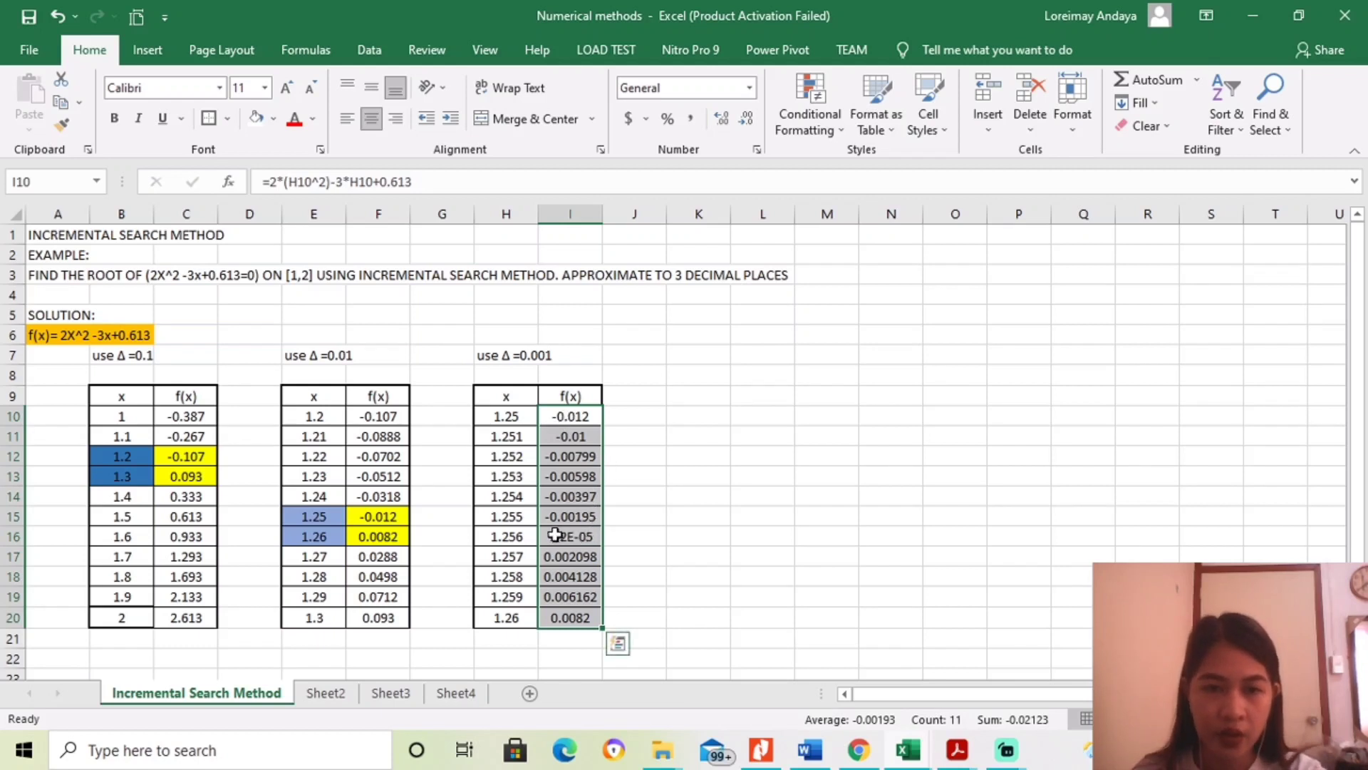
pyautogui.moveTo(516, 518); pyautogui.dragTo(521, 538)
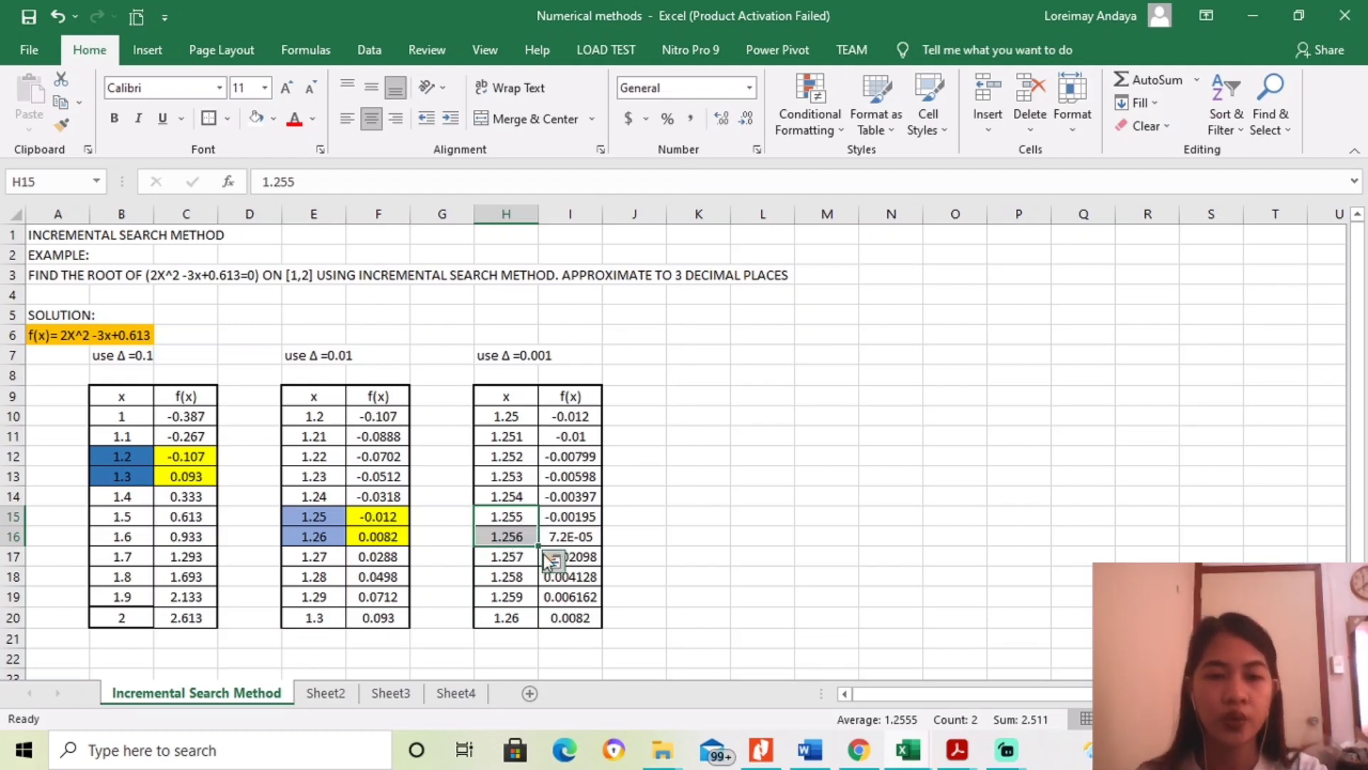
# Step: Copy the whole Δ=0.001 table with its heading to K7
pyautogui.click(505, 360)
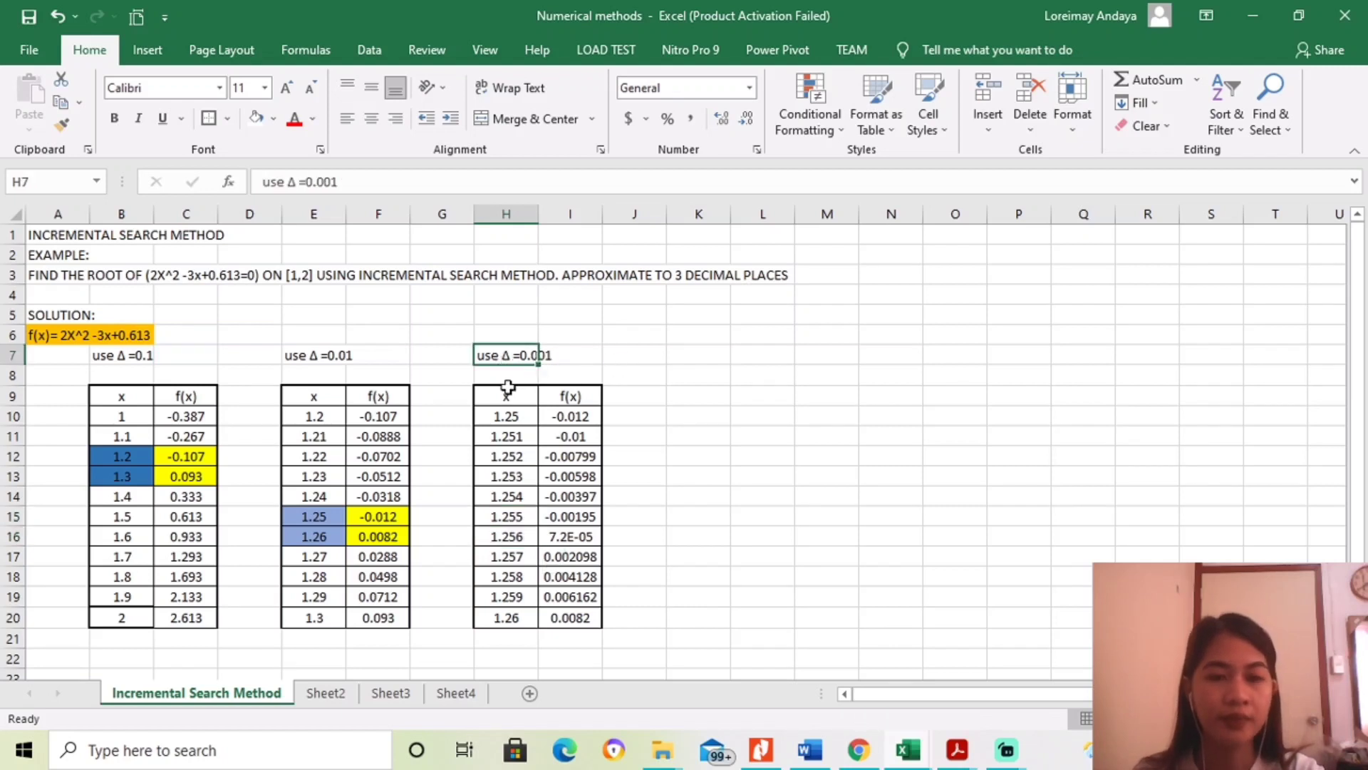
pyautogui.moveTo(504, 355); pyautogui.dragTo(561, 618)
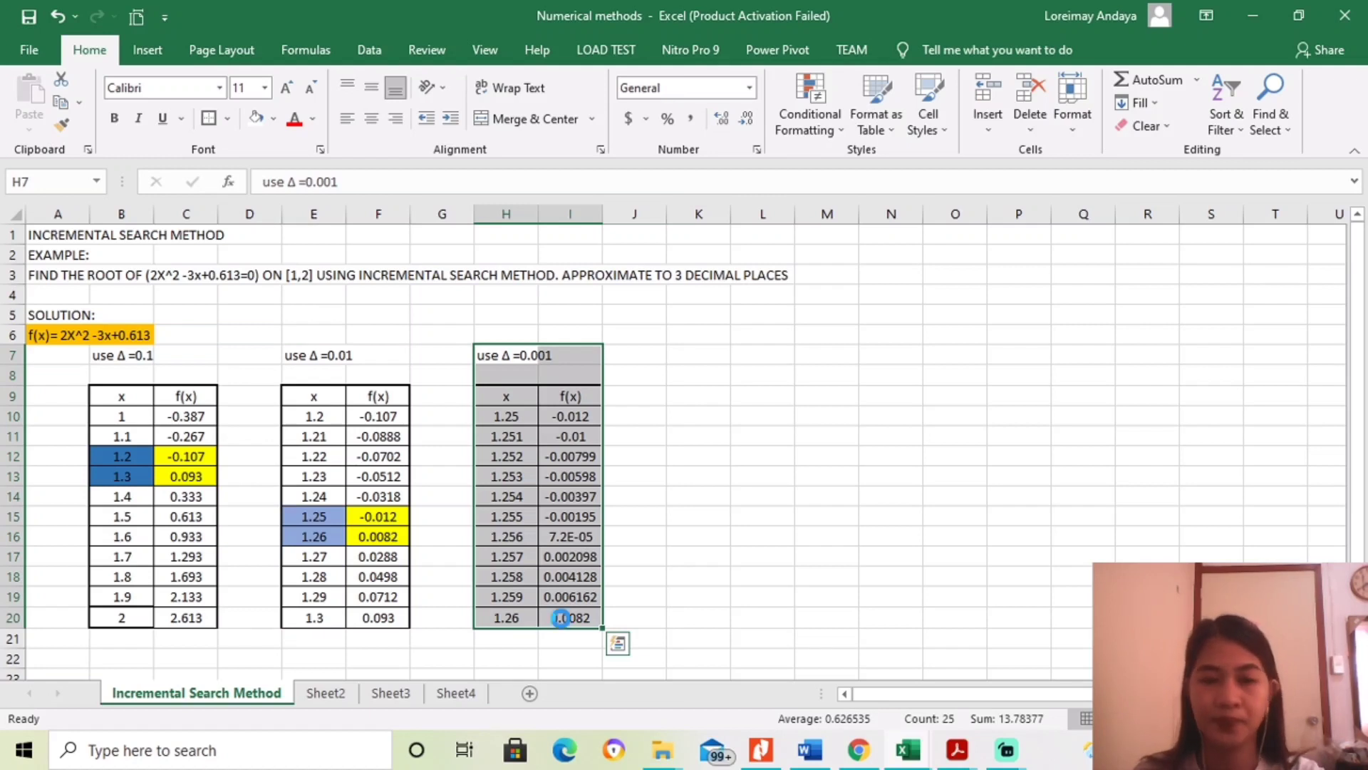
pyautogui.hotkey('ctrl', 'c')
pyautogui.click(702, 359)
pyautogui.hotkey('ctrl', 'v')
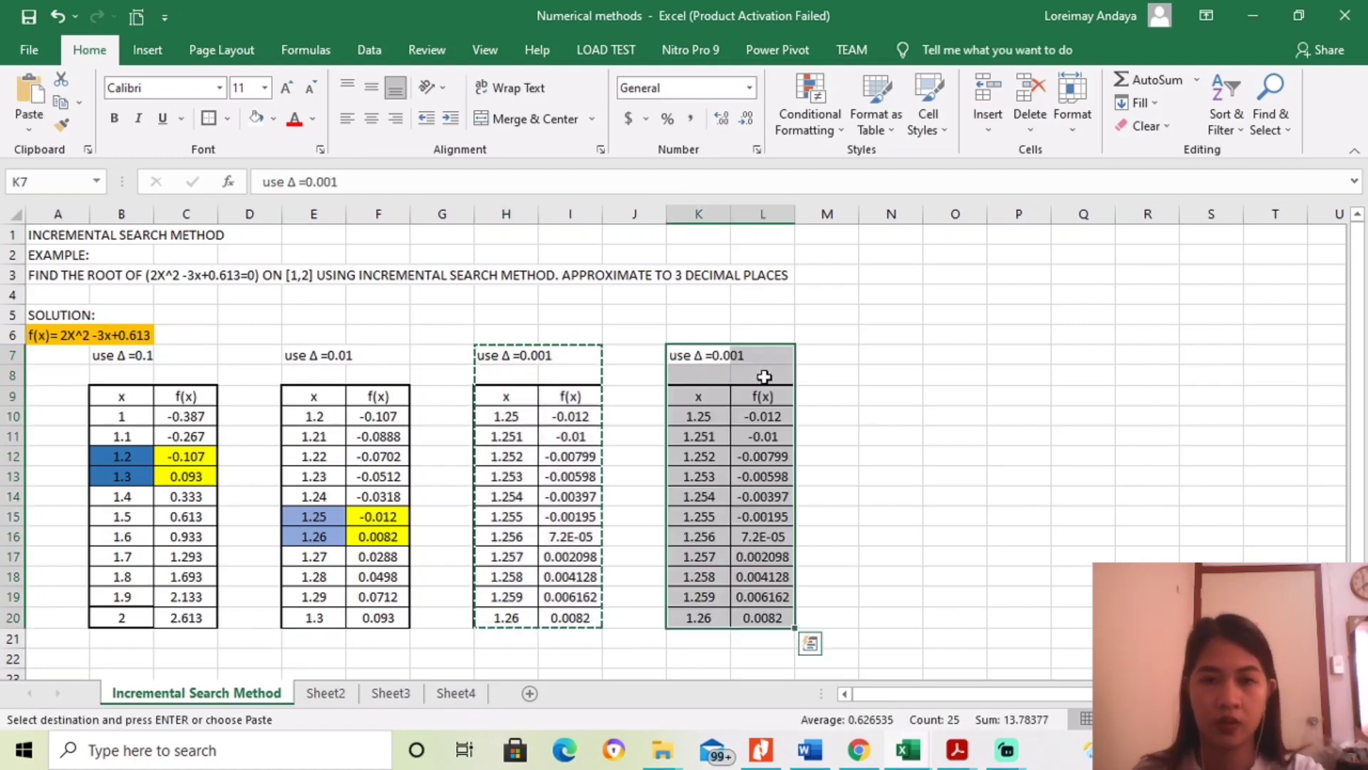
# Step: Change the copied table's heading to Δ =0.0001
pyautogui.click(719, 355)
pyautogui.doubleClick(694, 355)
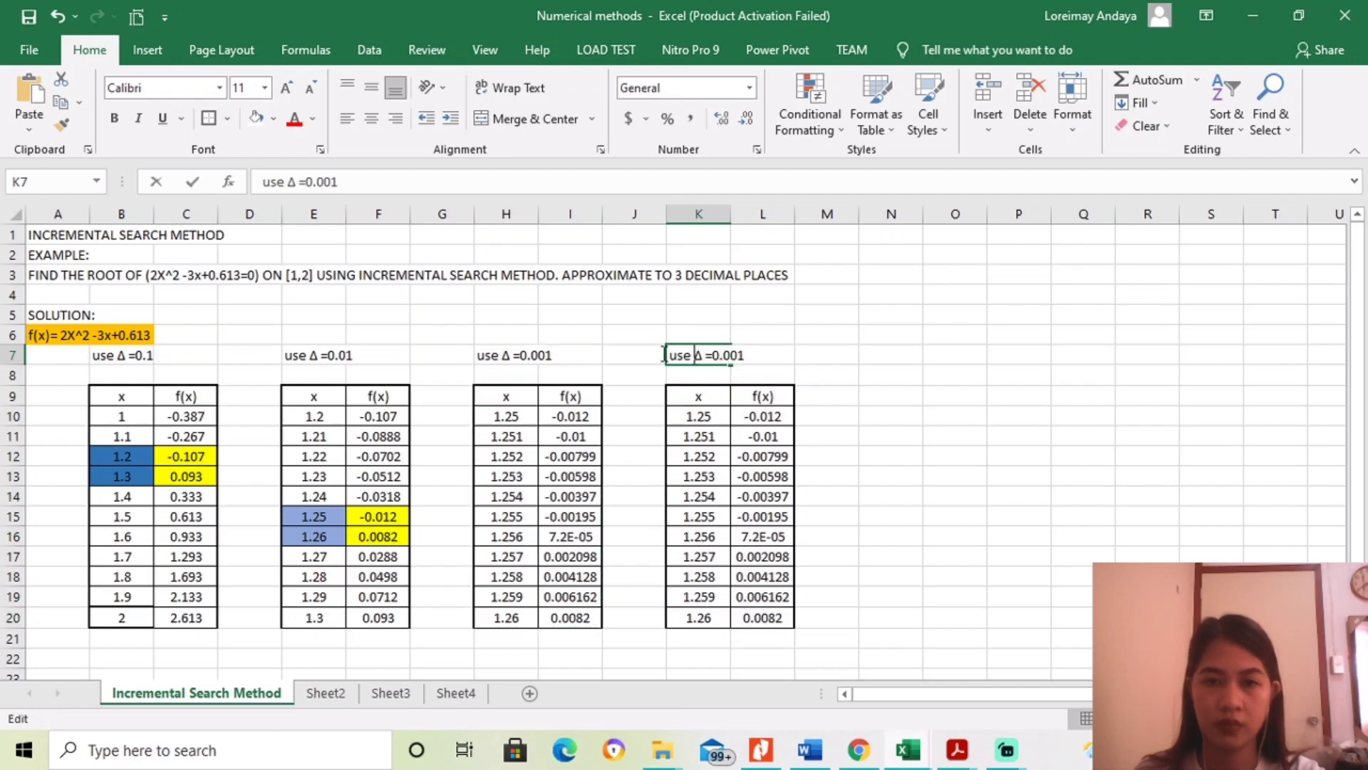
pyautogui.click(341, 182)
pyautogui.write('0')
pyautogui.press('Return')
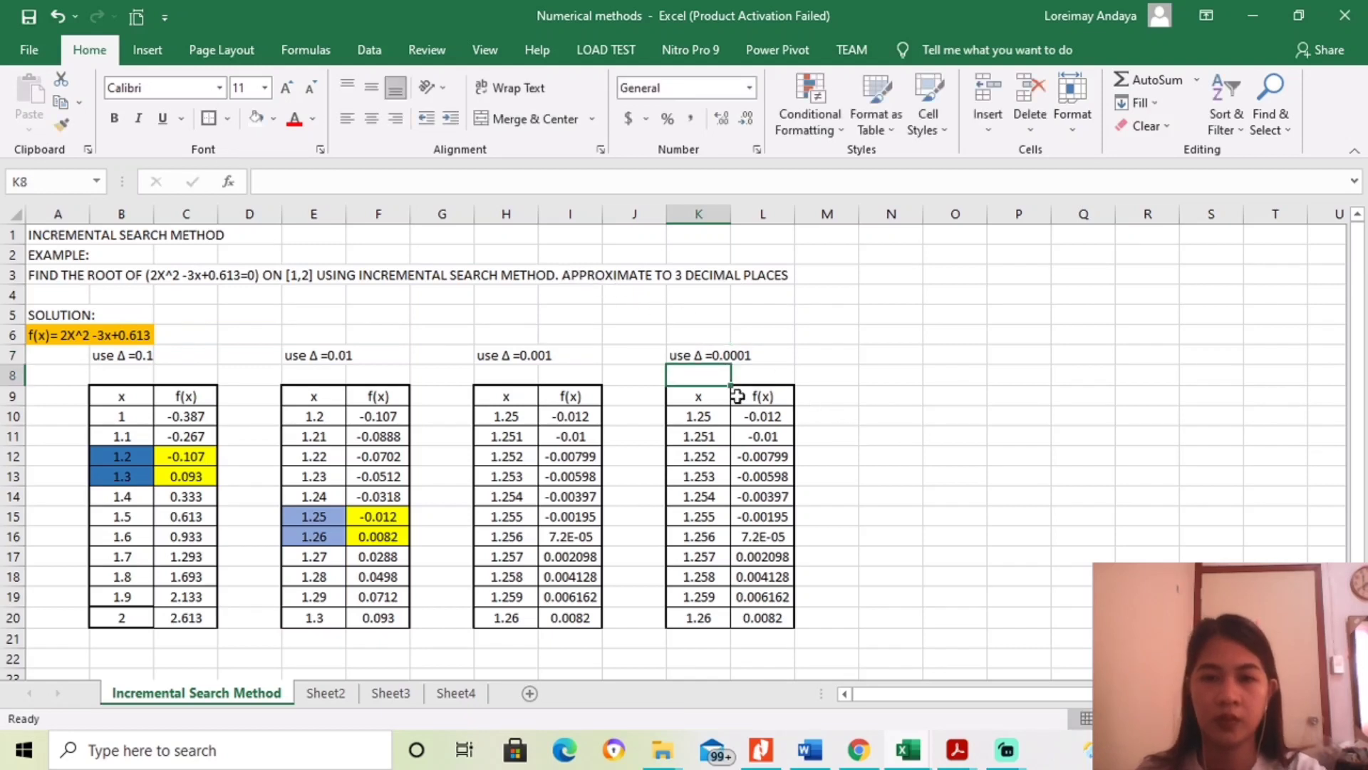
# Step: Clear the x values in K10:K20 and the copied f(x) values in L11:L20
pyautogui.moveTo(702, 419); pyautogui.dragTo(698, 617)
pyautogui.press('Delete')
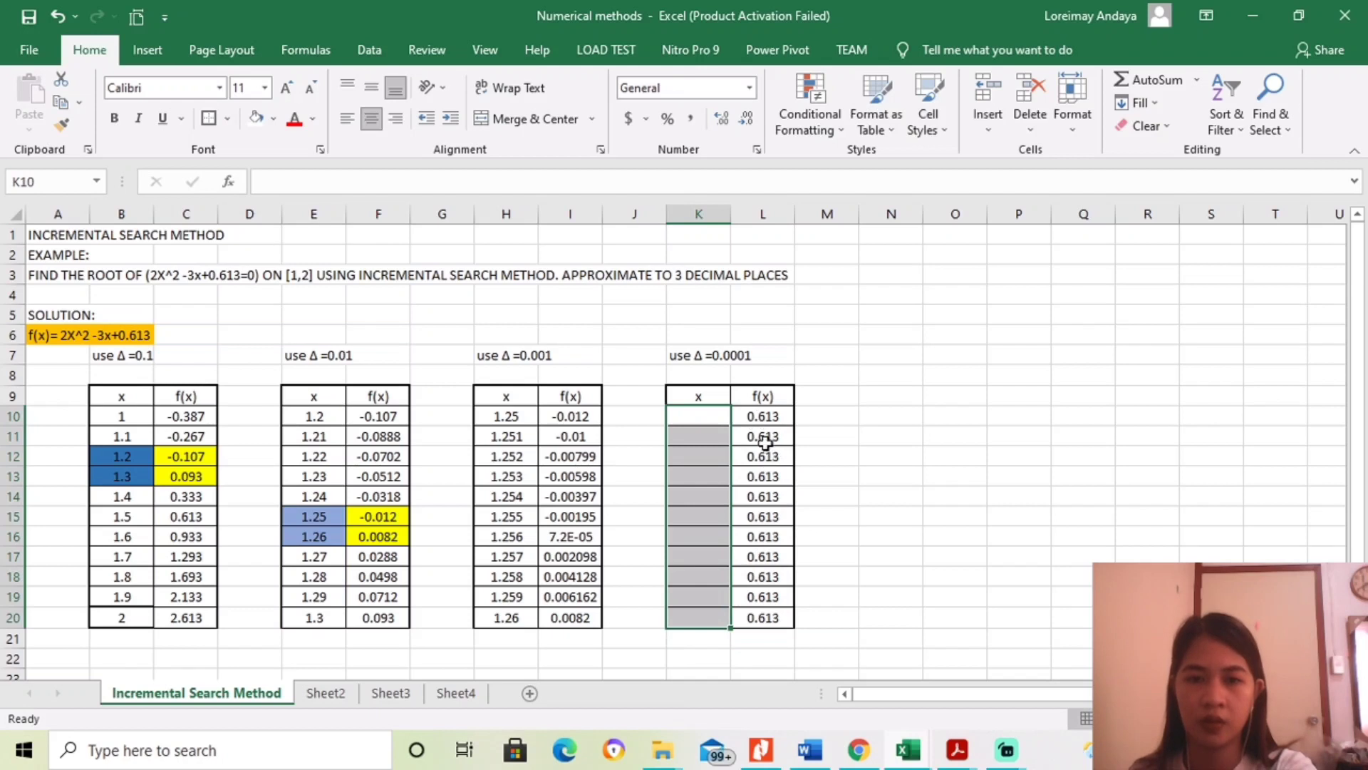
pyautogui.moveTo(765, 441); pyautogui.dragTo(763, 617)
pyautogui.press('Delete')
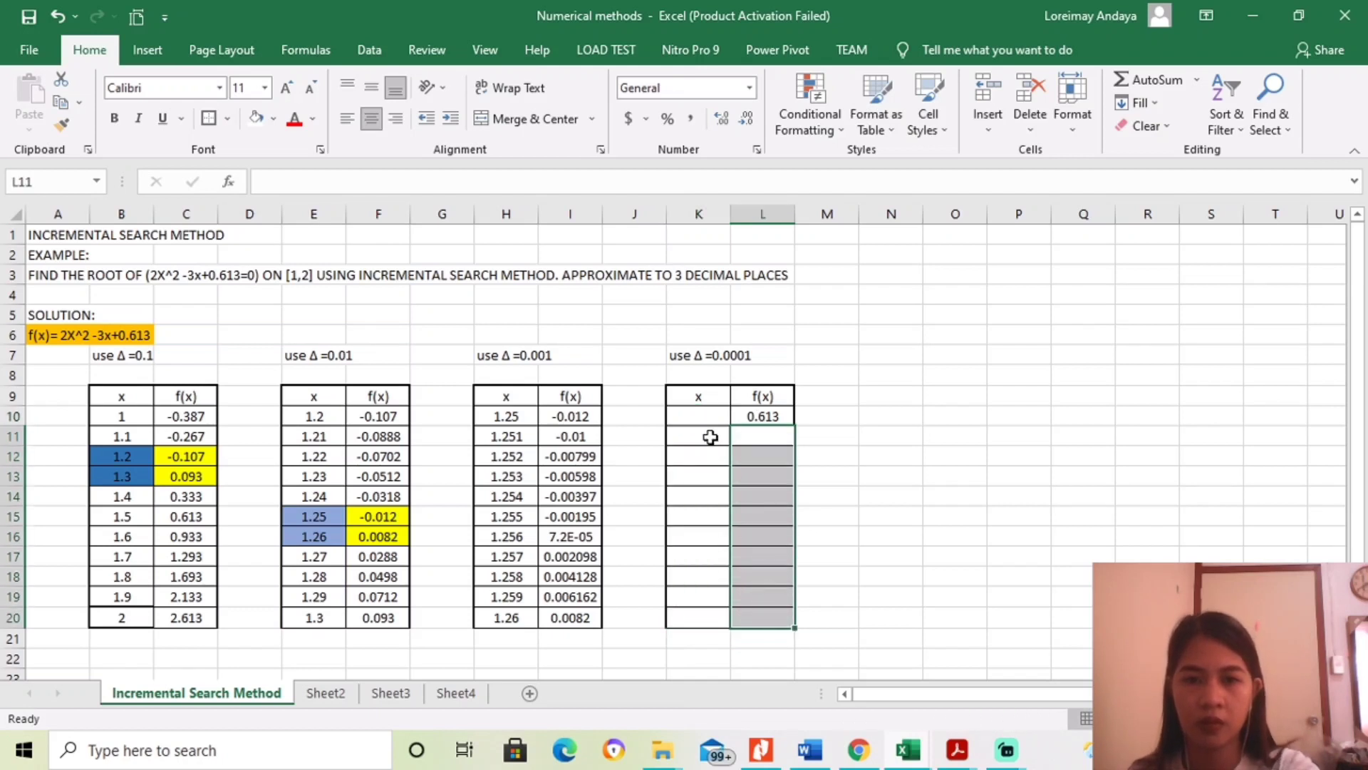
pyautogui.click(704, 418)
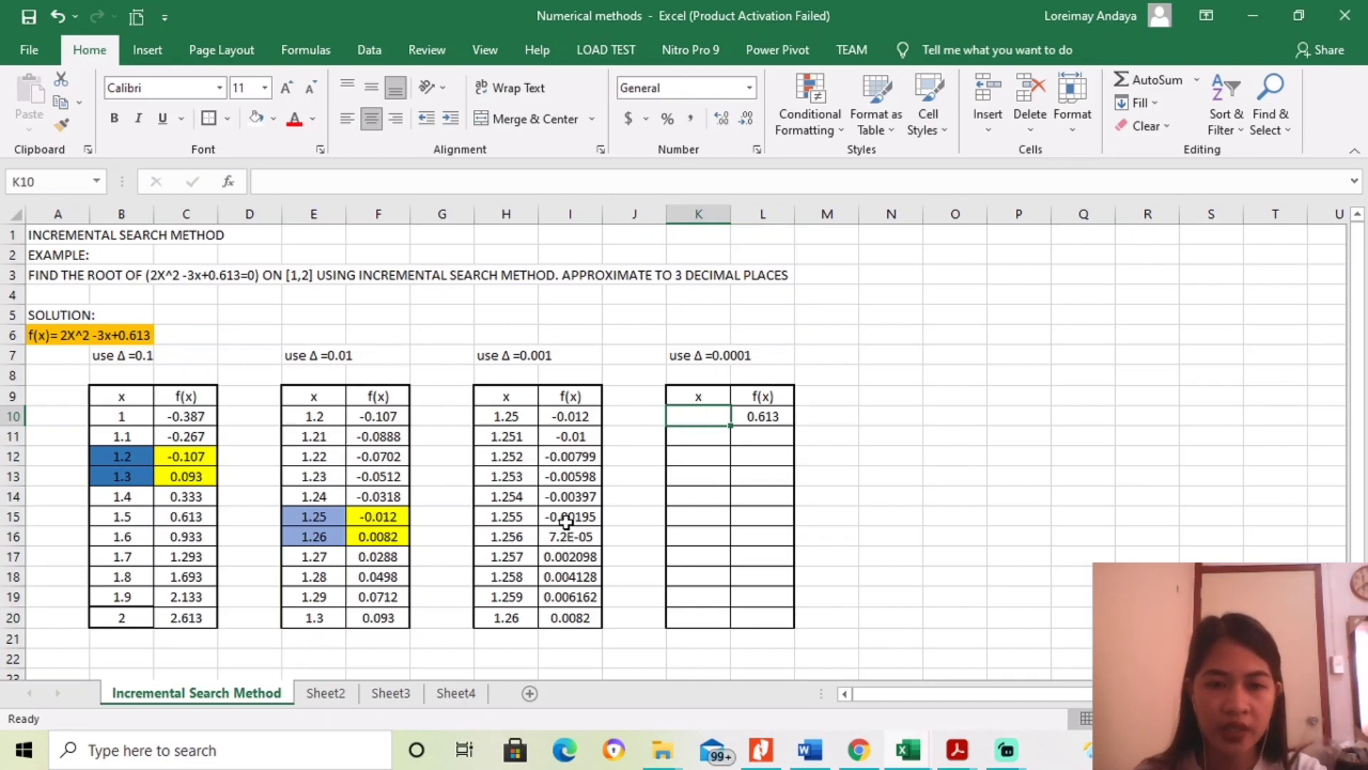
# Step: Shade f(x) -0.00195 and 7.2E-05 yellow and their x values 1.255 and 1.256 blue
pyautogui.moveTo(569, 523); pyautogui.dragTo(569, 540)
pyautogui.click(274, 118)
pyautogui.click(305, 275)
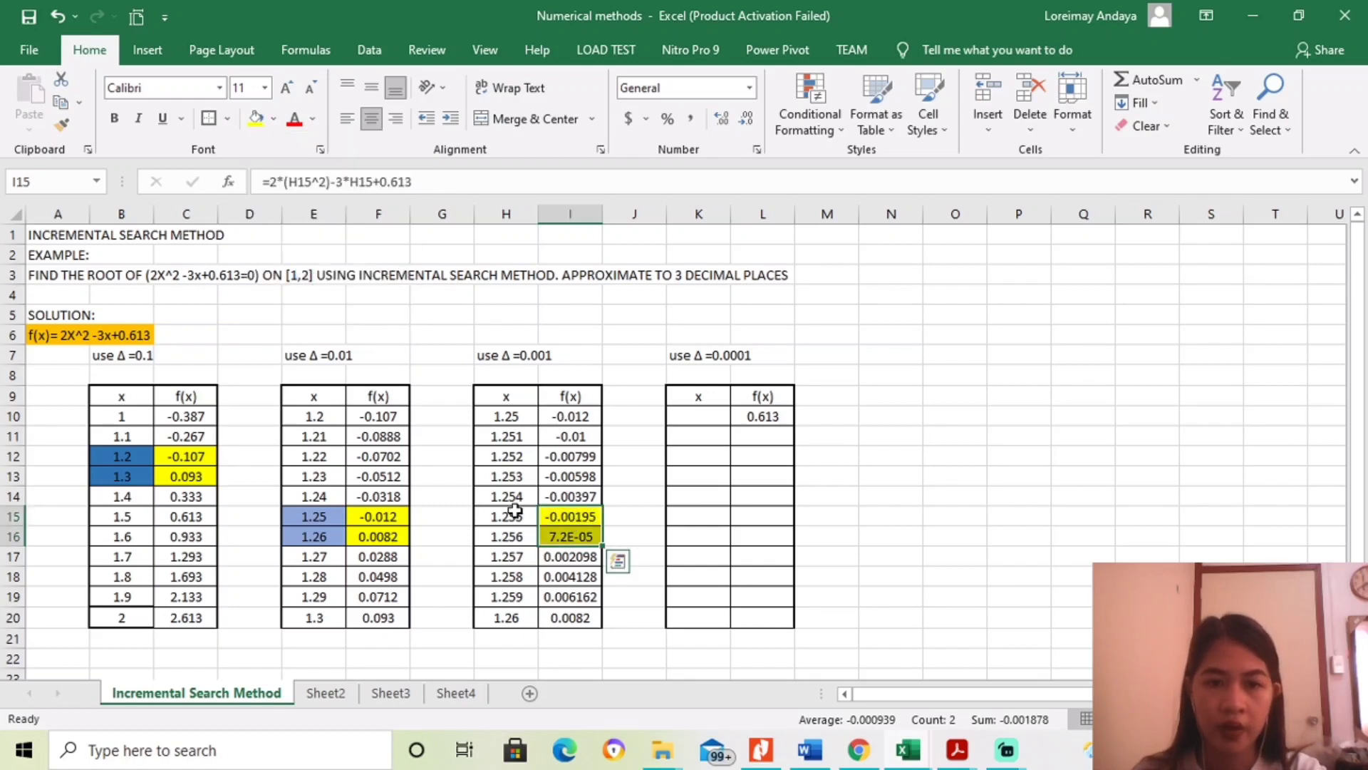
pyautogui.moveTo(510, 518); pyautogui.dragTo(511, 538)
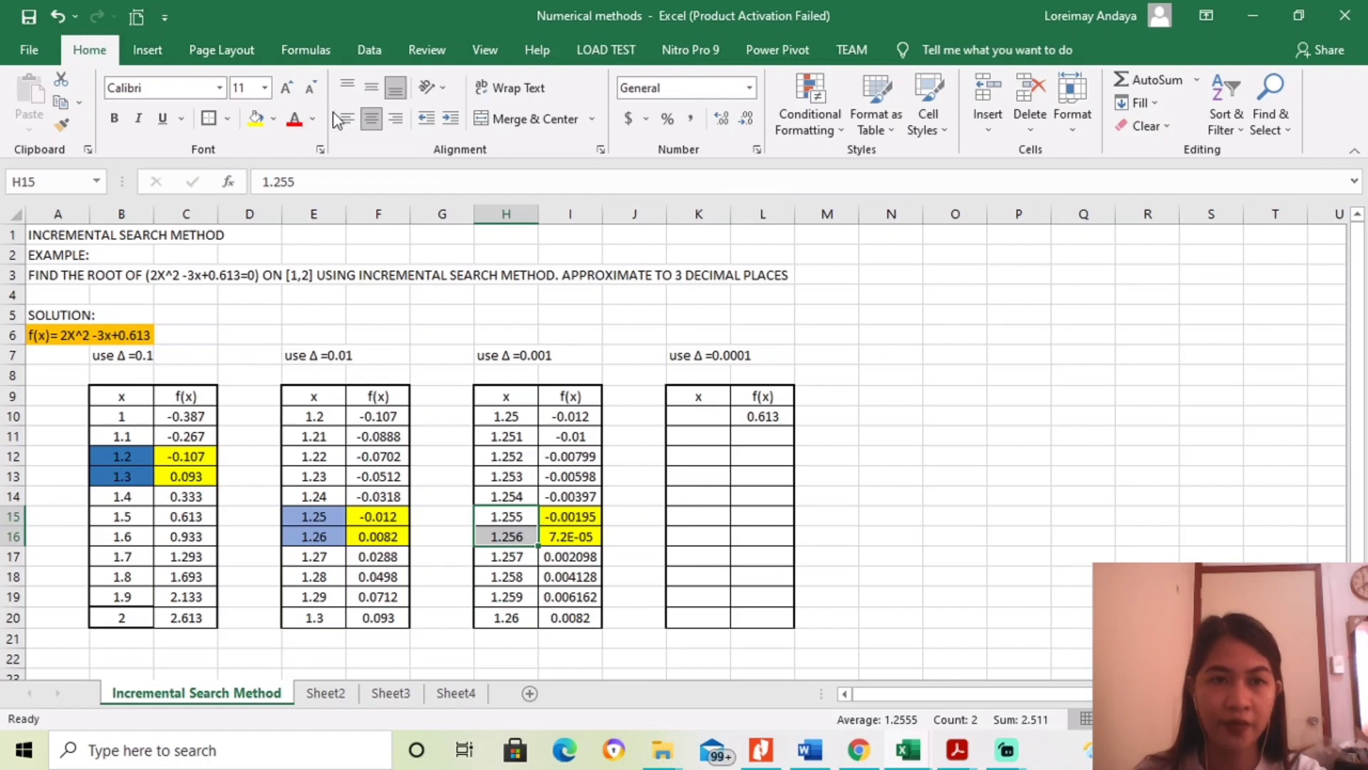
pyautogui.click(274, 120)
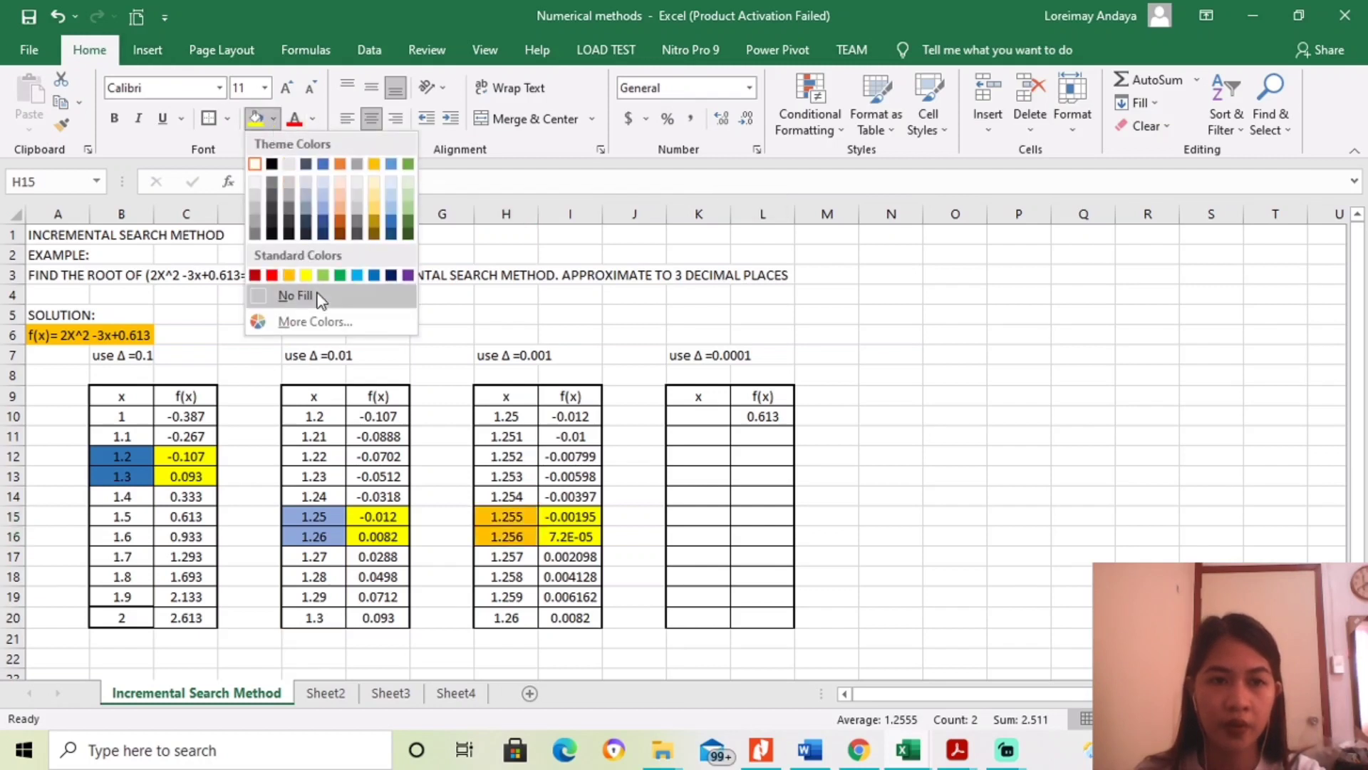
pyautogui.click(373, 276)
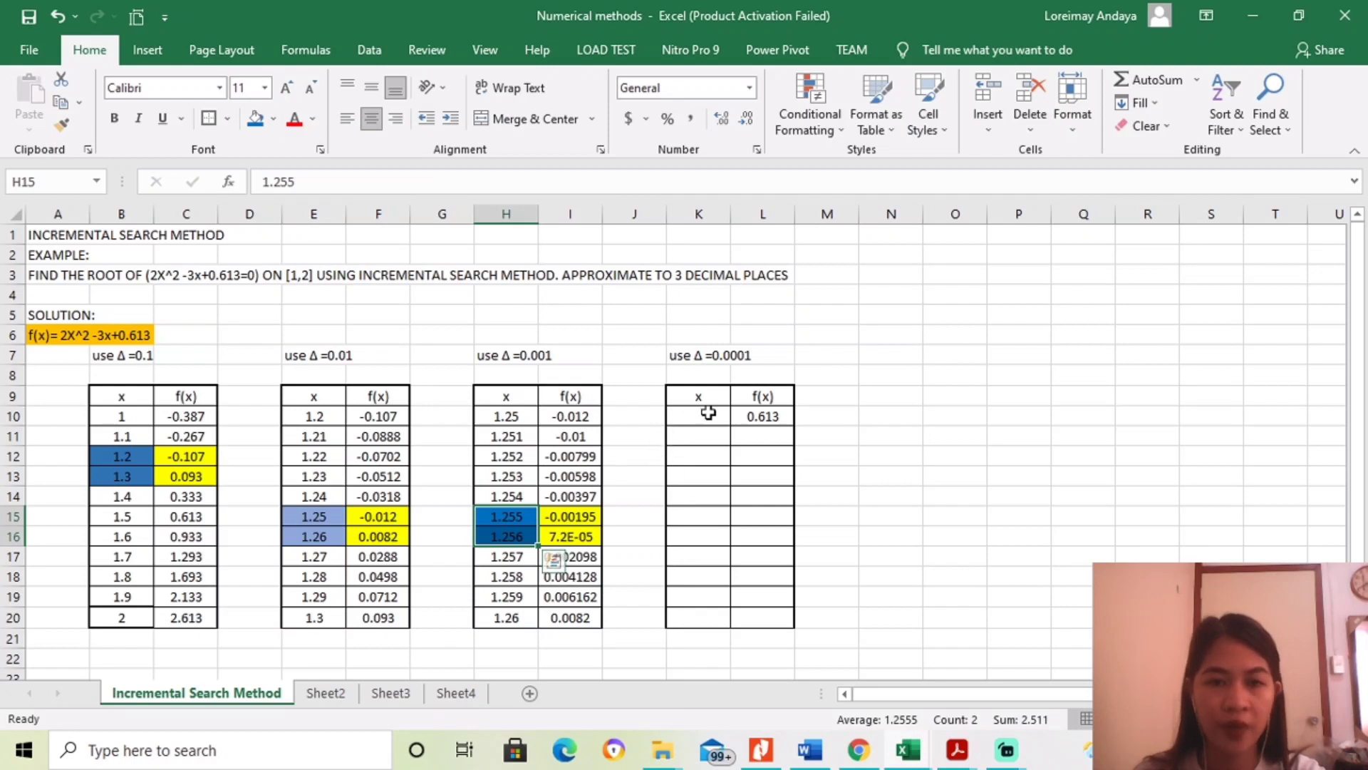
pyautogui.click(705, 417)
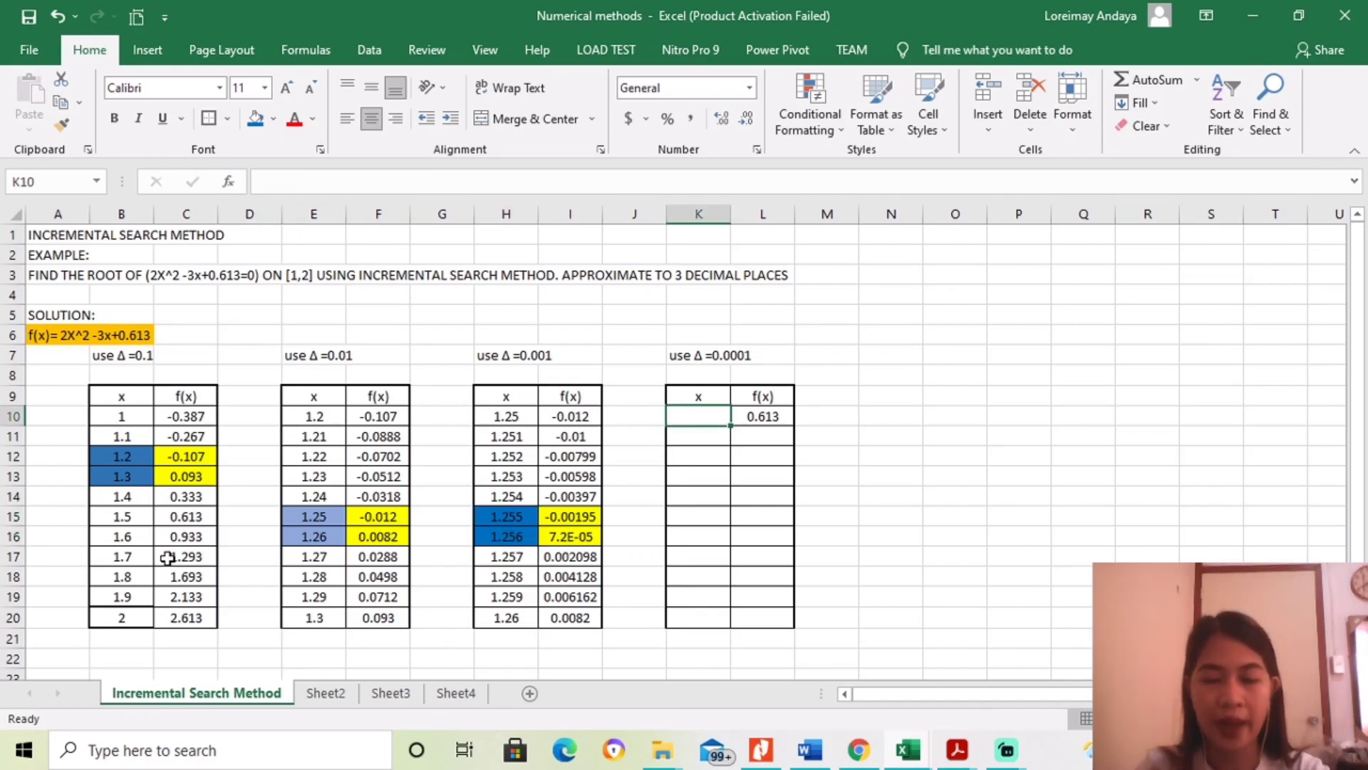
# Step: Enter 1.255, 1.2551 and 1.2552 in K10:K12 and extend the series down to 1.256 in K20
pyautogui.write('1.')
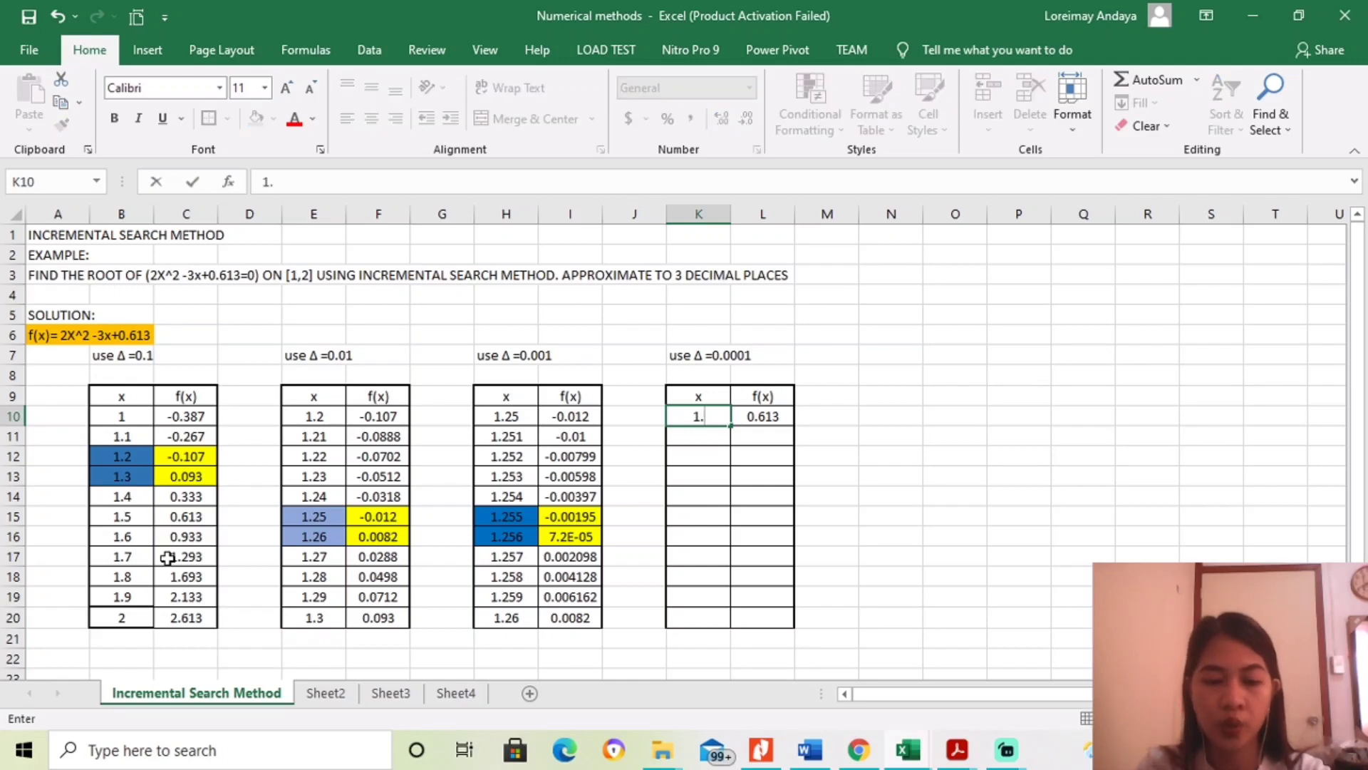
pyautogui.write('255')
pyautogui.press('Return')
pyautogui.write('1.25')
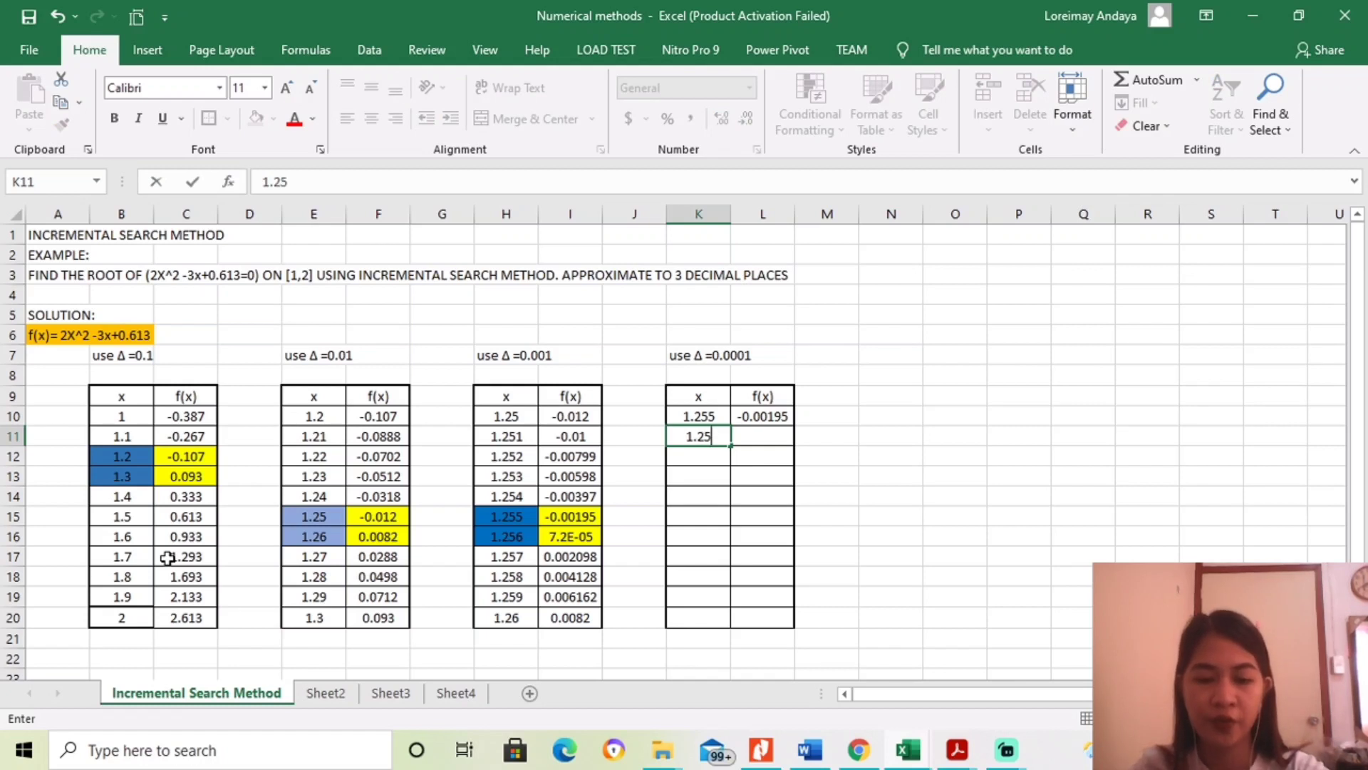
pyautogui.write('51')
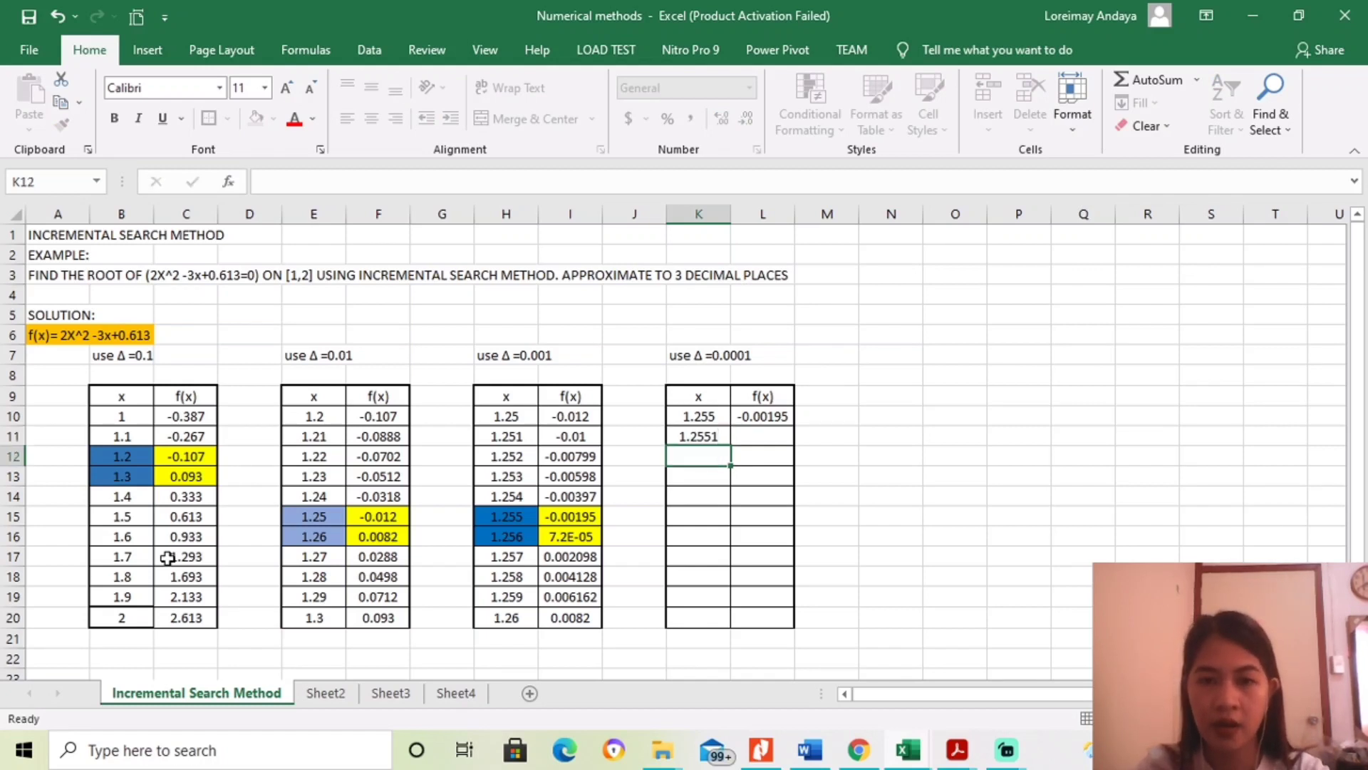
pyautogui.press('Return')
pyautogui.write('1.2552')
pyautogui.press('Return')
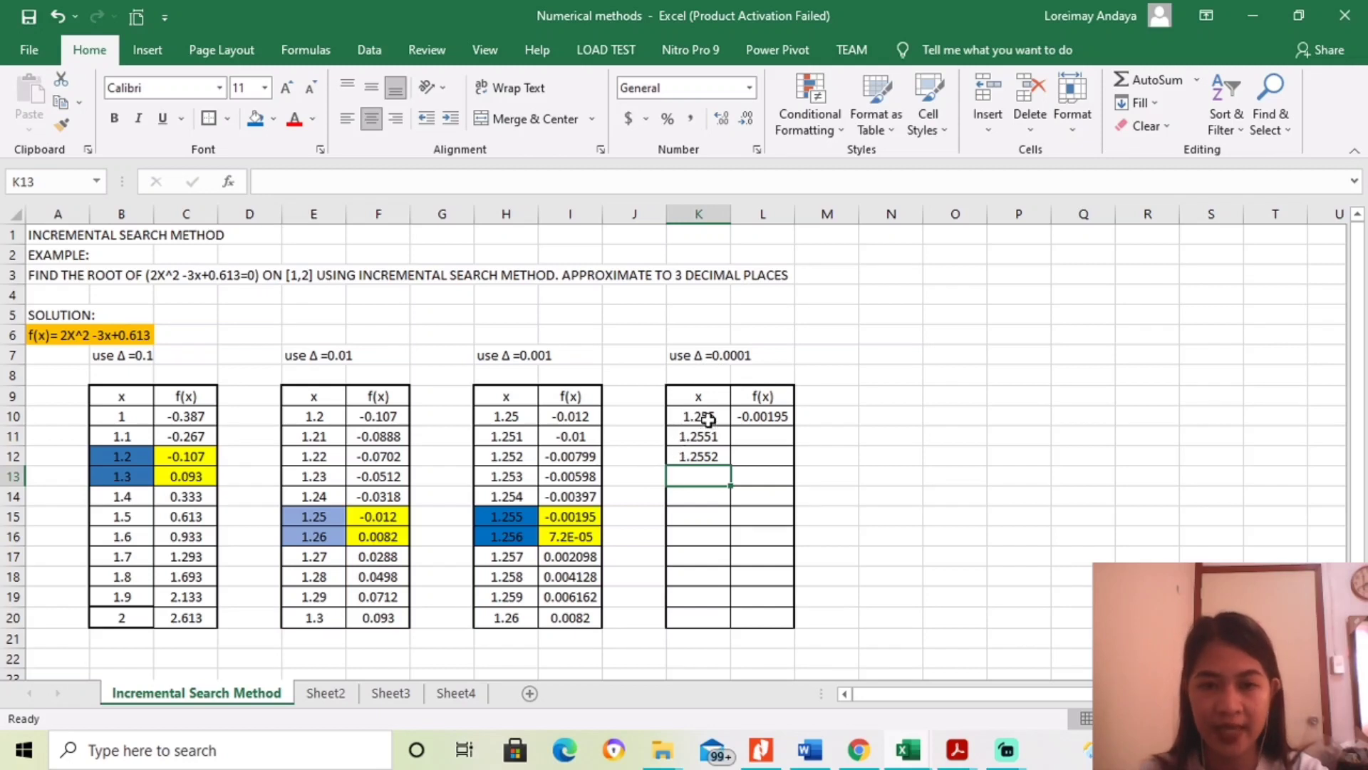
pyautogui.moveTo(702, 436); pyautogui.dragTo(687, 484)
pyautogui.moveTo(690, 416); pyautogui.dragTo(713, 624)
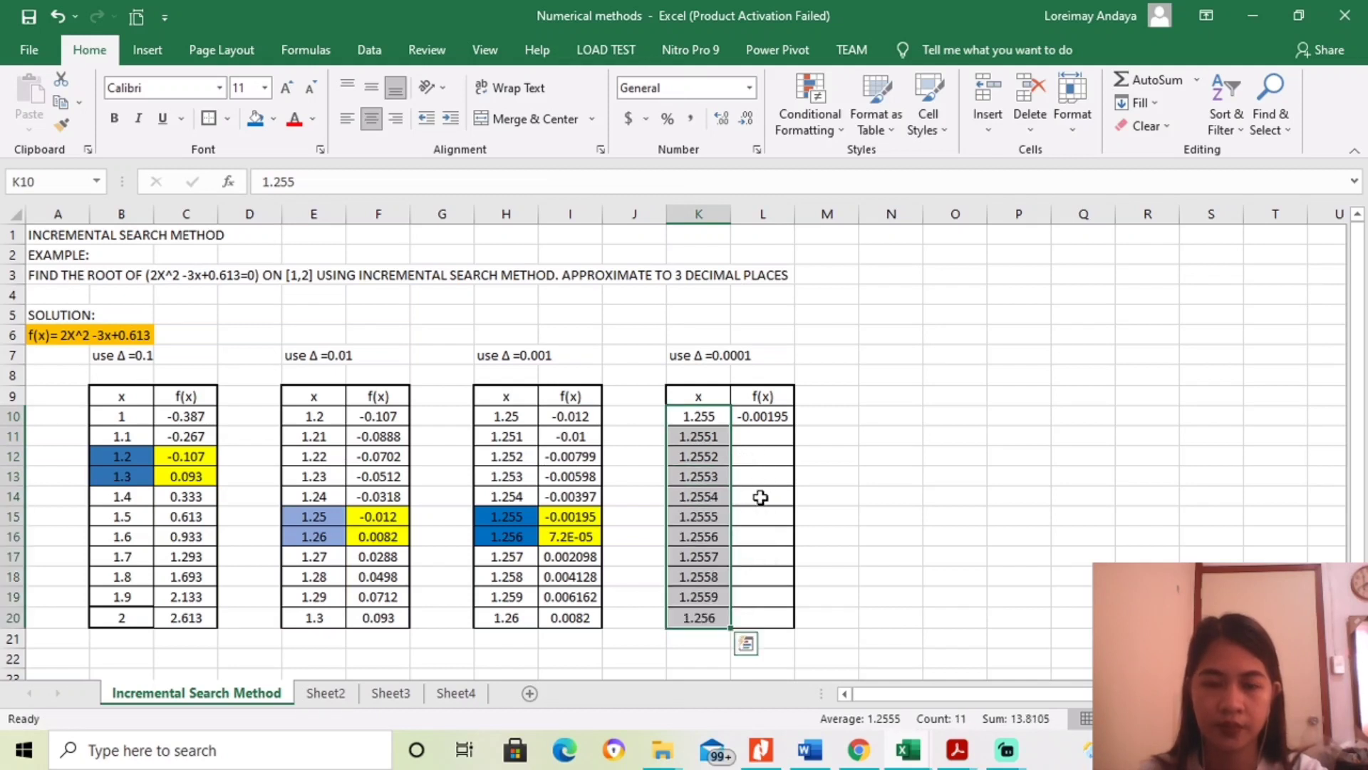
# Step: Fill the f(x) formula from L10 down to L20 and select the sign-change values -0.00013 and 7.2E-05
pyautogui.click(752, 417)
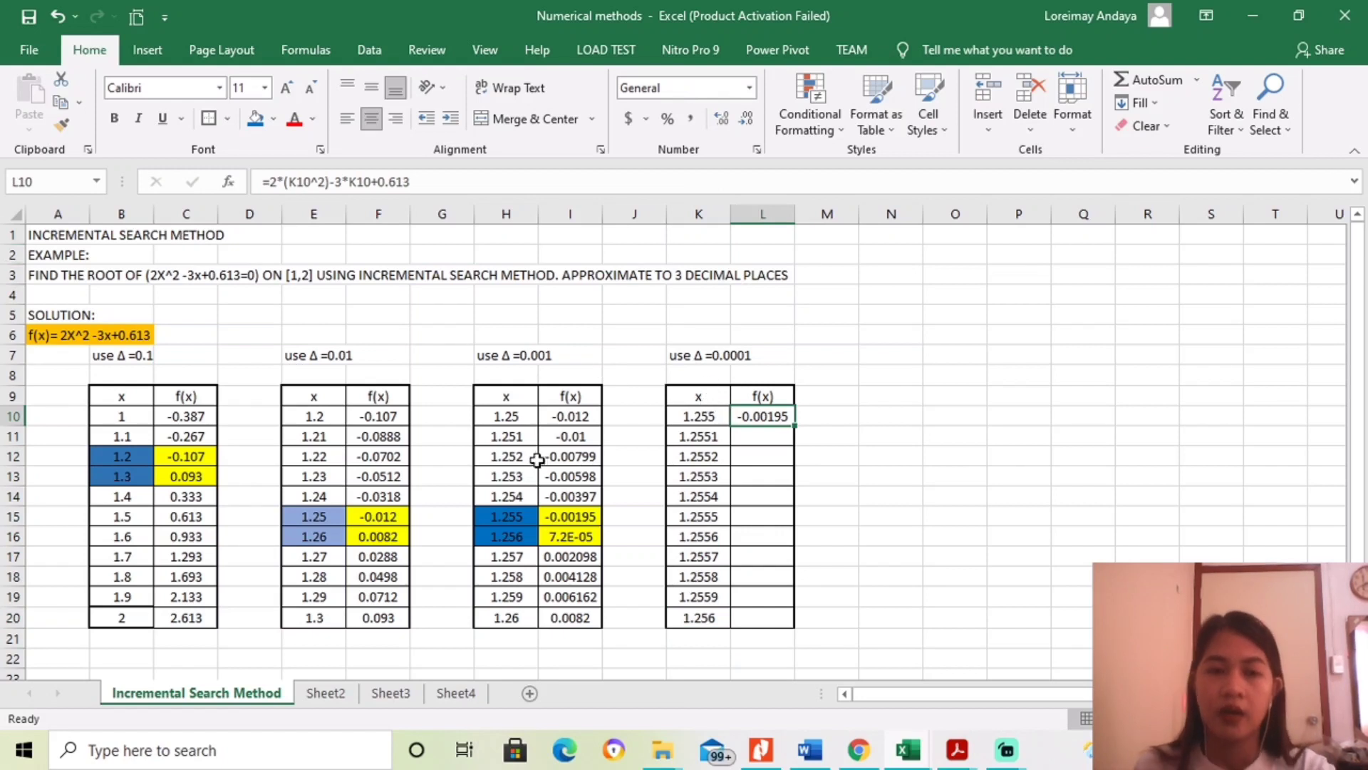
pyautogui.click(720, 418)
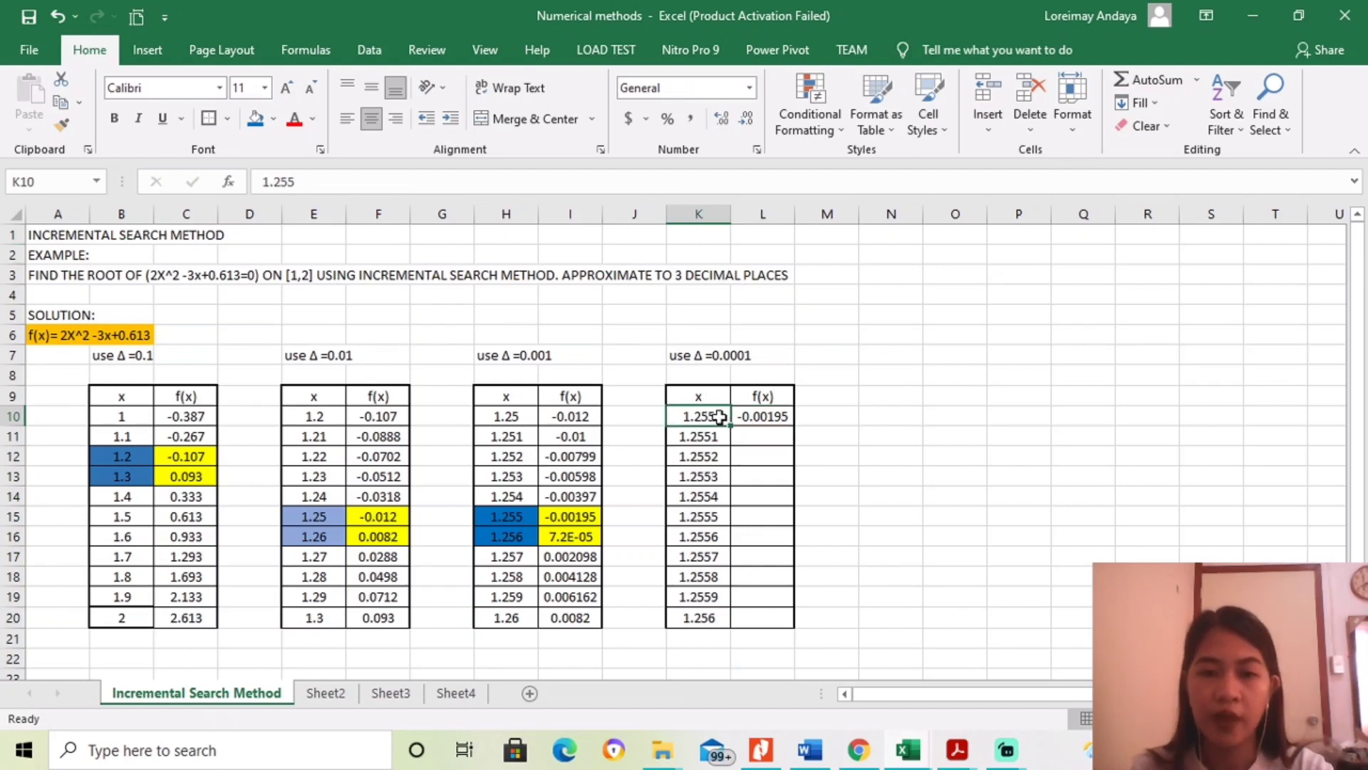
pyautogui.click(765, 417)
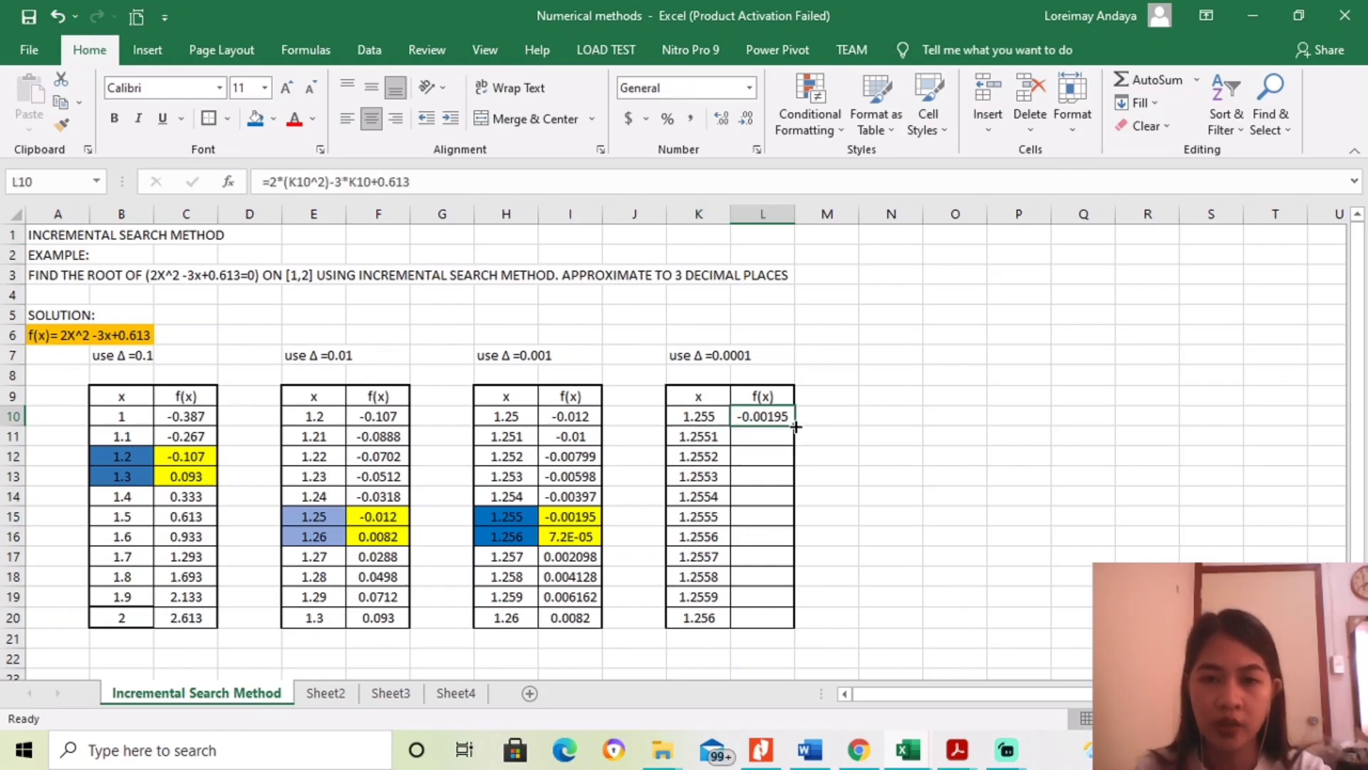
pyautogui.moveTo(790, 431)
pyautogui.mouseDown()
pyautogui.moveTo(798, 591)
pyautogui.moveTo(773, 412)
pyautogui.moveTo(771, 428)
pyautogui.mouseUp()
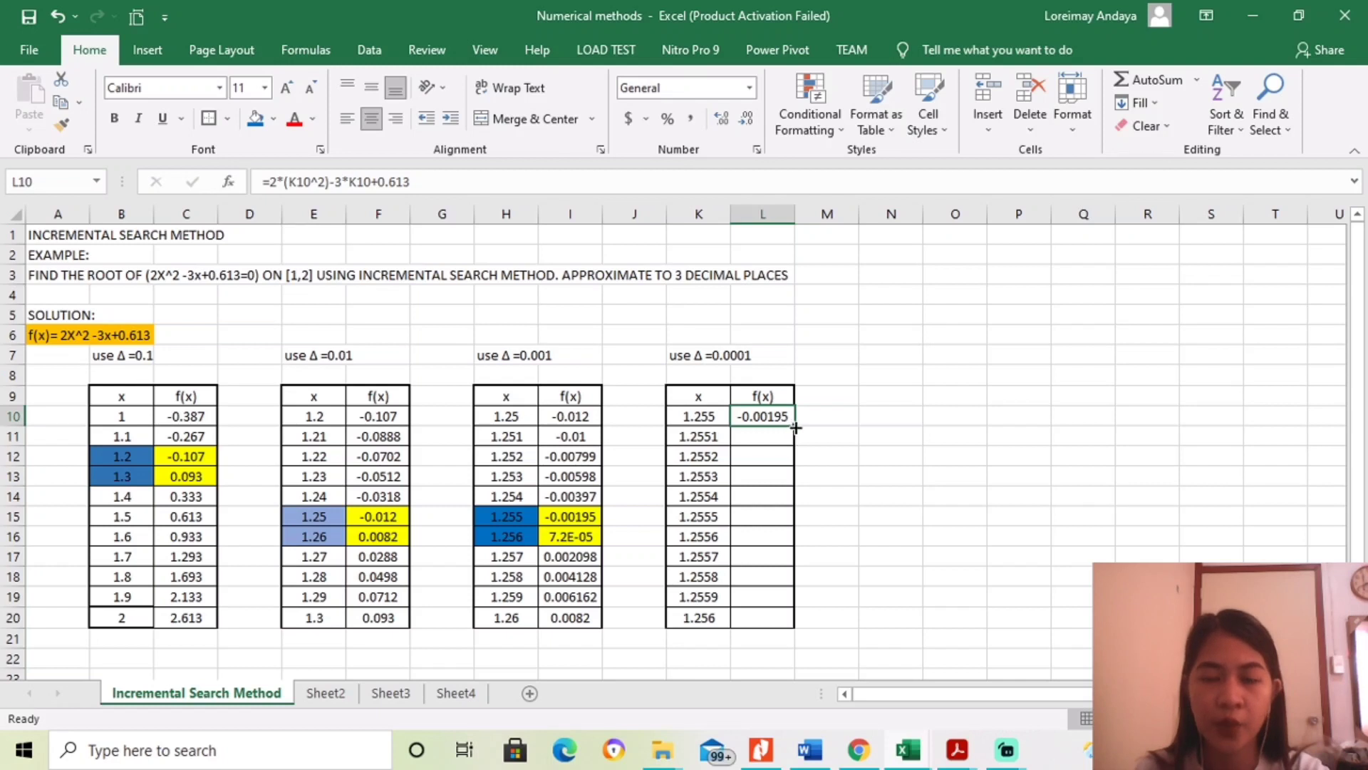
pyautogui.moveTo(797, 425); pyautogui.dragTo(781, 618)
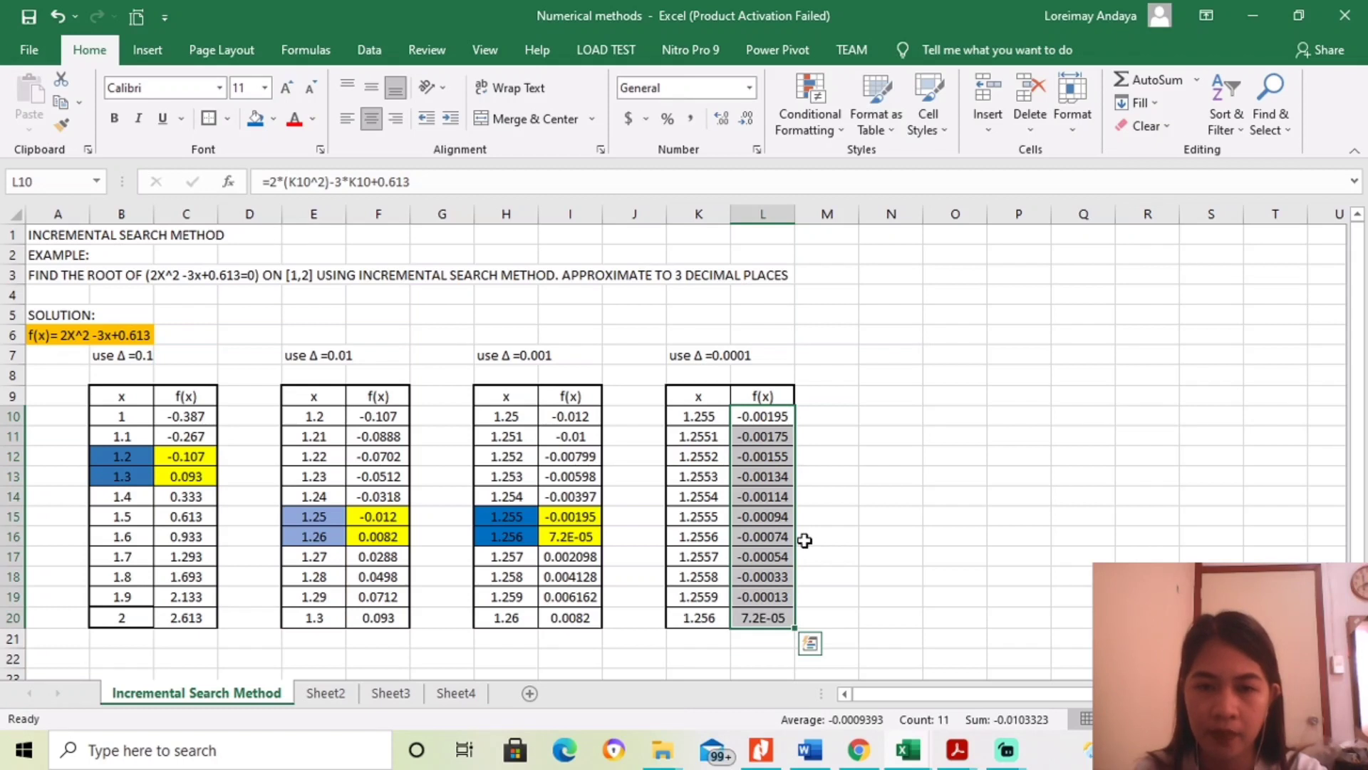
pyautogui.click(804, 540)
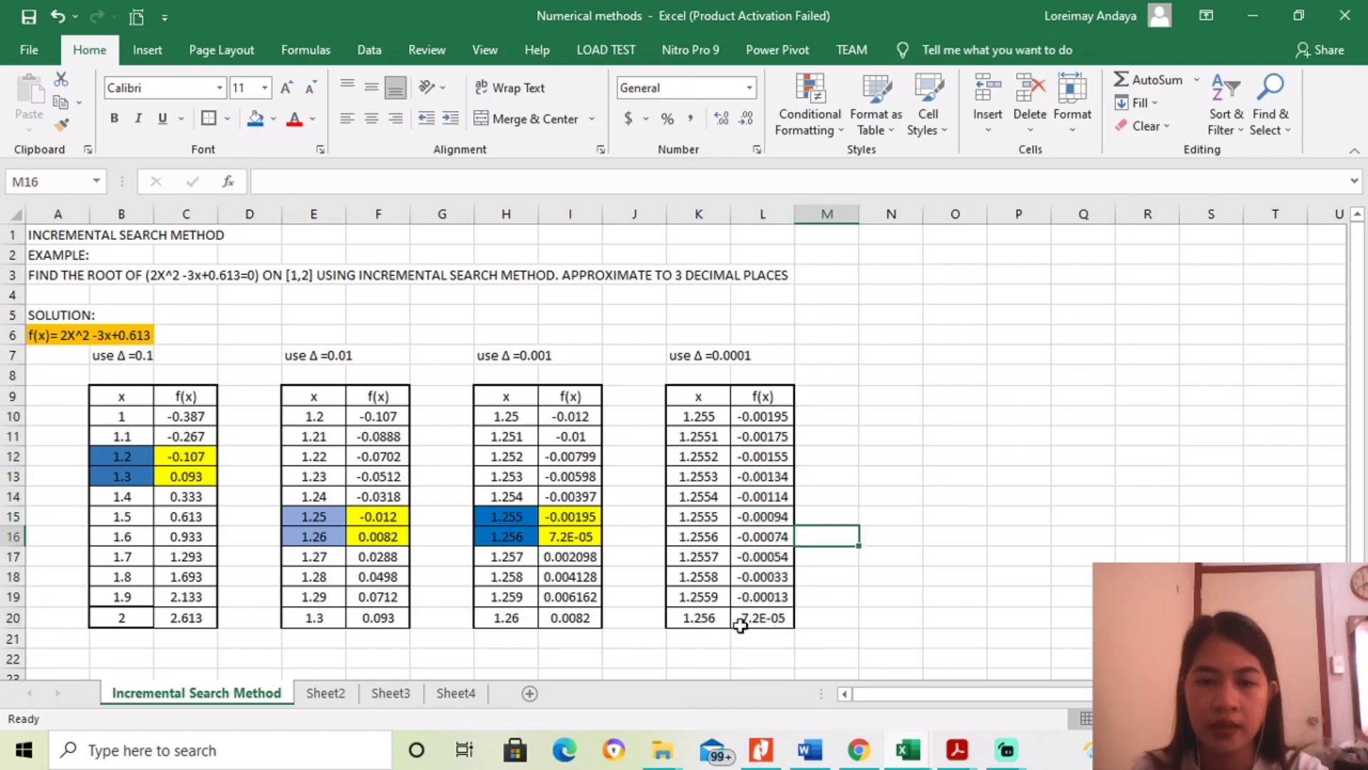
pyautogui.moveTo(763, 598); pyautogui.dragTo(764, 614)
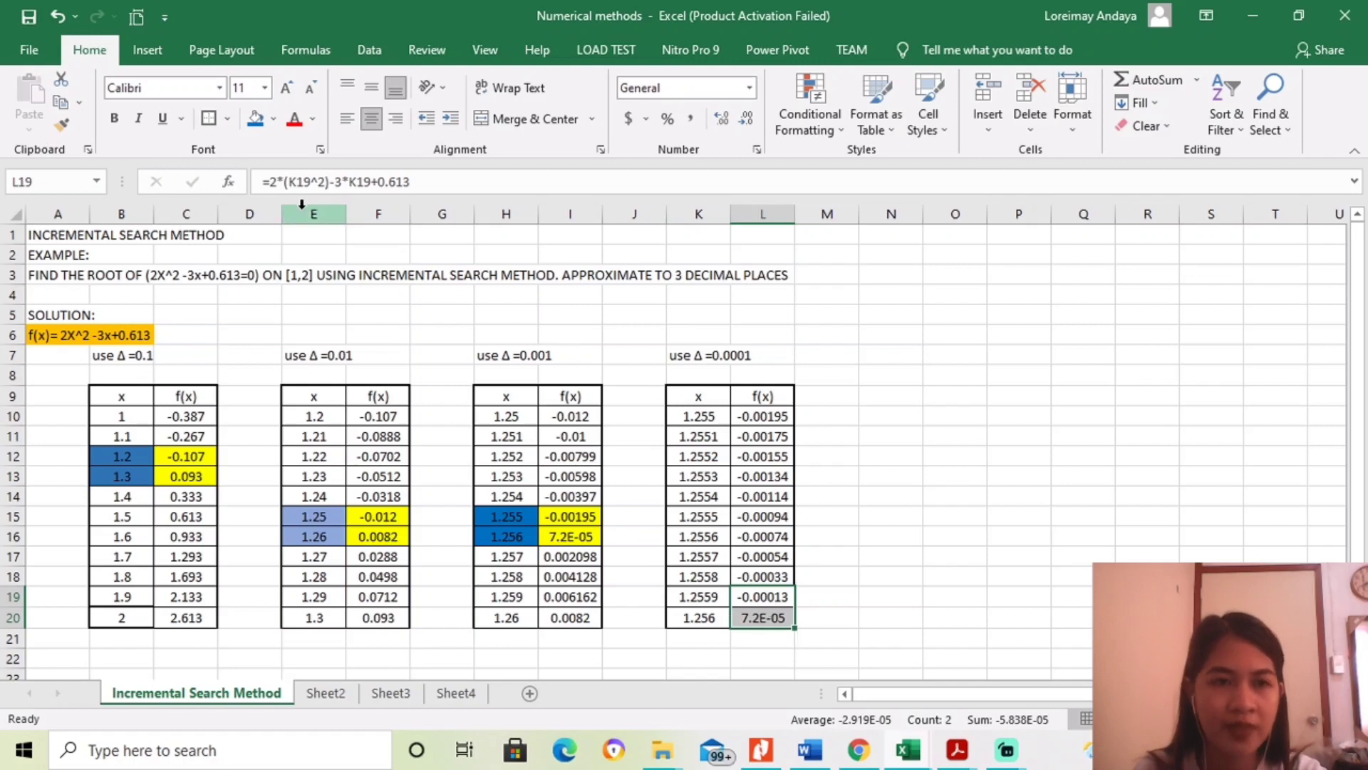
# Step: Fill -0.00013 and 7.2E-05 yellow
pyautogui.click(280, 123)
pyautogui.click(309, 277)
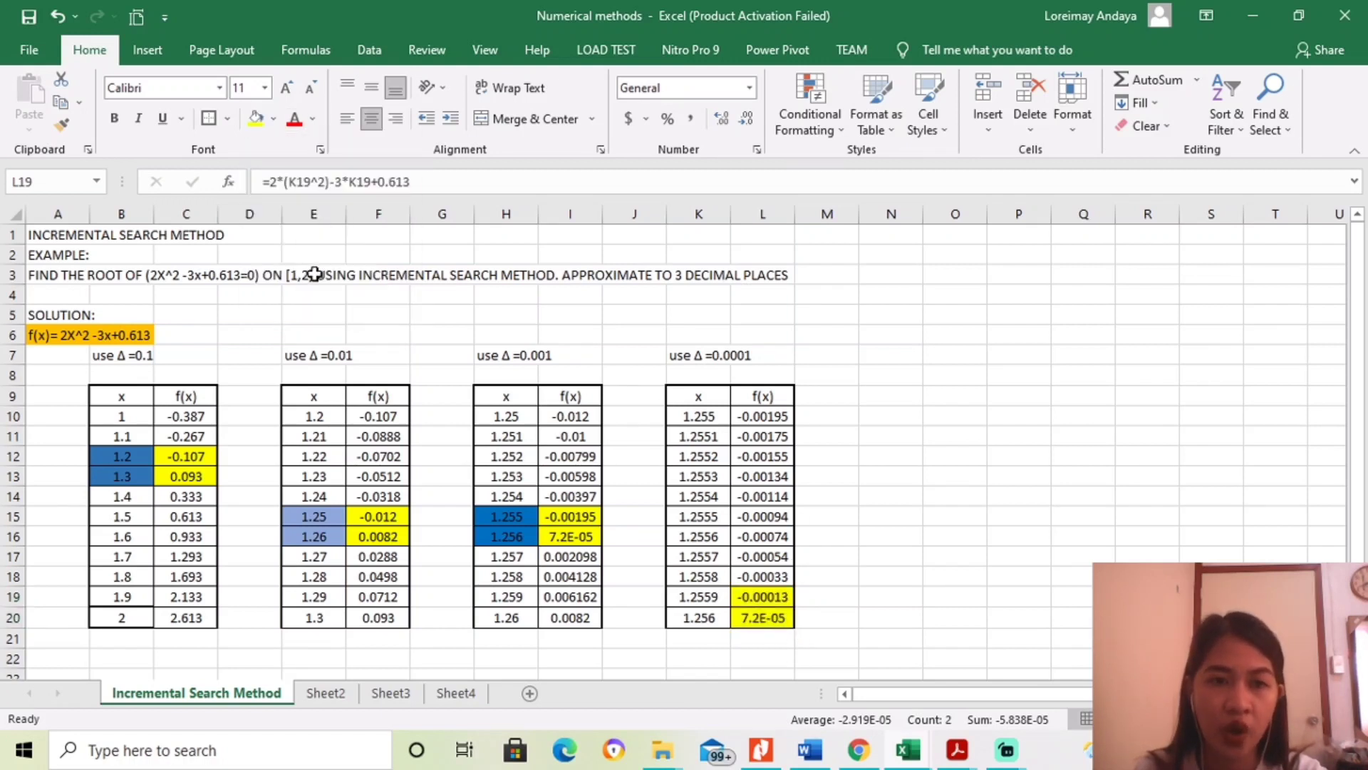
pyautogui.click(674, 278)
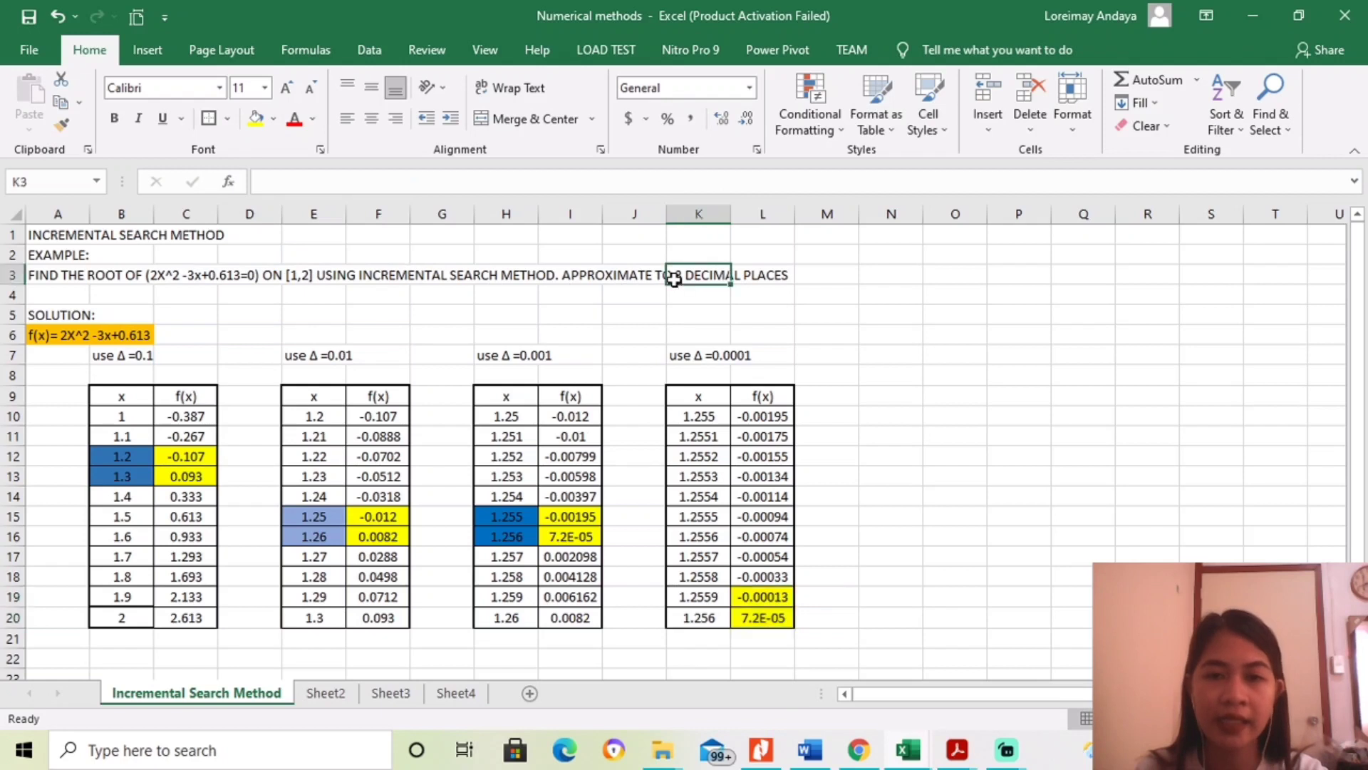
# Step: Fill the root x = 1.256 in K20 orange
pyautogui.click(710, 619)
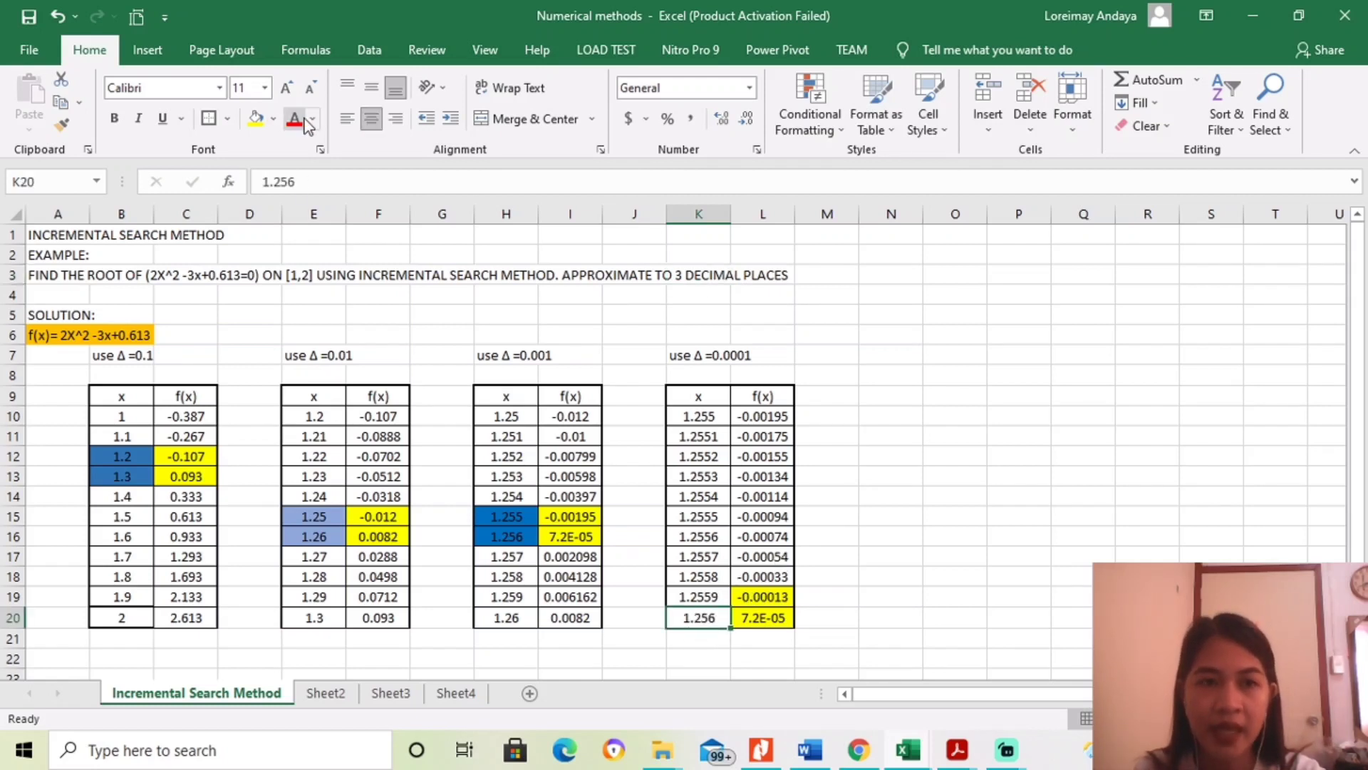
pyautogui.click(273, 119)
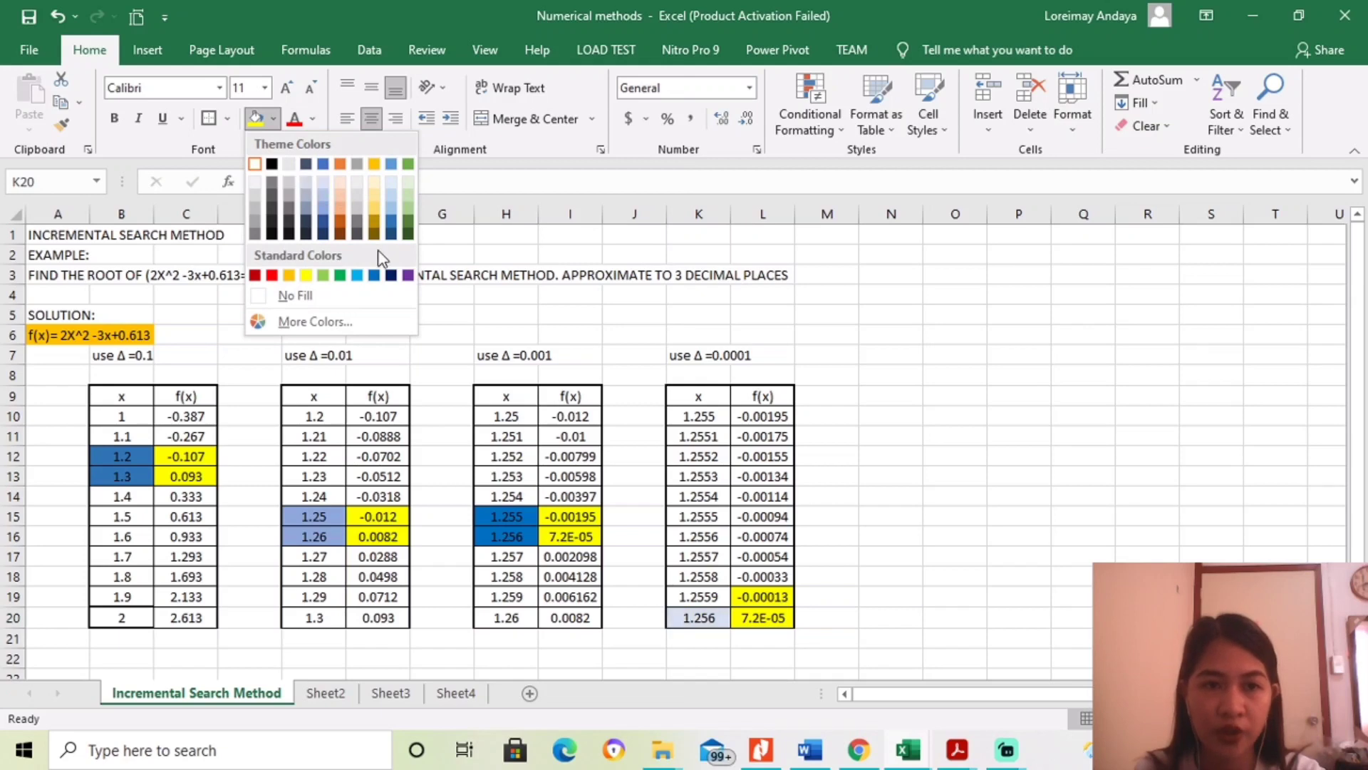
pyautogui.click(345, 217)
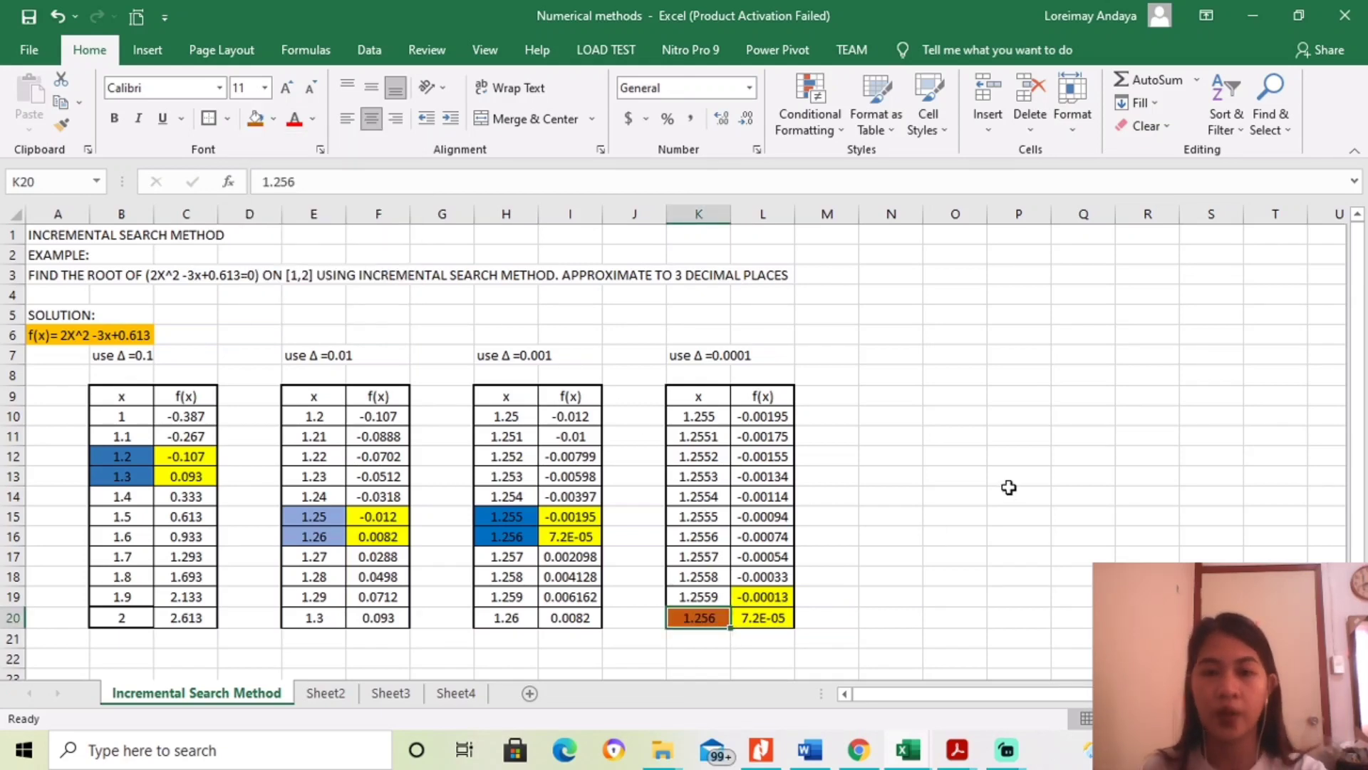
pyautogui.scroll(-2, 1009, 487)
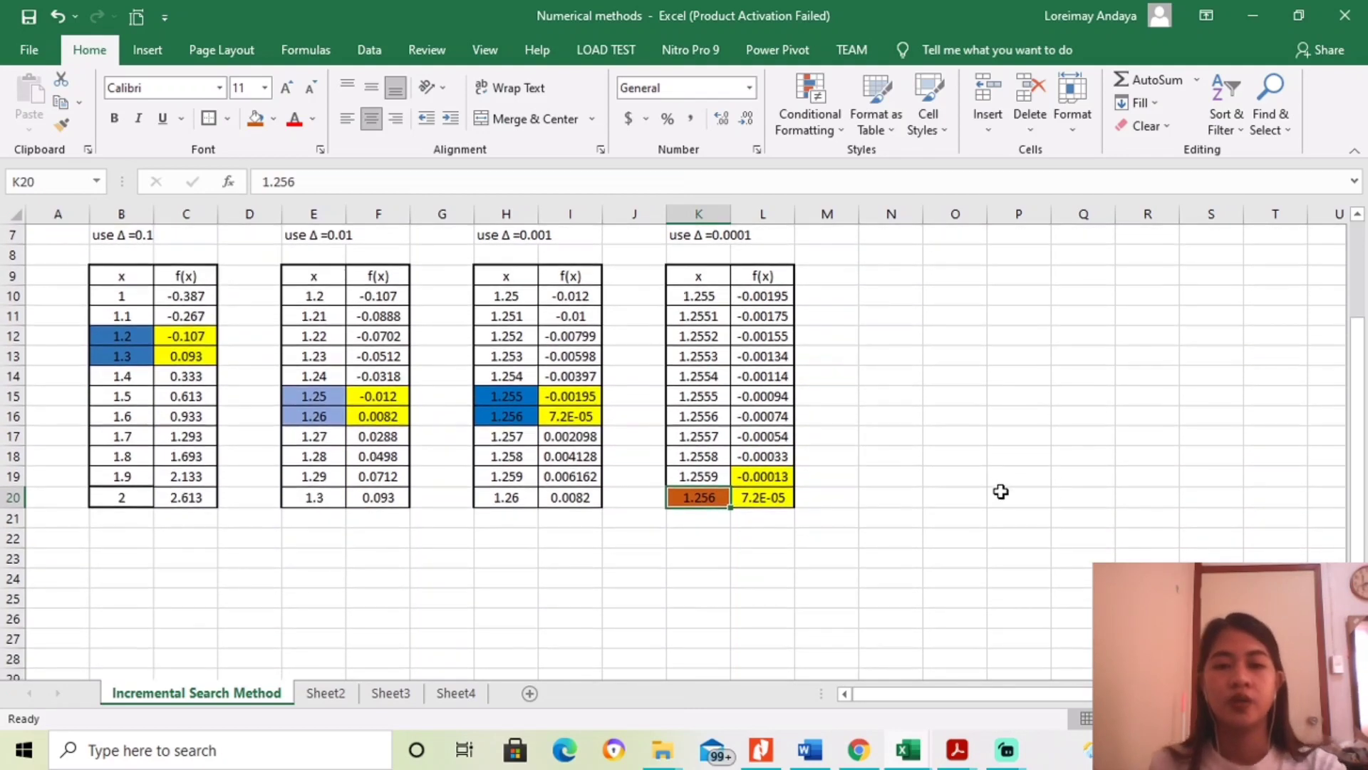
pyautogui.scroll(1, 1001, 492)
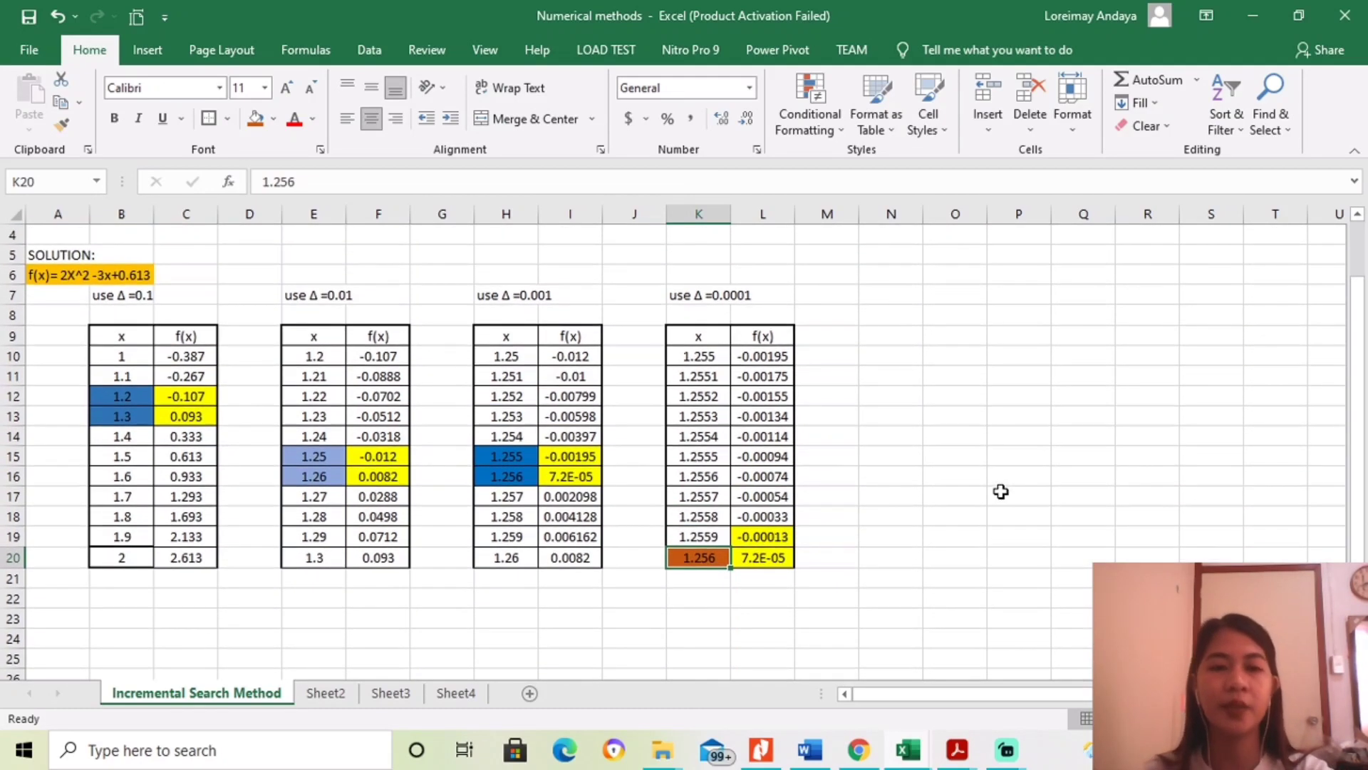